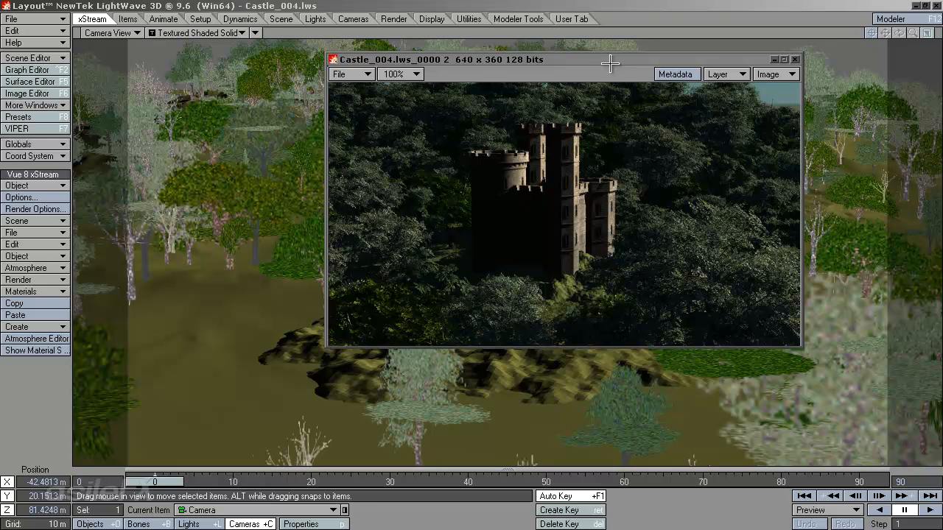
- Minimize the castle render window and LightWave Layout to reach the desktop
drag(610, 63, 622, 140)
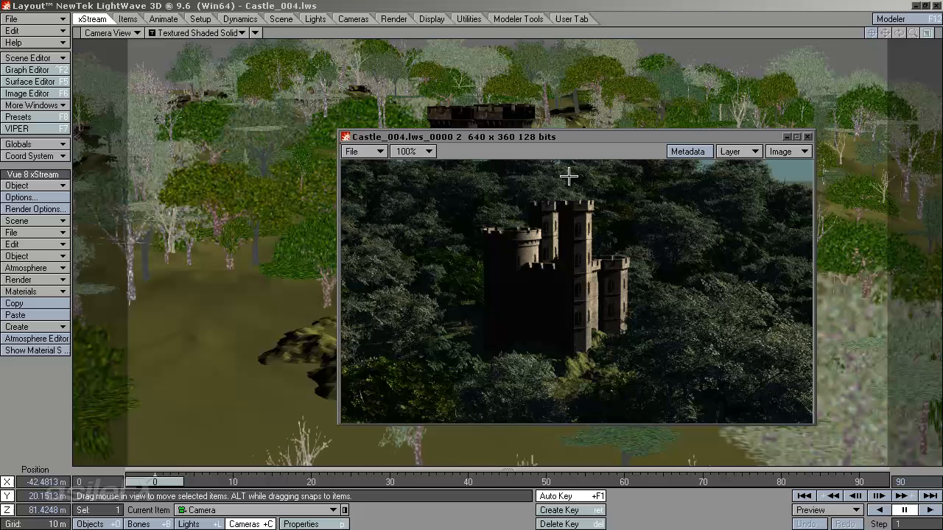
click(786, 137)
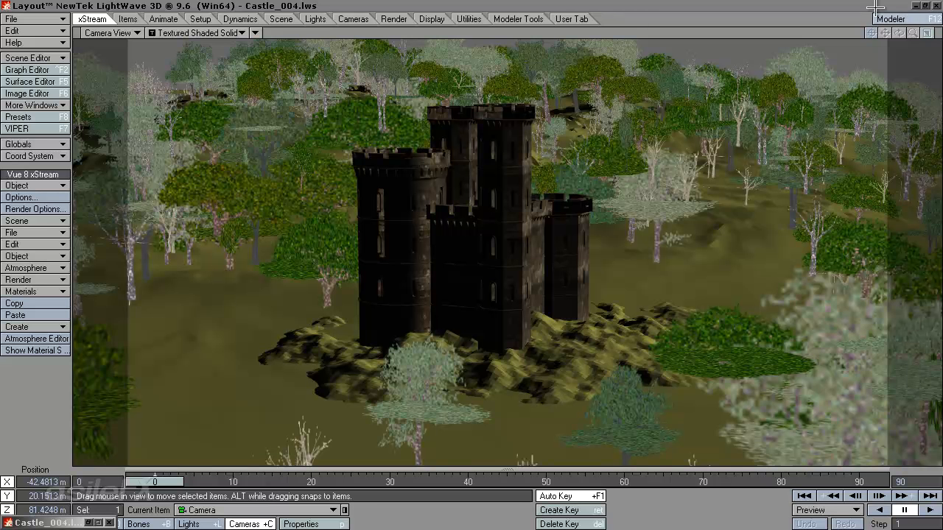
click(915, 5)
- Start the NVIDIA Control Panel from the GeForce GTX 260 advanced settings in the Windows display properties
right_click(566, 269)
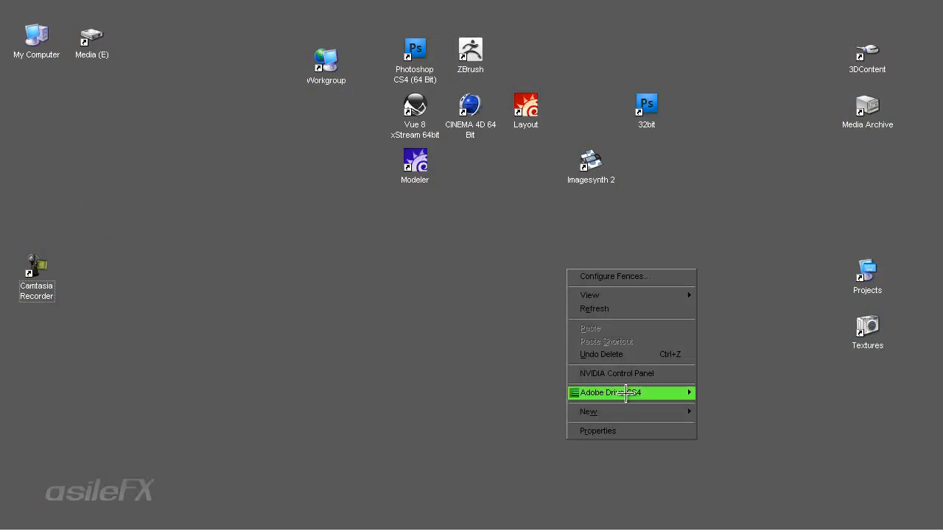
click(624, 429)
click(293, 111)
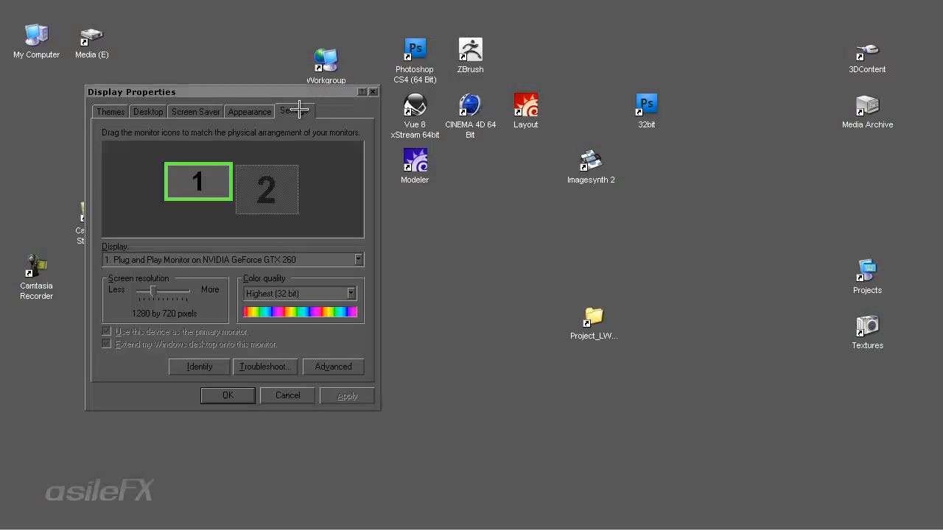
click(344, 360)
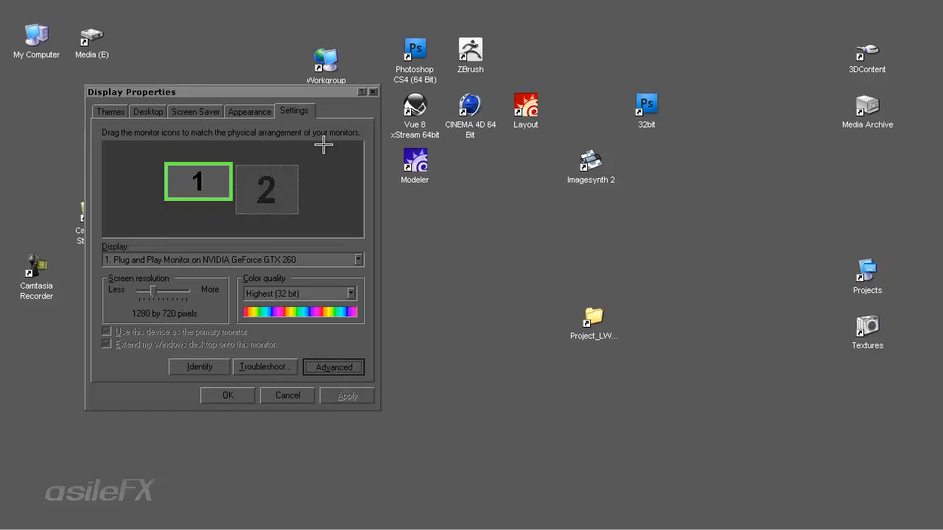
drag(314, 107, 536, 99)
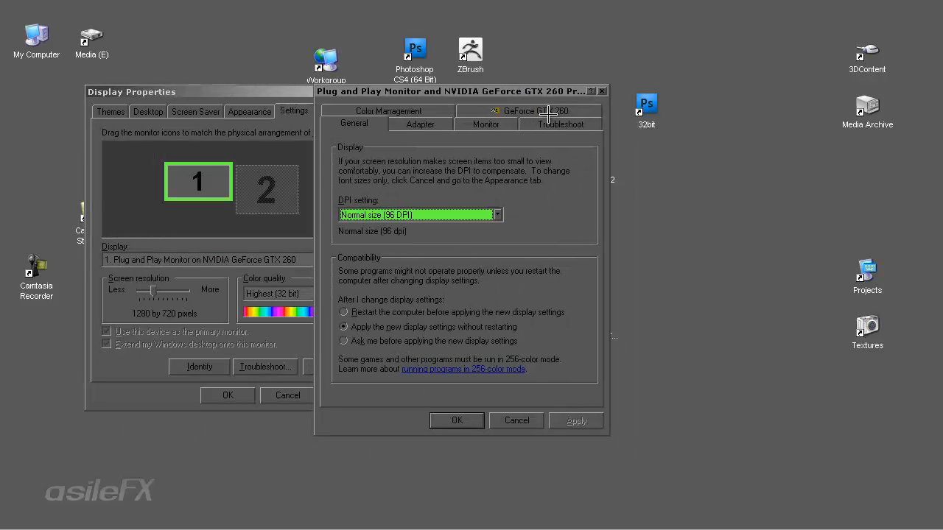
click(546, 110)
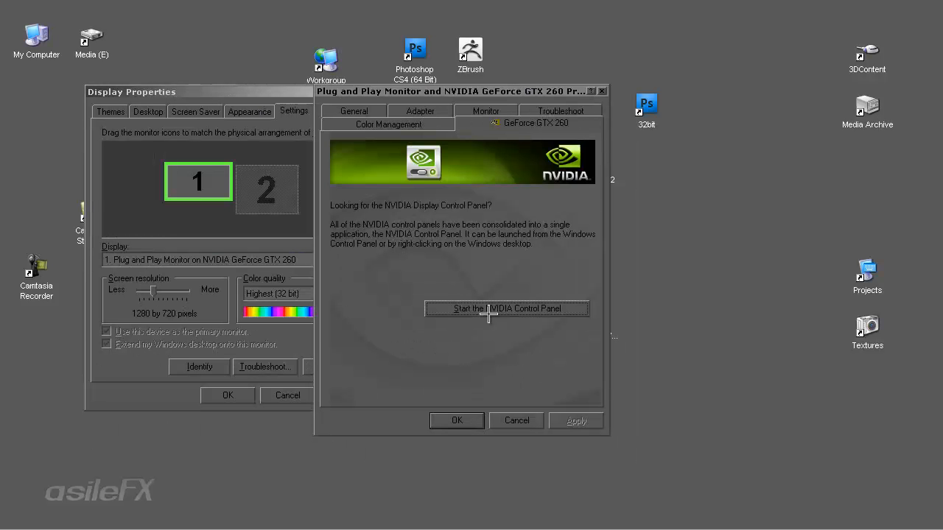
click(540, 304)
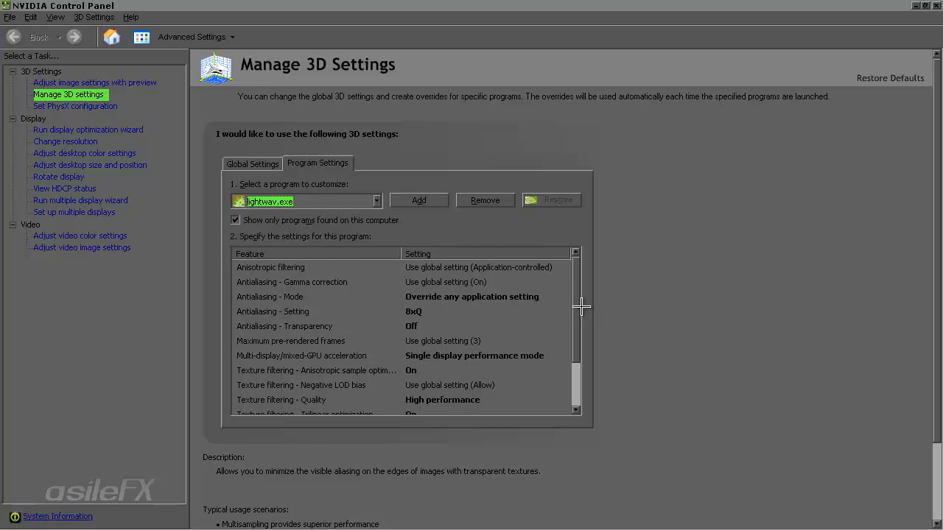
- Examine the 3D program settings for lightwav.exe, including antialiasing, texture filtering, threaded optimization, triple buffering and vertical sync
drag(574, 305, 581, 333)
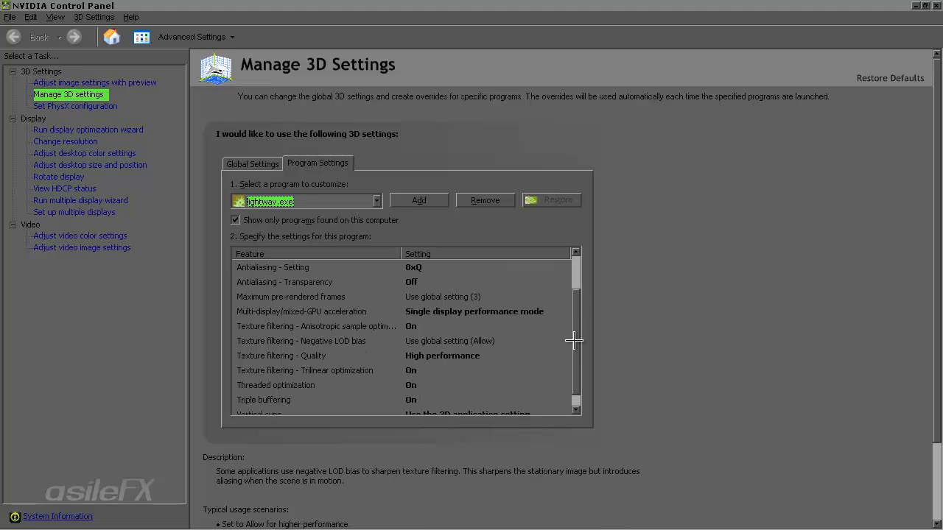
scroll(581, 332, down, 1)
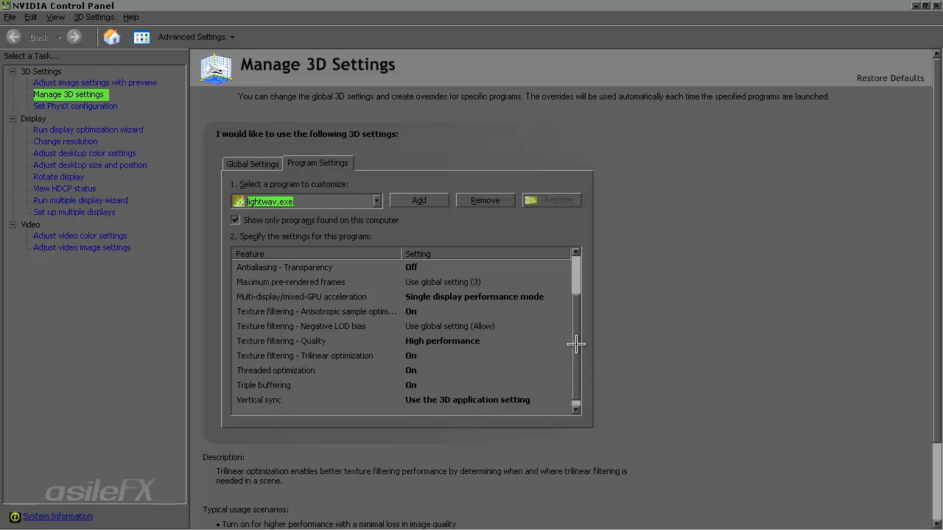
scroll(576, 343, up, 1)
scroll(576, 331, up, 1)
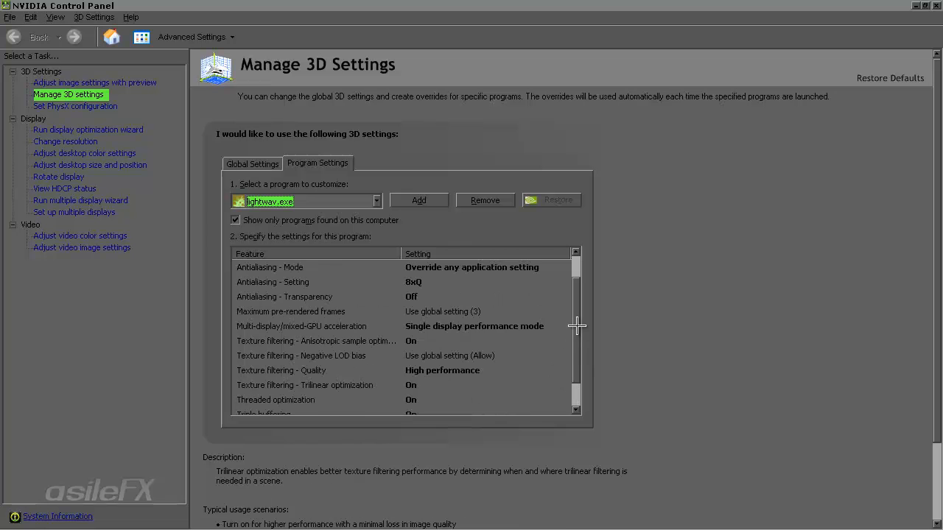
scroll(577, 326, up, 1)
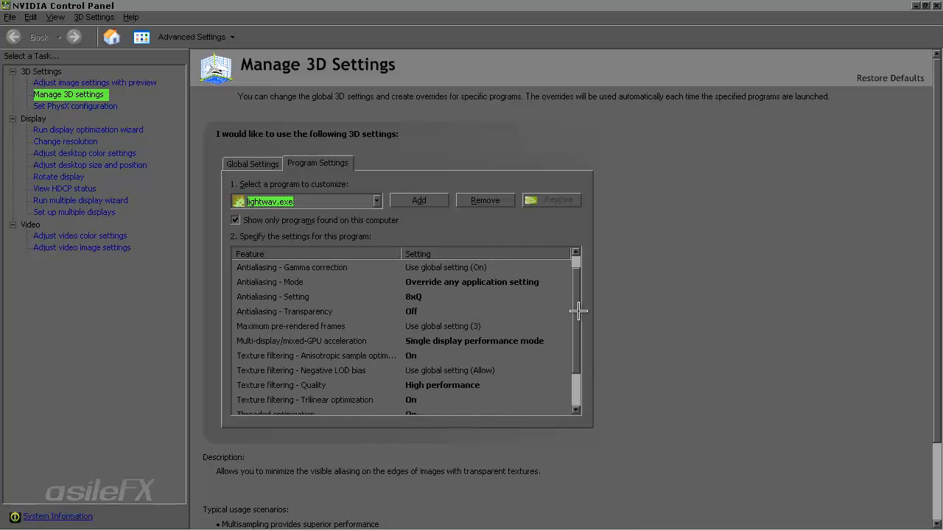
scroll(578, 310, up, 1)
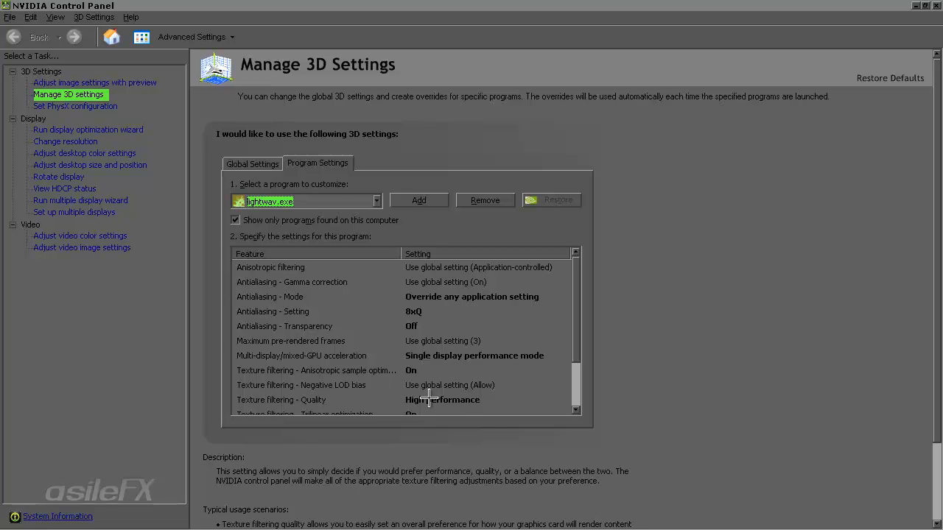
click(373, 369)
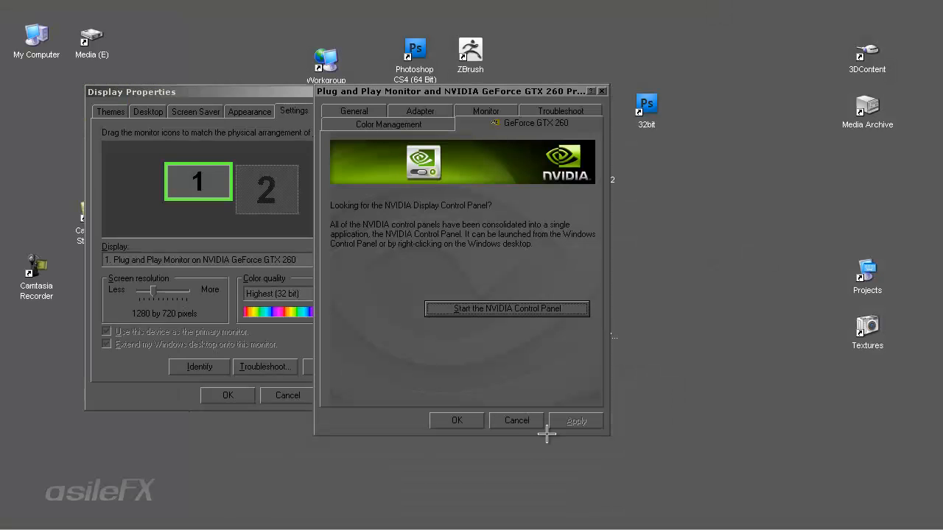
- Cancel both display dialogs and return to the LightWave Layout camera view with the render window minimized
click(524, 422)
click(296, 397)
mouse_move(469, 523)
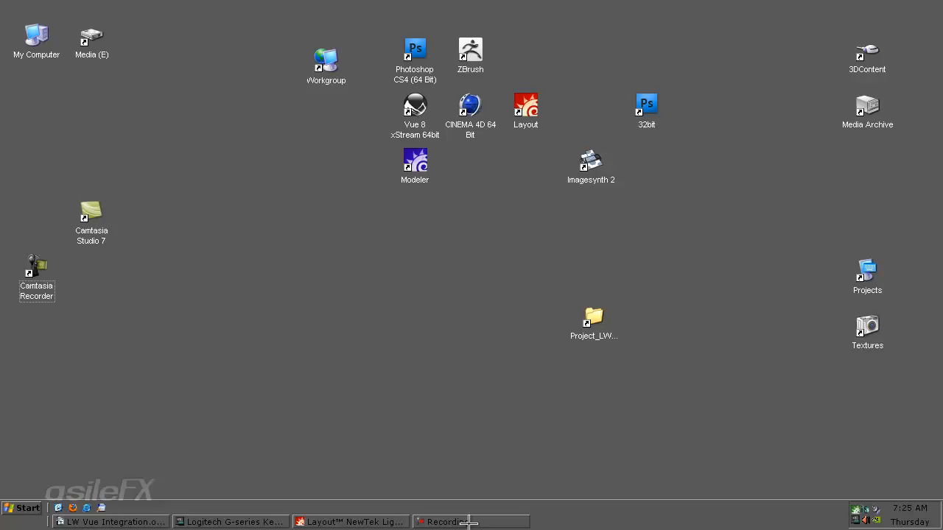
click(393, 522)
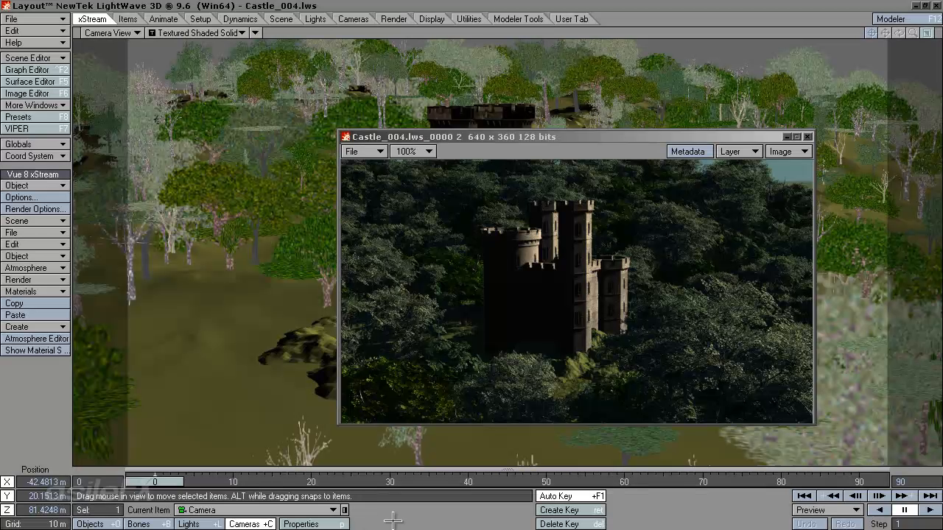
drag(662, 137, 630, 128)
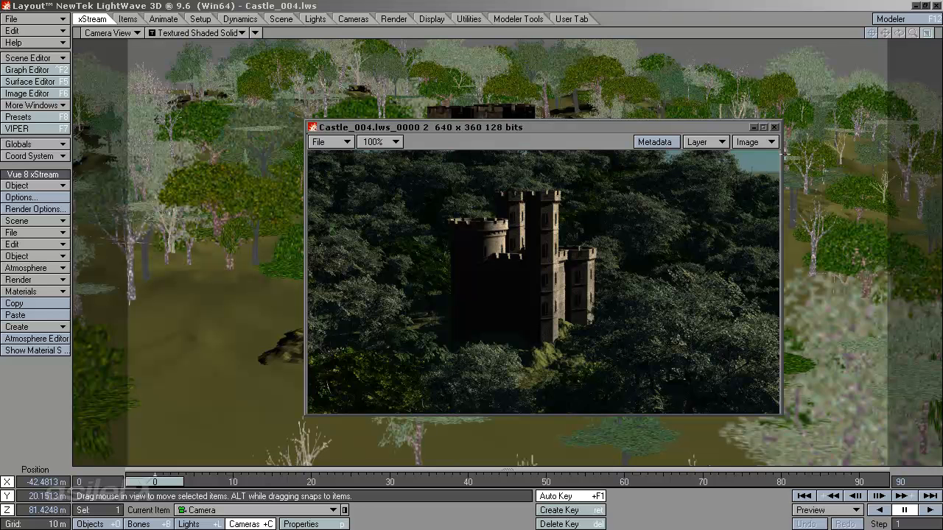
click(758, 126)
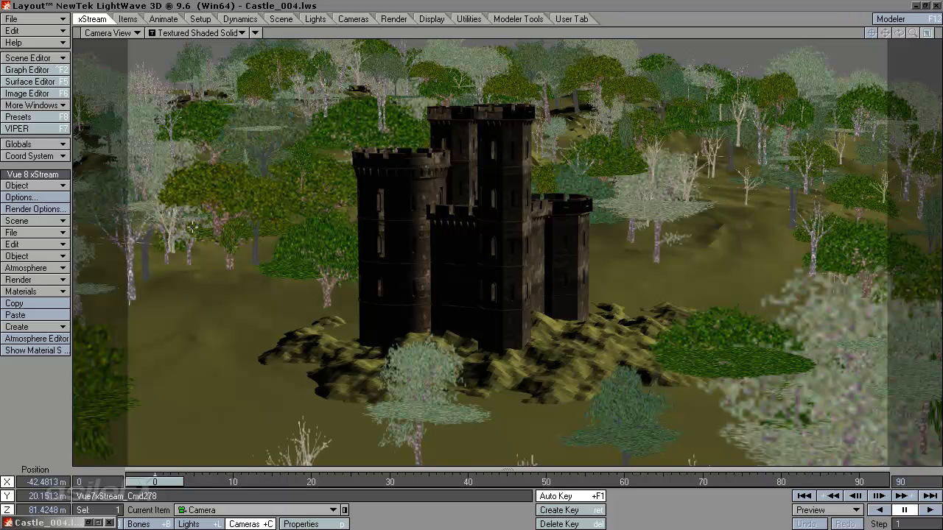
- Examine the general Vue 8 xStream options for scene file, scale, lights and proxies, and accept them
click(22, 198)
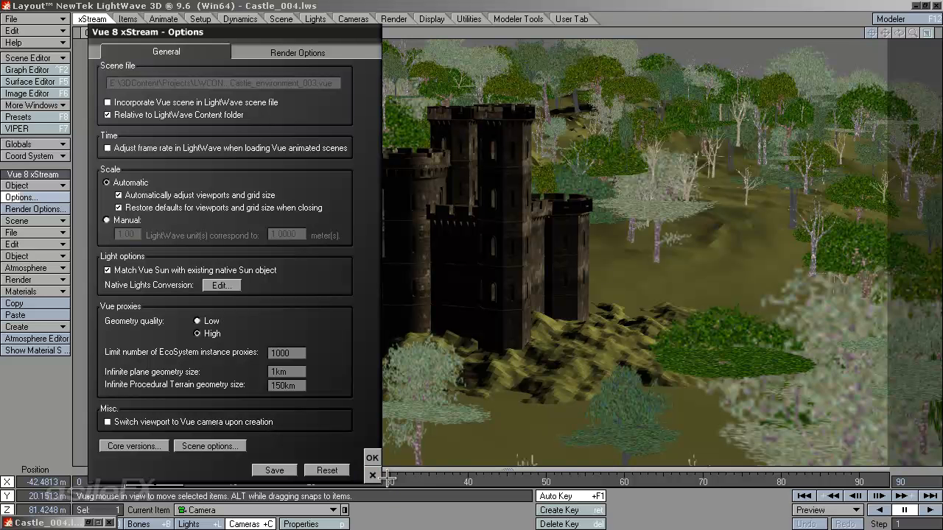
click(372, 457)
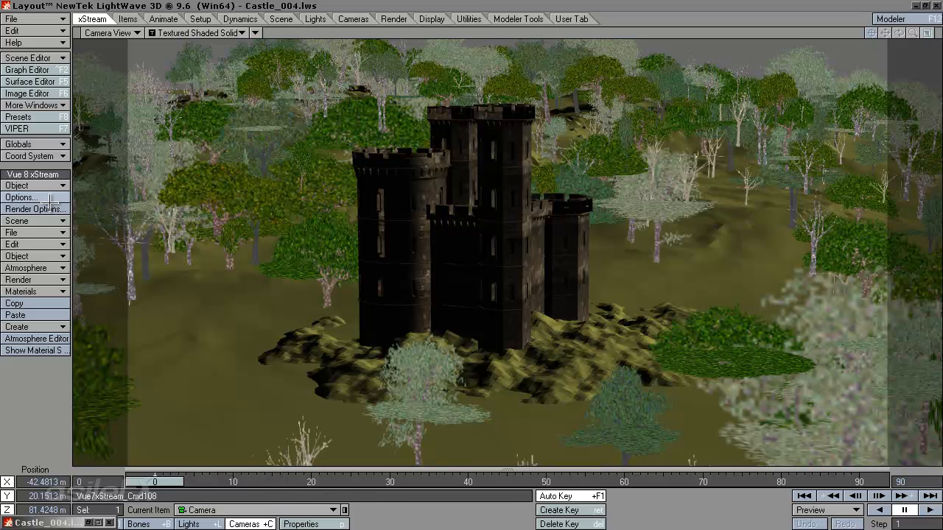
- Save the Vue scene through the Vue 8 xStream plug-in
click(33, 220)
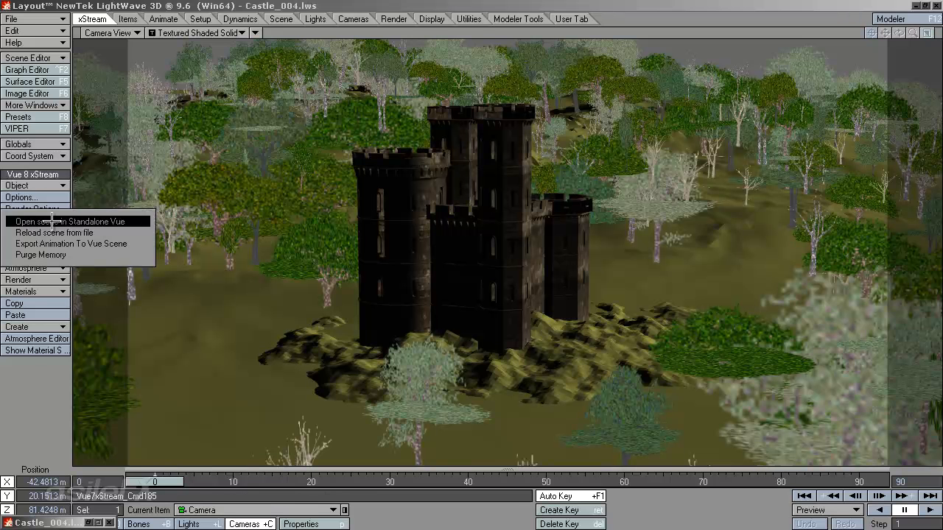
click(38, 387)
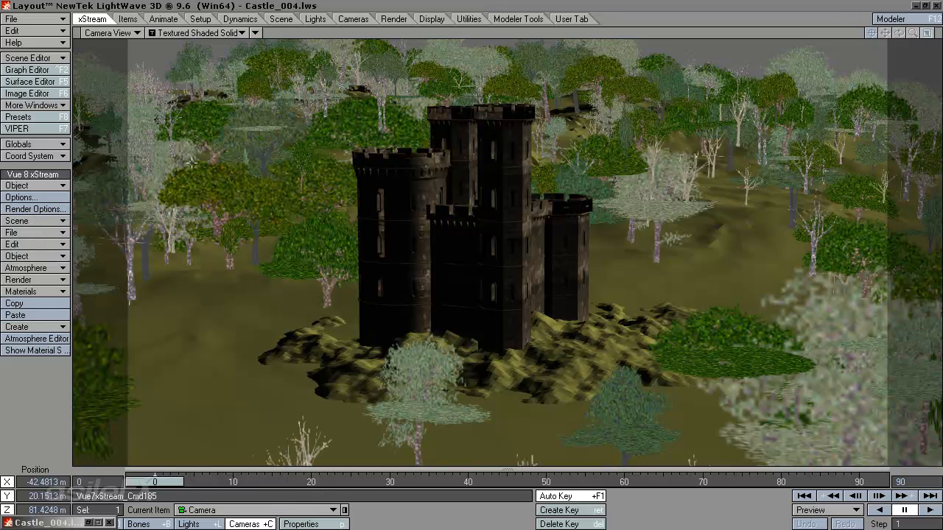
click(45, 223)
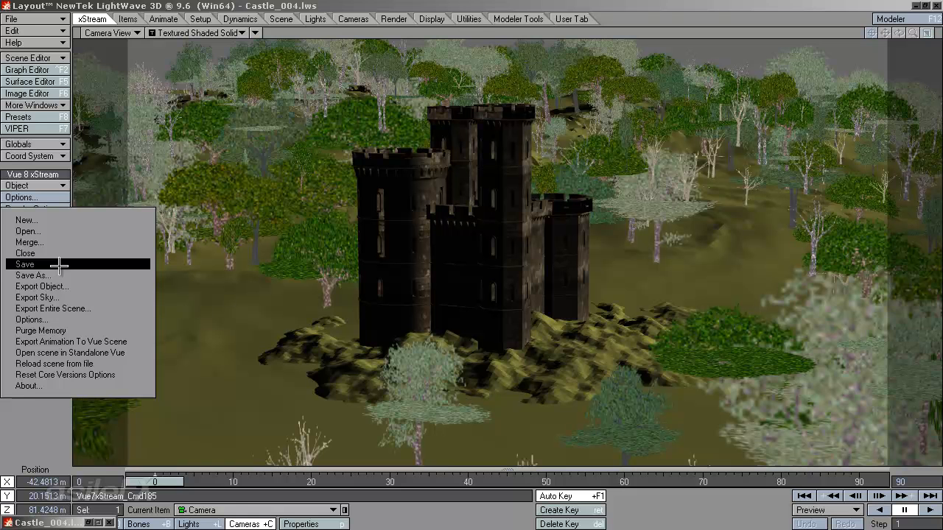
click(59, 264)
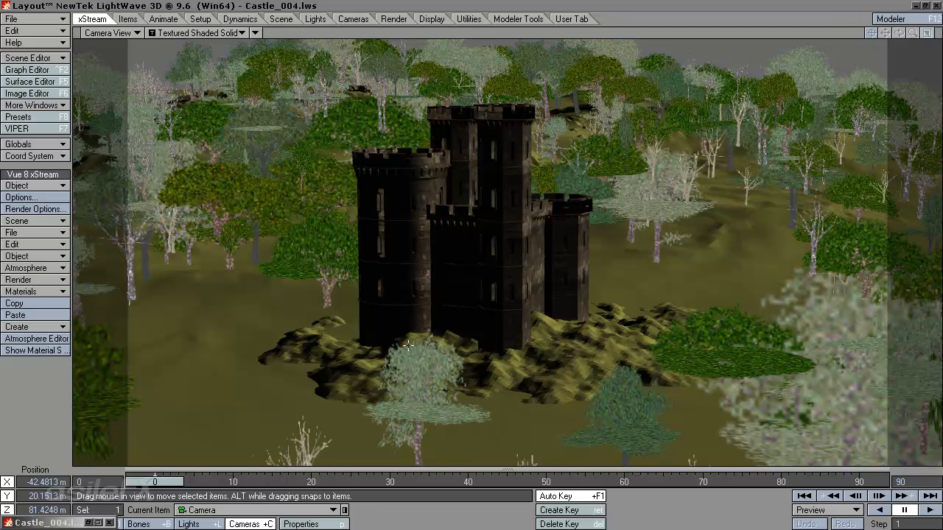
- Select the procedural terrain and look over the Vue 8 xStream file commands without running one
click(276, 157)
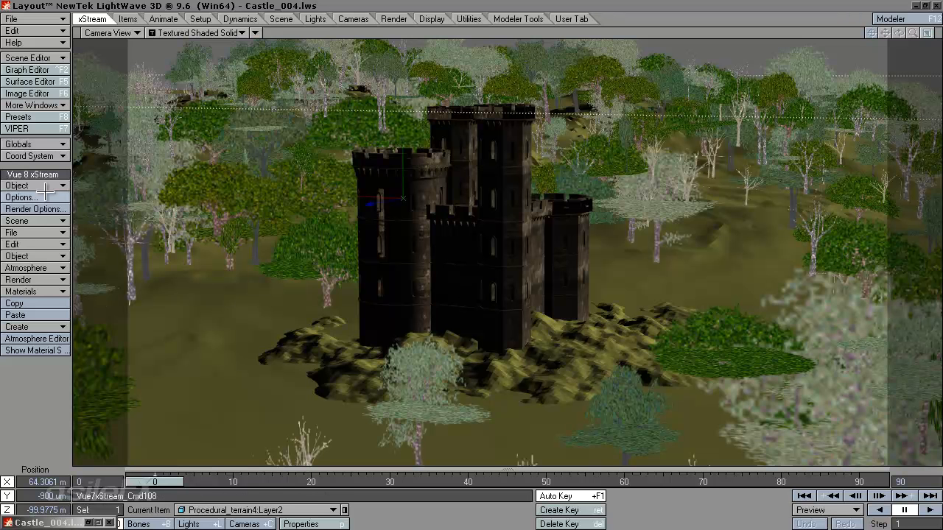
click(57, 233)
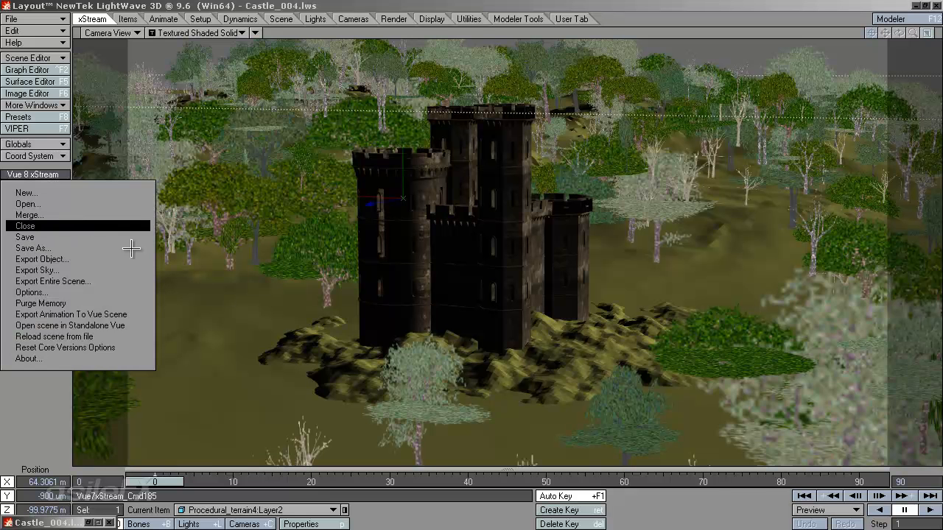
click(44, 405)
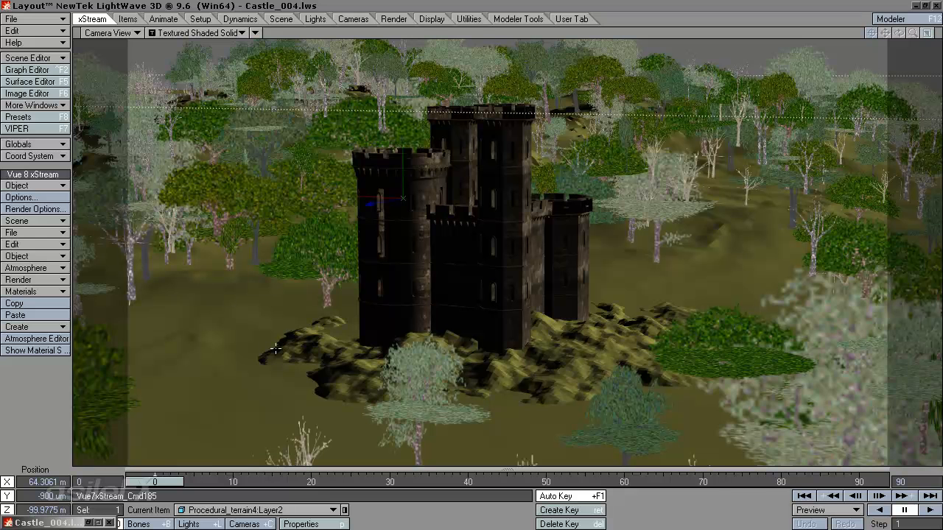
- Save the LightWave scene Castle_004.lws
click(22, 19)
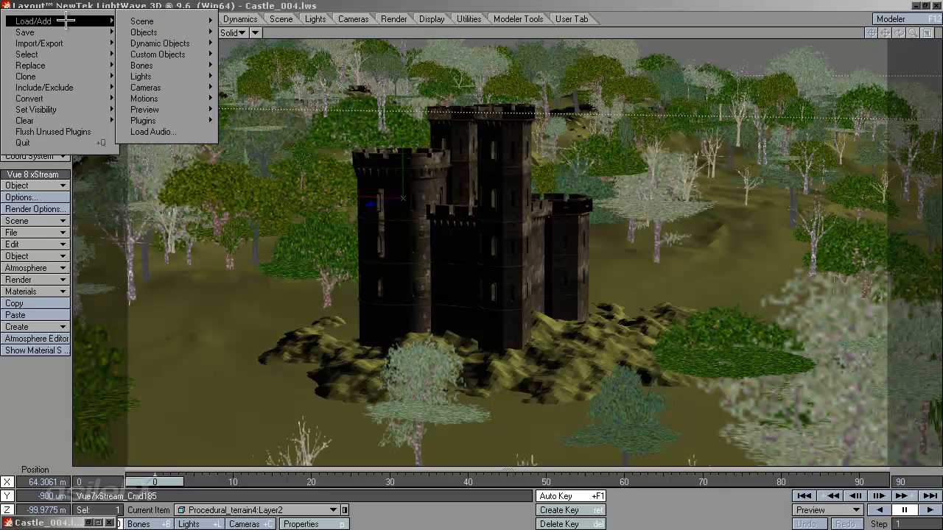
mouse_move(79, 45)
mouse_move(44, 32)
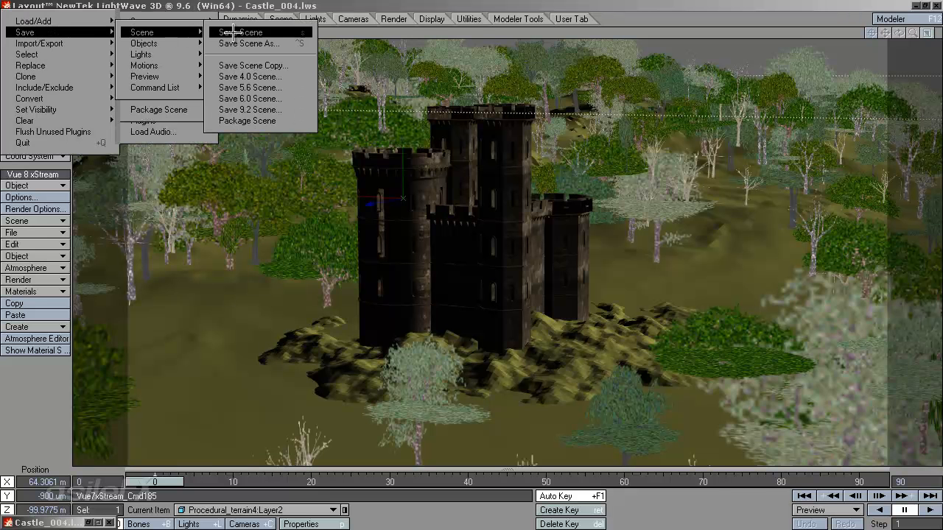
mouse_move(184, 32)
click(249, 32)
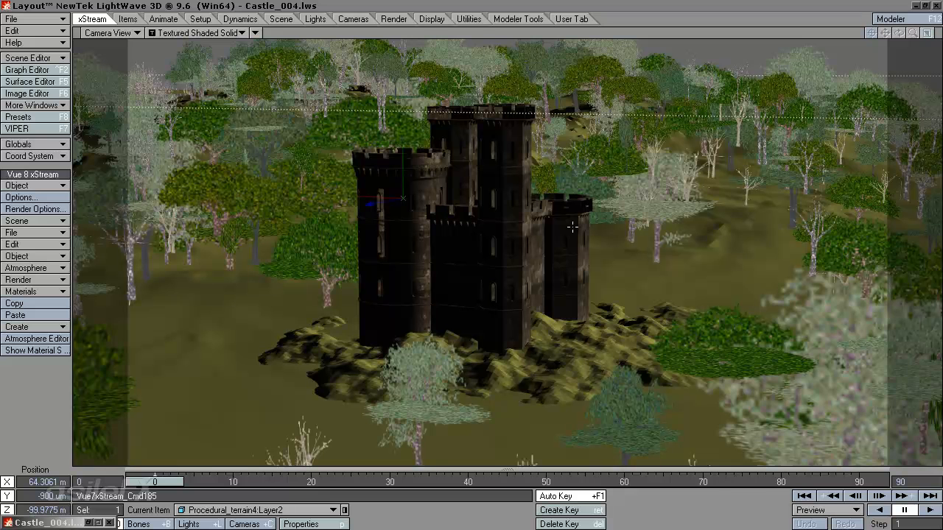
- Examine the list of scene objects, including the castle parts, VueScene and the terrain layers
click(243, 509)
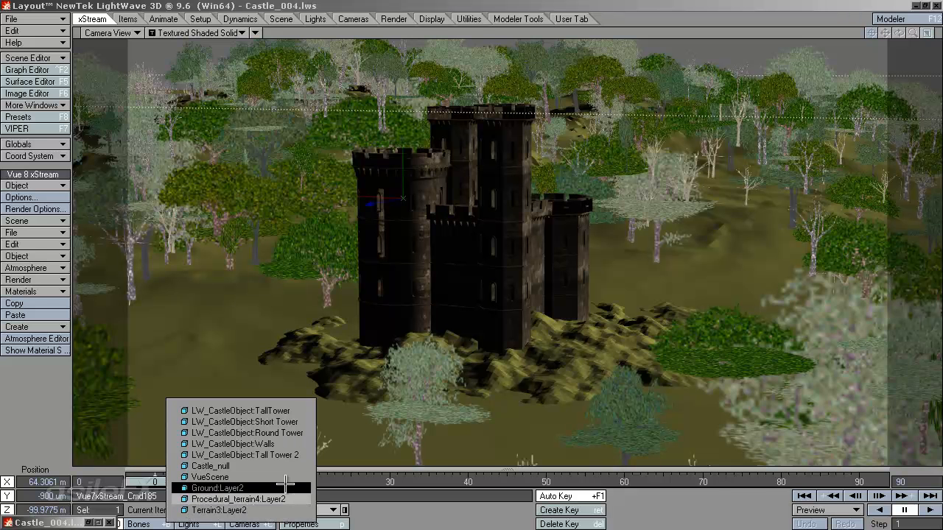
click(415, 508)
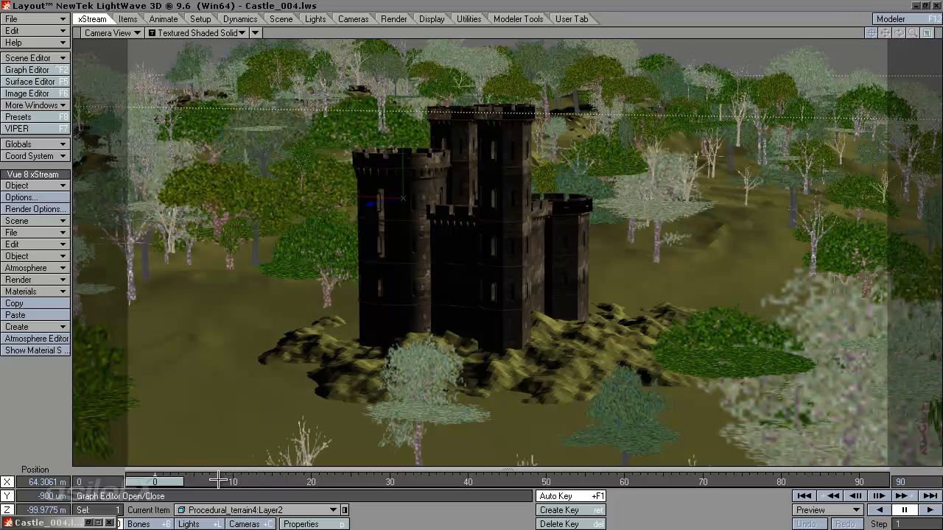
- Make Main_camera the current camera and open its Motion Options
click(262, 526)
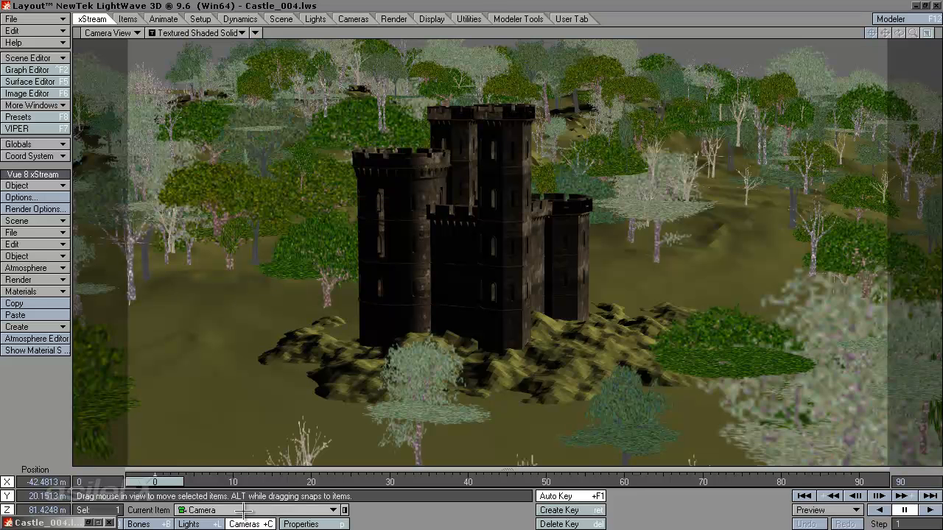
right_click(257, 525)
click(264, 513)
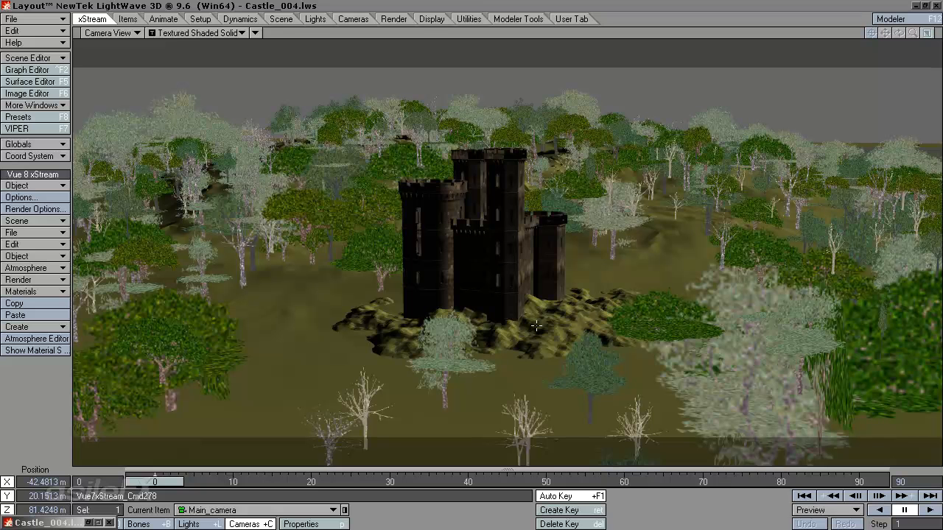
key(m)
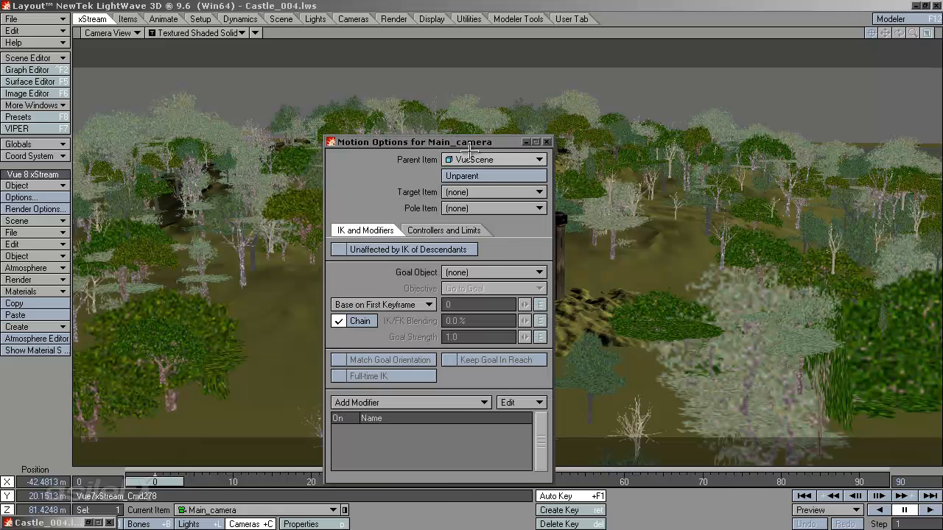
- Look over the motion modifiers available for Main_camera without adding one, and close its Motion Options
drag(471, 142, 574, 107)
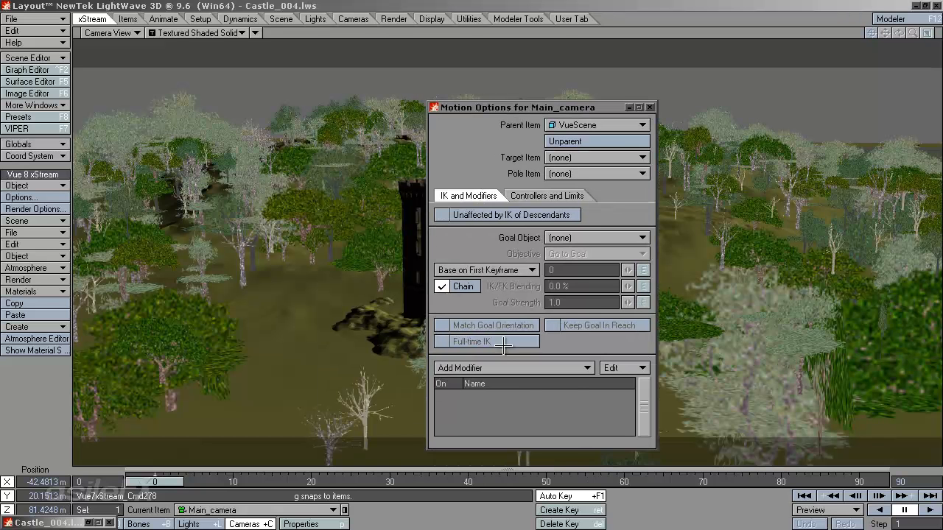
click(520, 368)
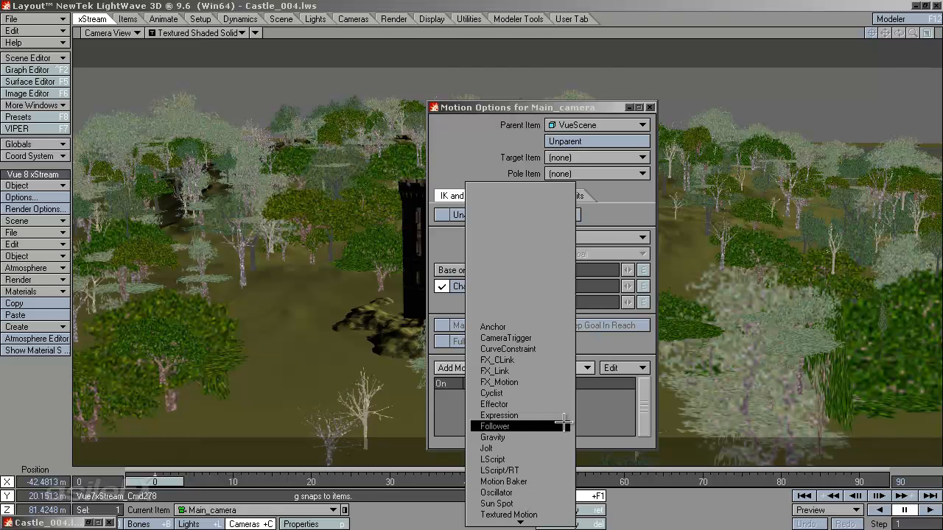
click(623, 413)
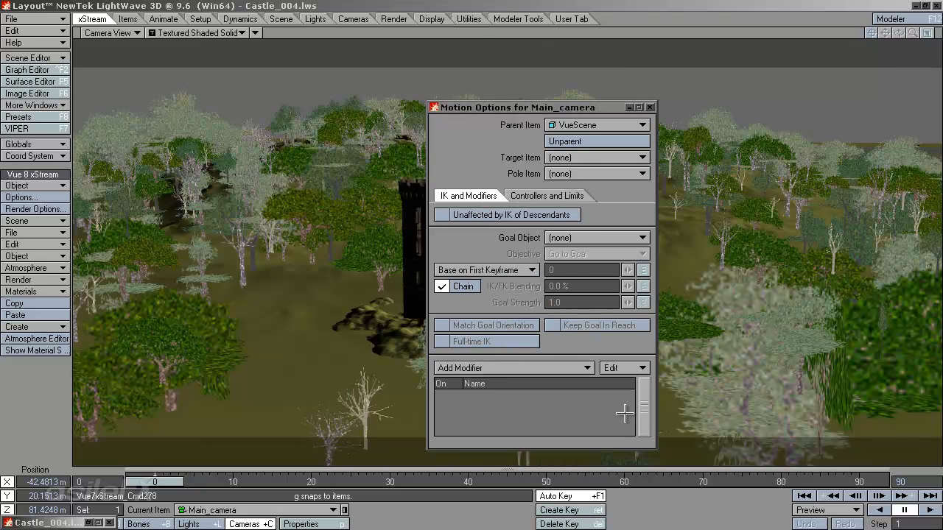
click(650, 108)
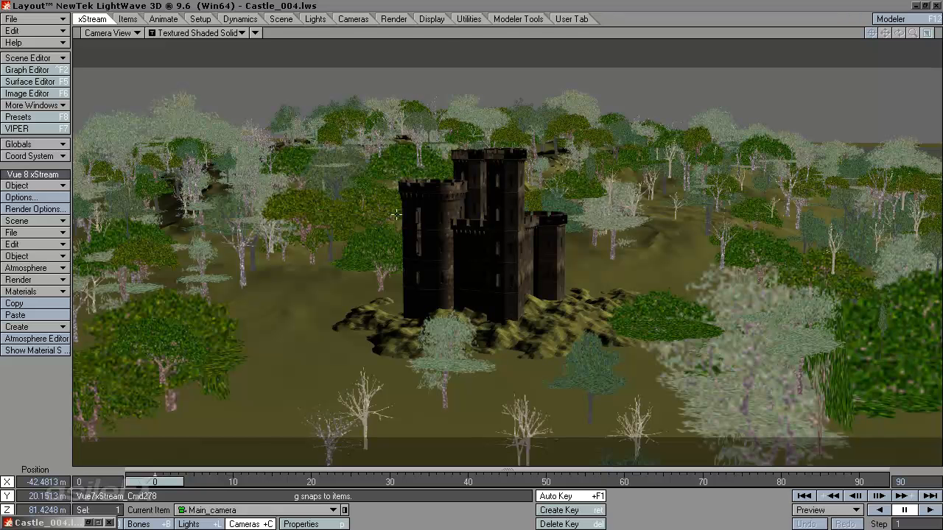
- Look over the scene's camera list and the Vue 8 xStream file commands, including Export Animation to Vue Scene, without running one
click(285, 511)
click(418, 520)
click(33, 232)
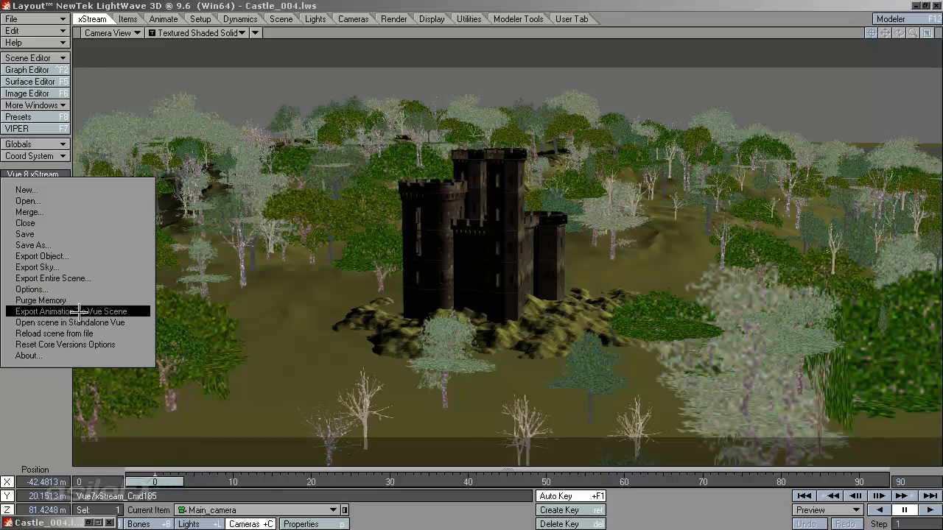
click(42, 395)
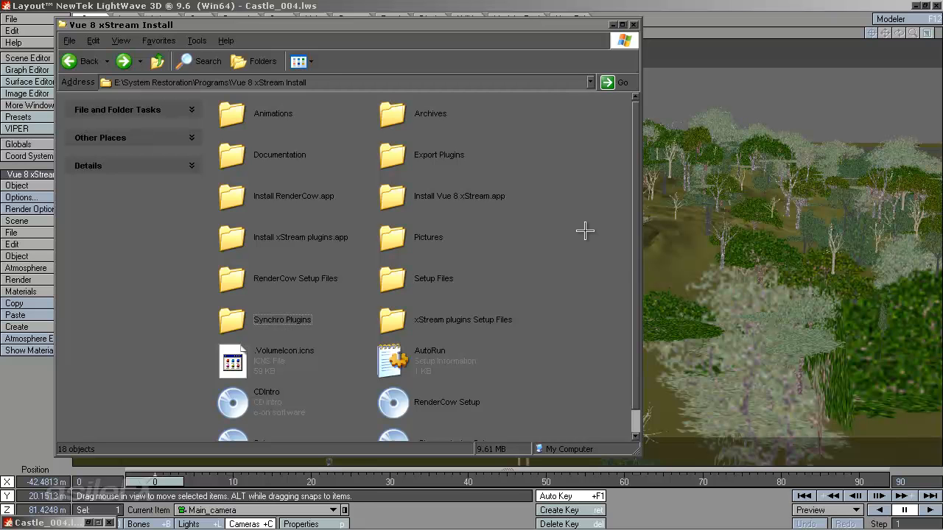
- In the Vue 8 xStream Install folder, browse through the Windows Synchro Plugins to the LightWave 9.0 64bit folder
scroll(582, 232, down, 1)
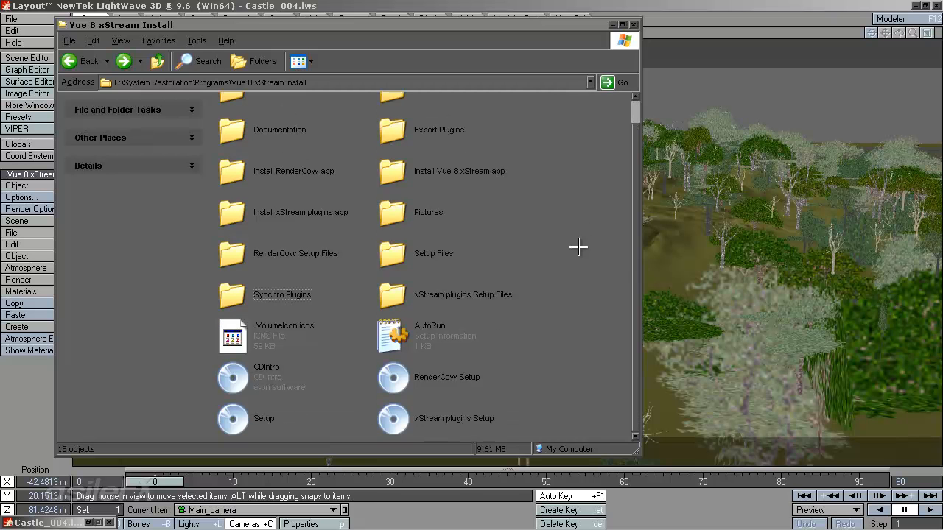
scroll(394, 306, up, 1)
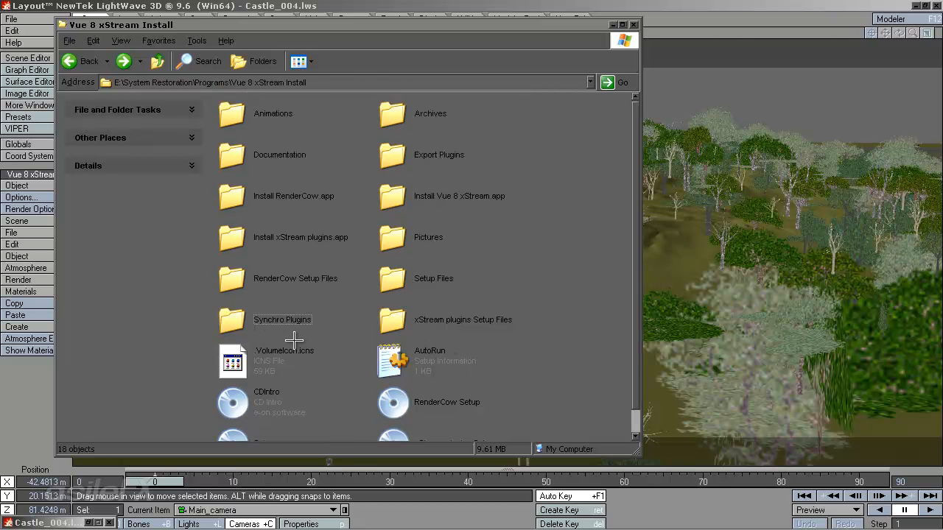
scroll(294, 341, down, 1)
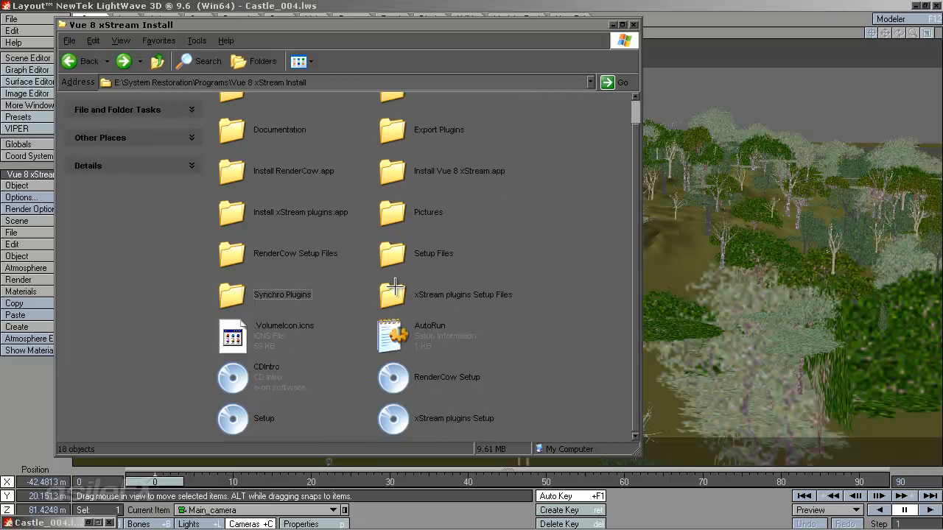
double_click(228, 293)
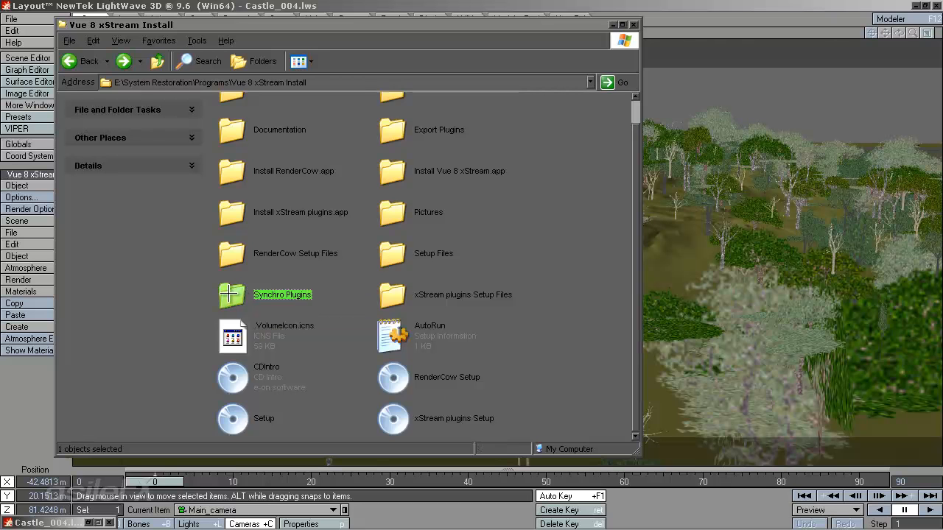
click(390, 117)
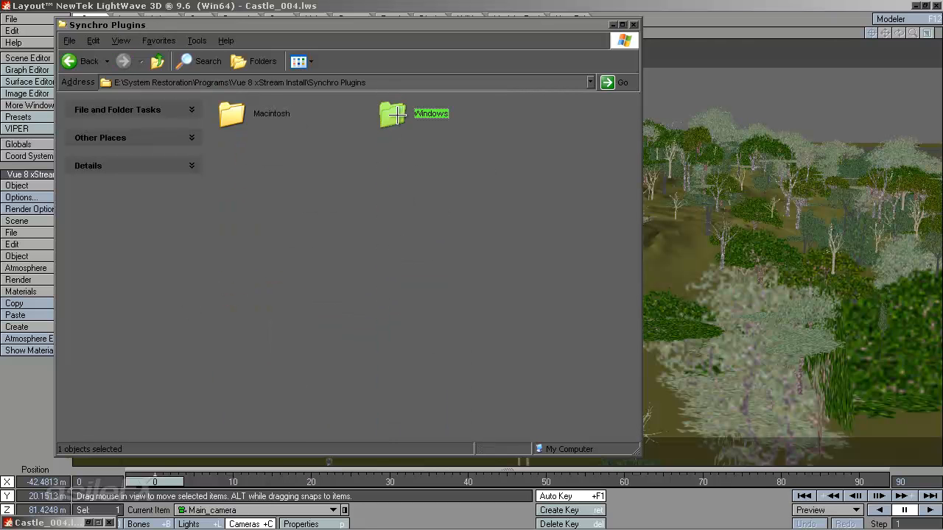
double_click(391, 116)
double_click(223, 151)
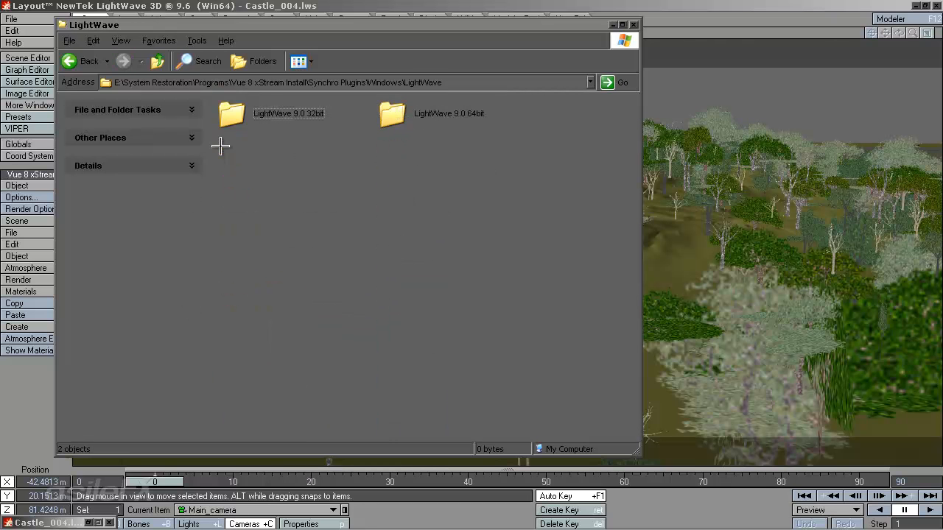
mouse_move(390, 117)
double_click(392, 117)
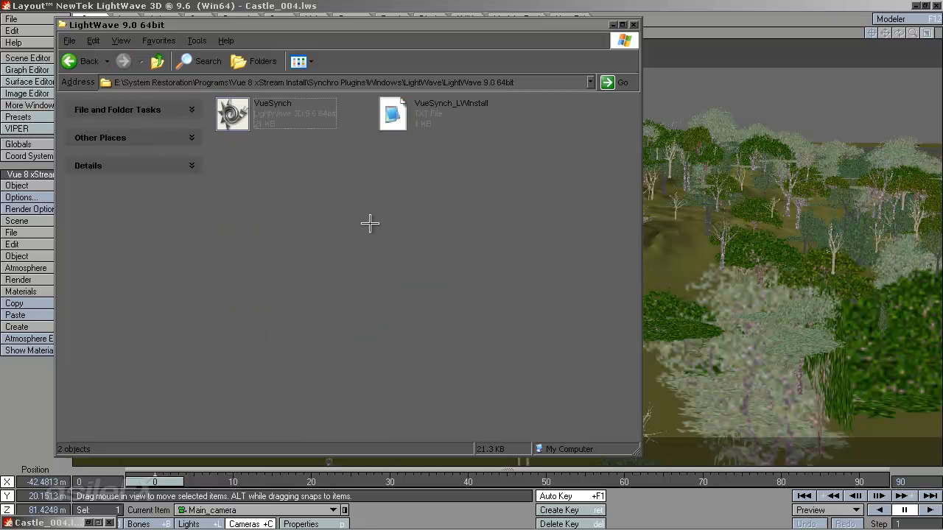
- Copy the VueSynch plugin file from the LightWave 9.0 64bit folder
click(240, 123)
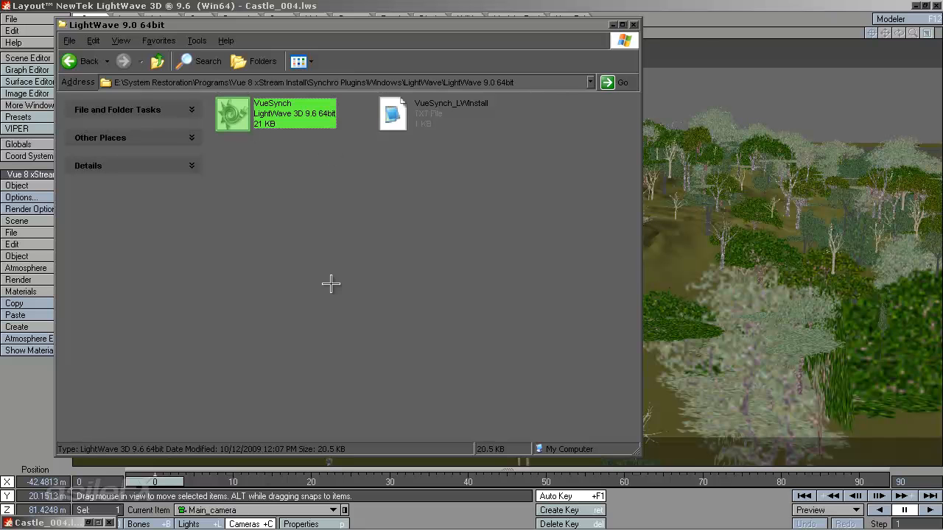
click(349, 215)
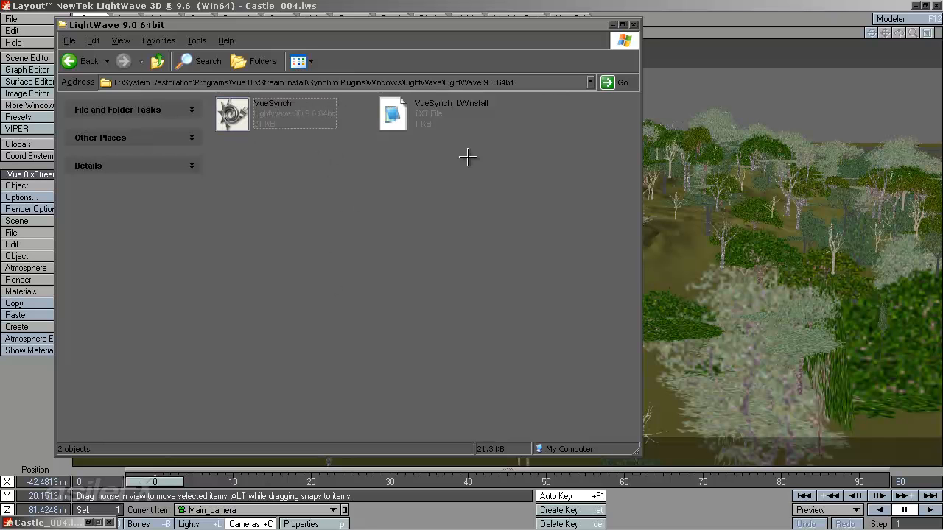
right_click(275, 122)
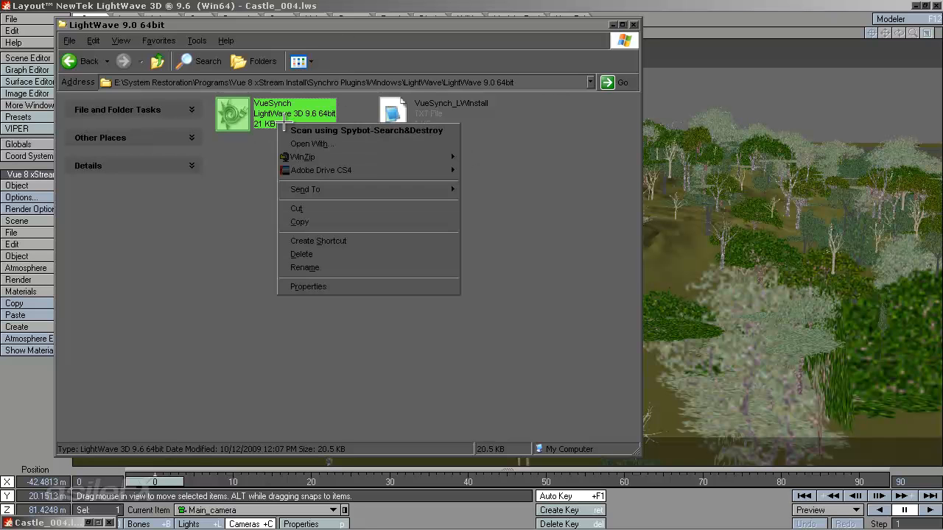
click(374, 221)
click(345, 254)
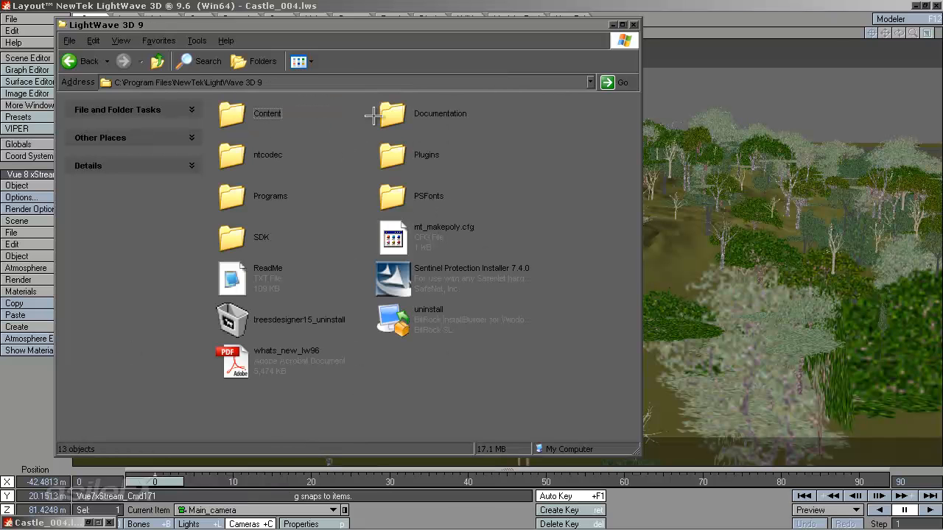
- Paste the VueSynch file into the Plugins folder of LightWave 3D 9 and close the folder window
double_click(396, 159)
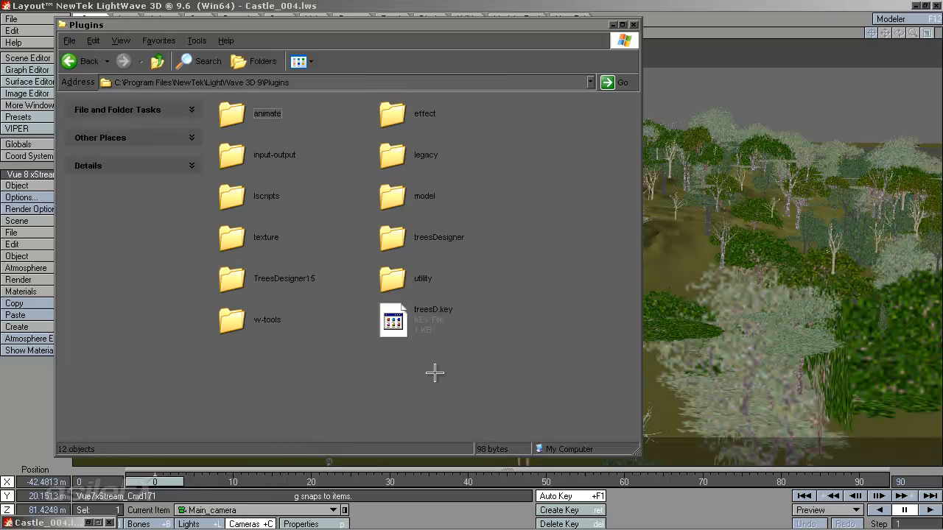
right_click(445, 372)
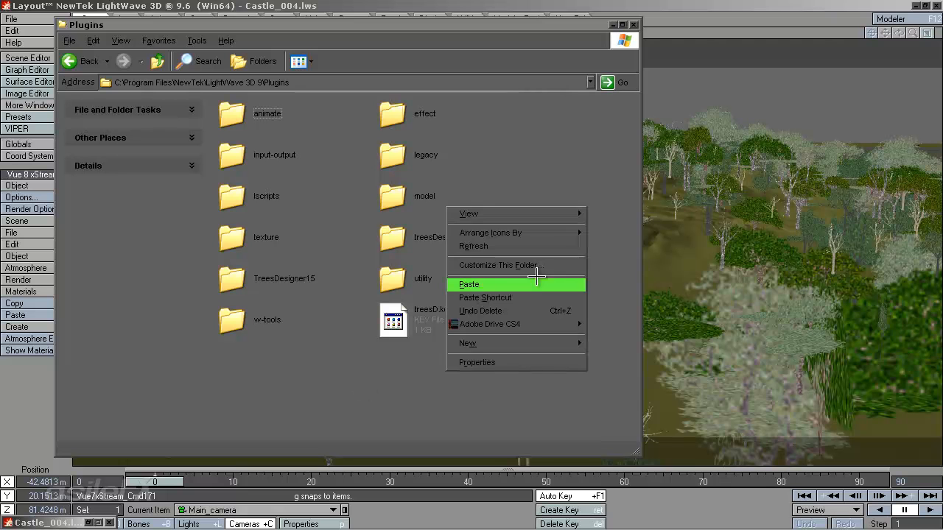
click(532, 284)
click(533, 99)
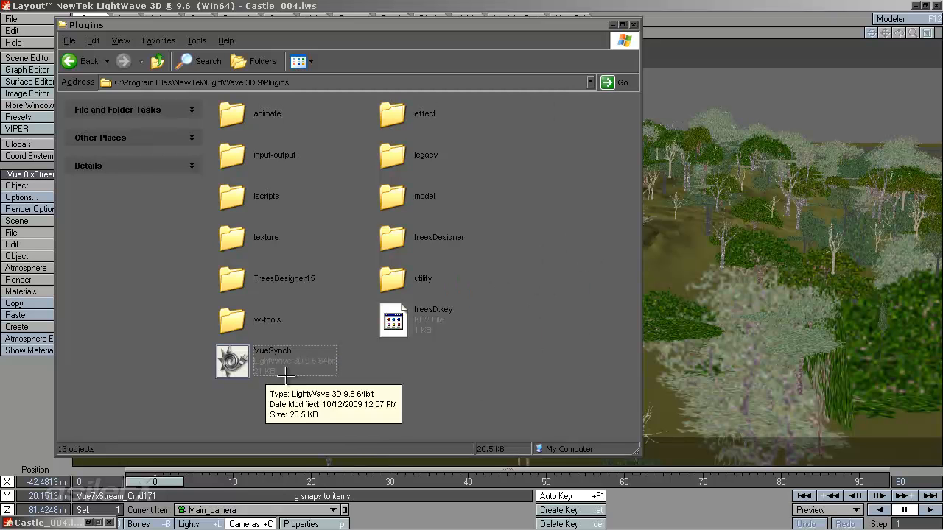
click(633, 25)
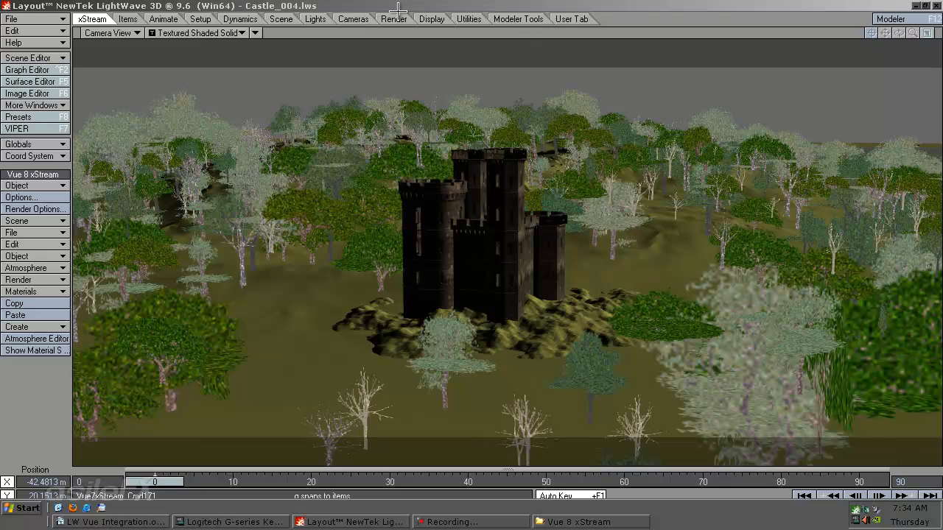
- Add the VueSynch plug-in from the Plugins folder to LightWave Layout
click(562, 19)
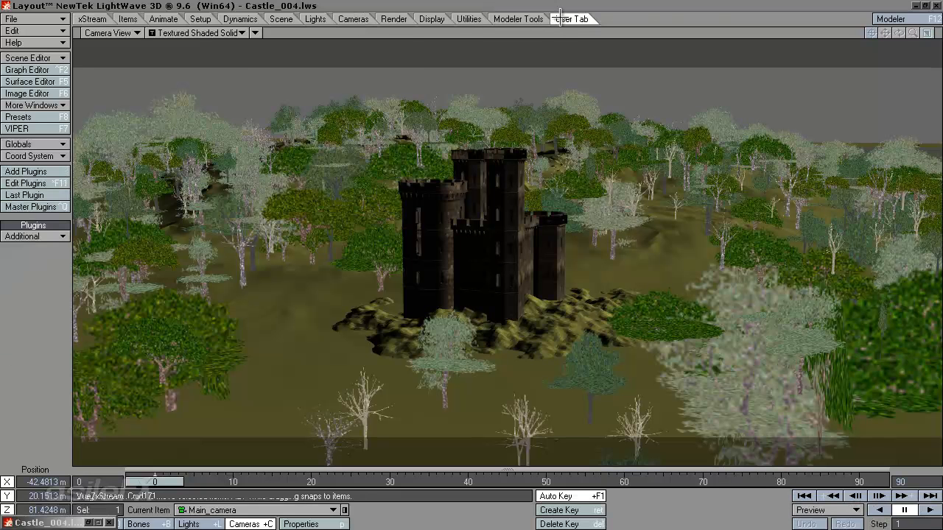
click(26, 171)
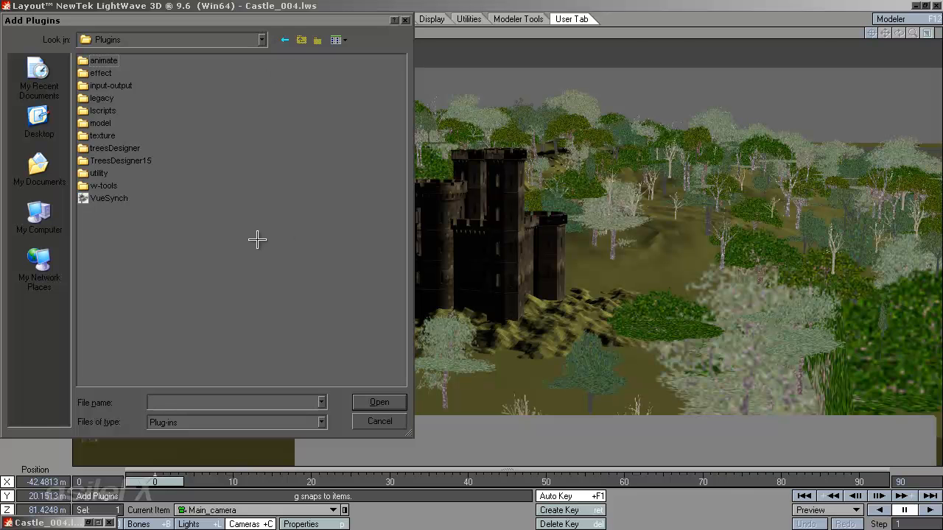
click(110, 198)
click(378, 403)
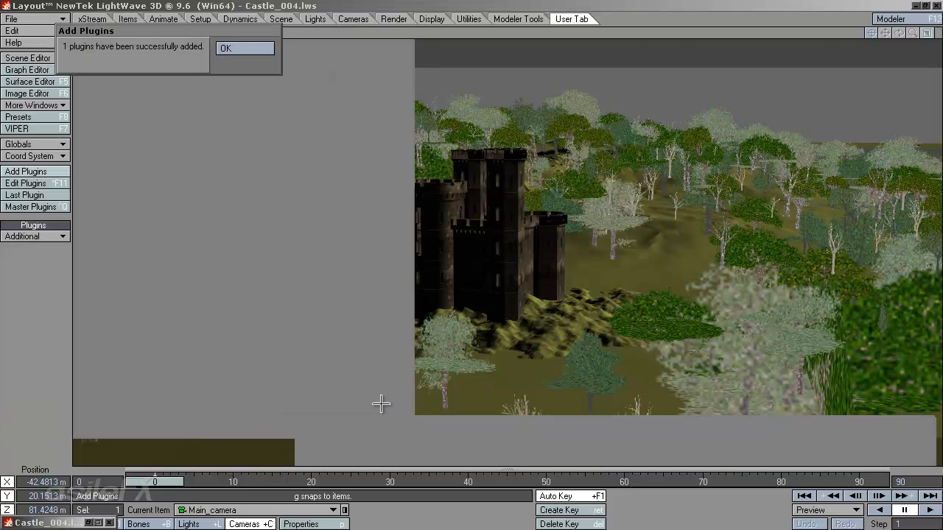
click(259, 49)
- Run the VueSynch plug-in and move its Vue Infinite Synchronizer window higher in the viewport
click(37, 235)
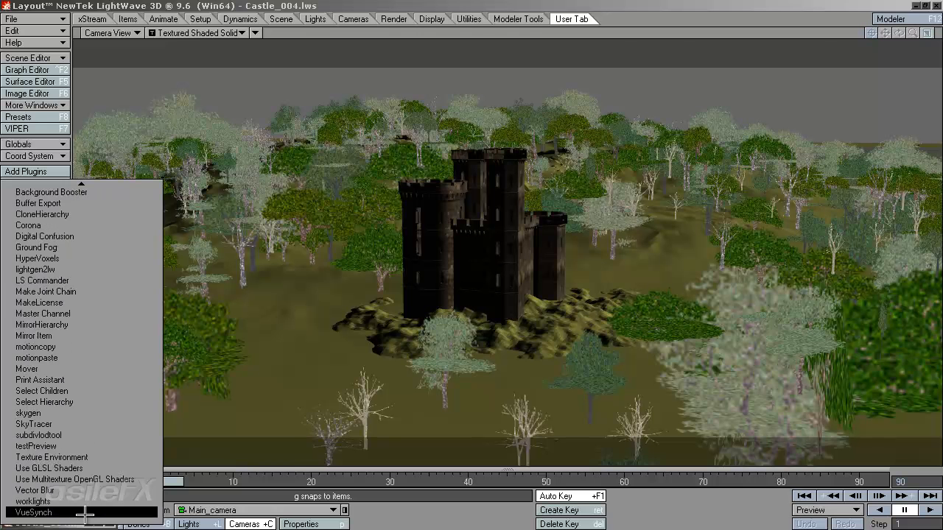
click(35, 511)
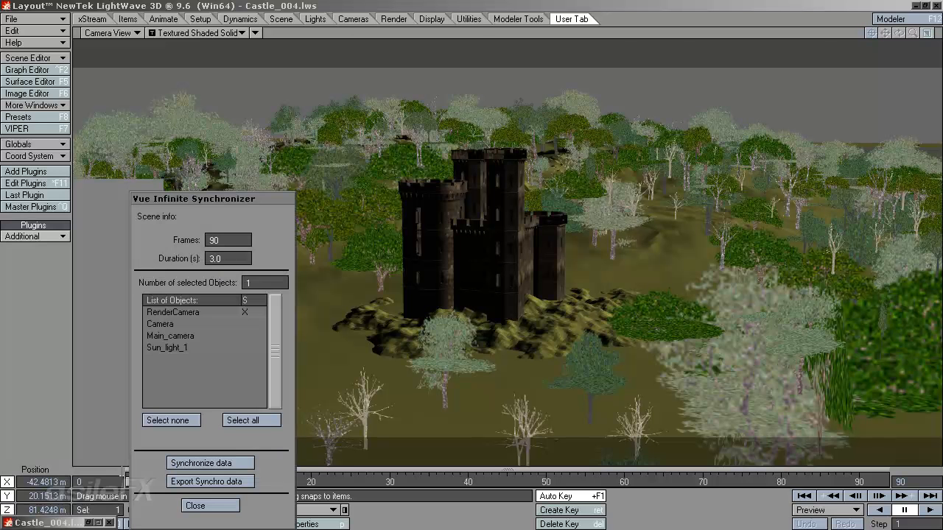
drag(214, 198, 257, 110)
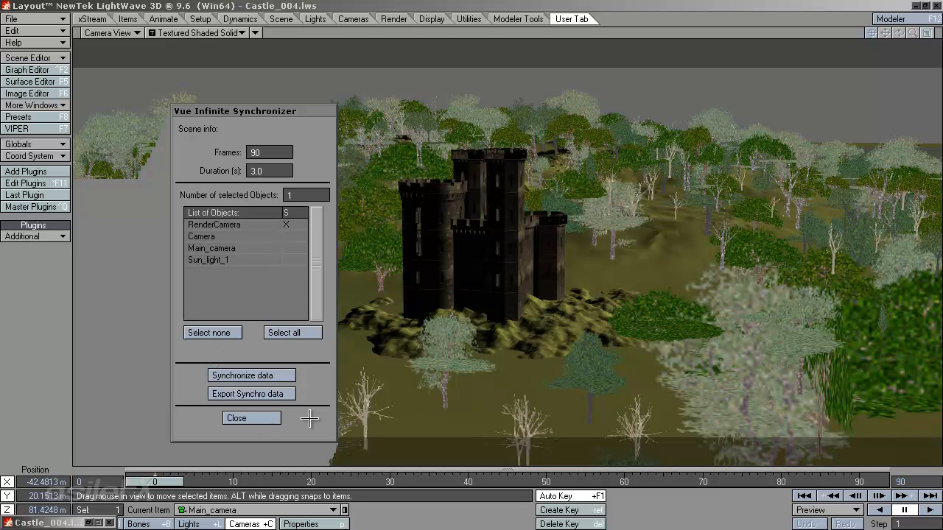
- Launch Vue 8 xStream 64bit, select the Main camera and show its motion and tracking settings
key(super)
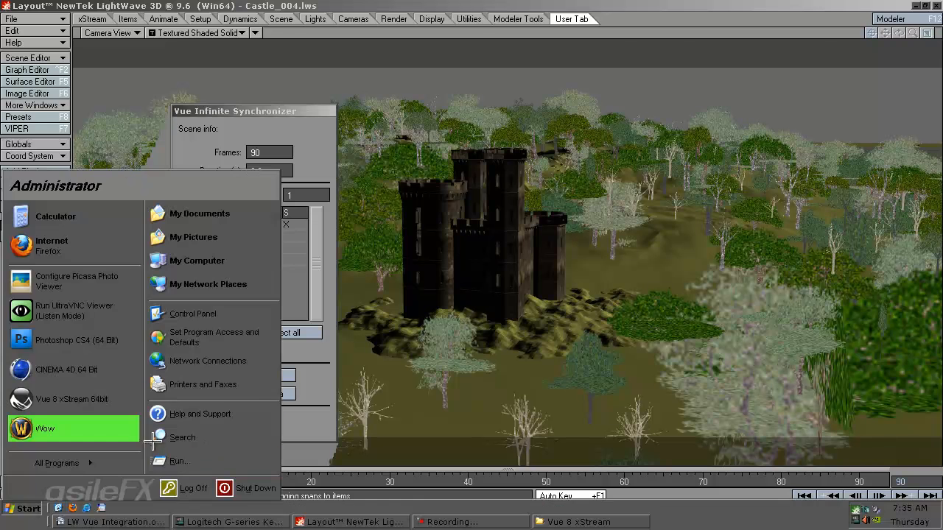
click(71, 398)
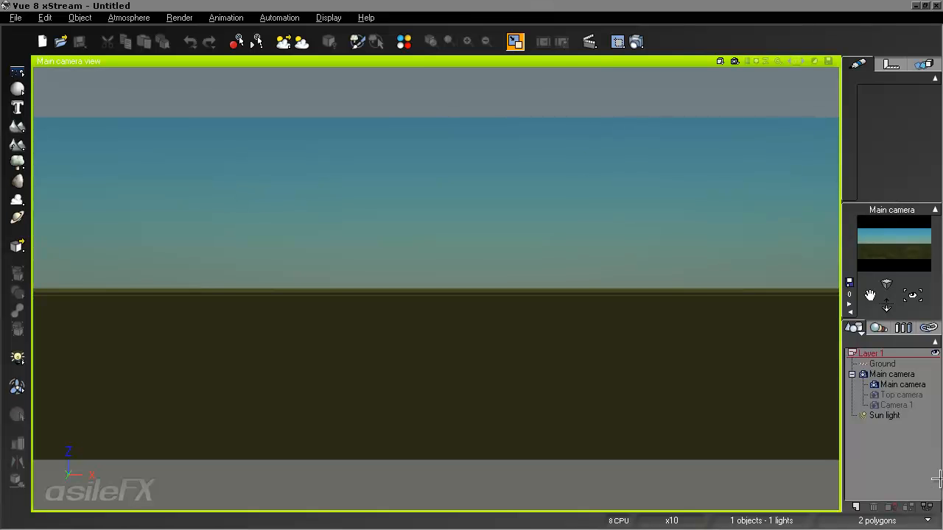
click(913, 384)
click(849, 117)
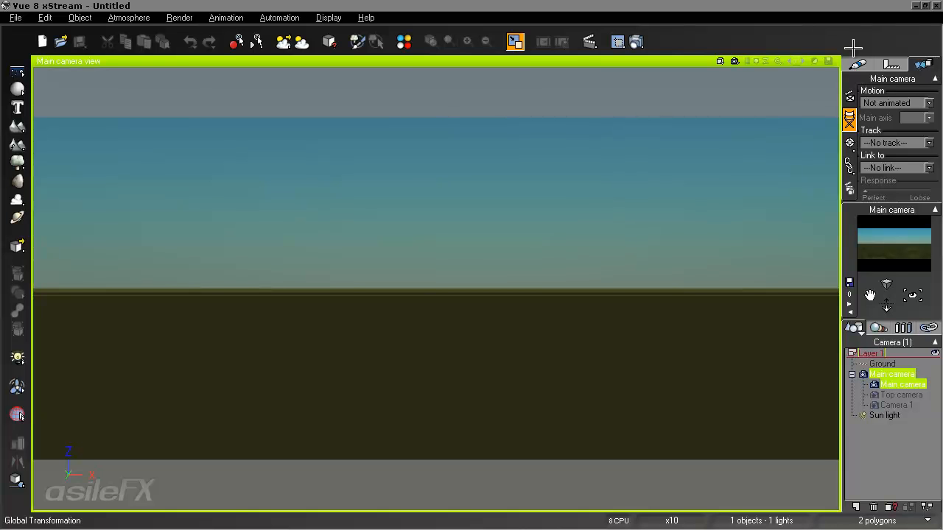
- Try to set the Main camera's motion to Synchronized
click(914, 104)
click(899, 239)
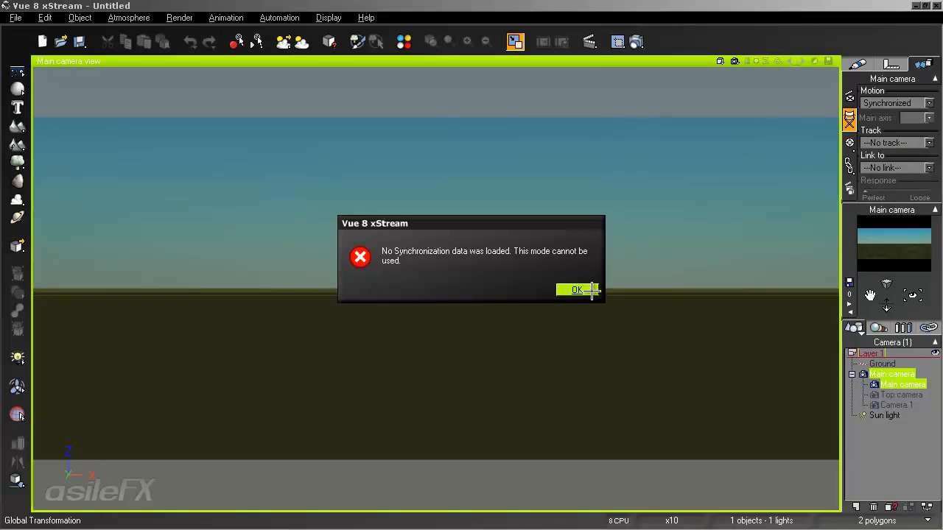
click(578, 290)
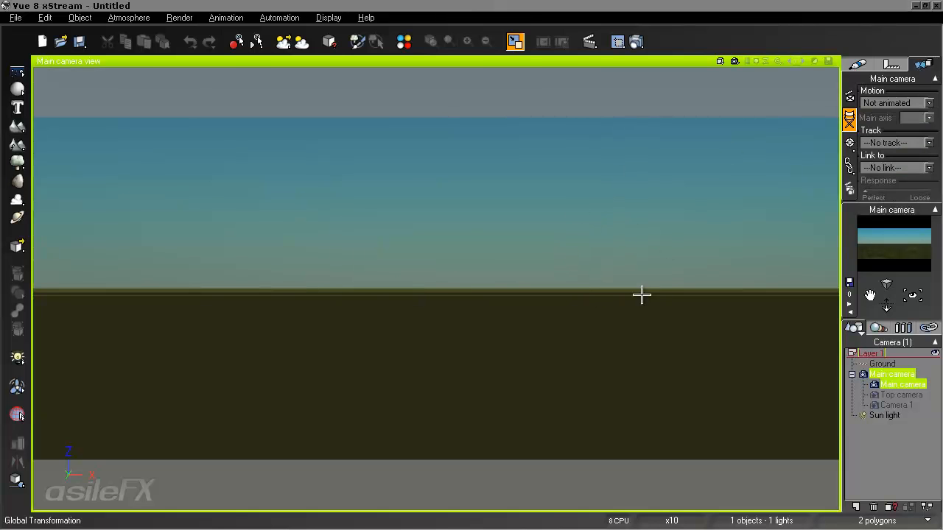
- Return to LightWave Layout and mark Main_camera and Sun_light_1 for synchronization in the Vue Infinite Synchronizer
key(alt+Tab)
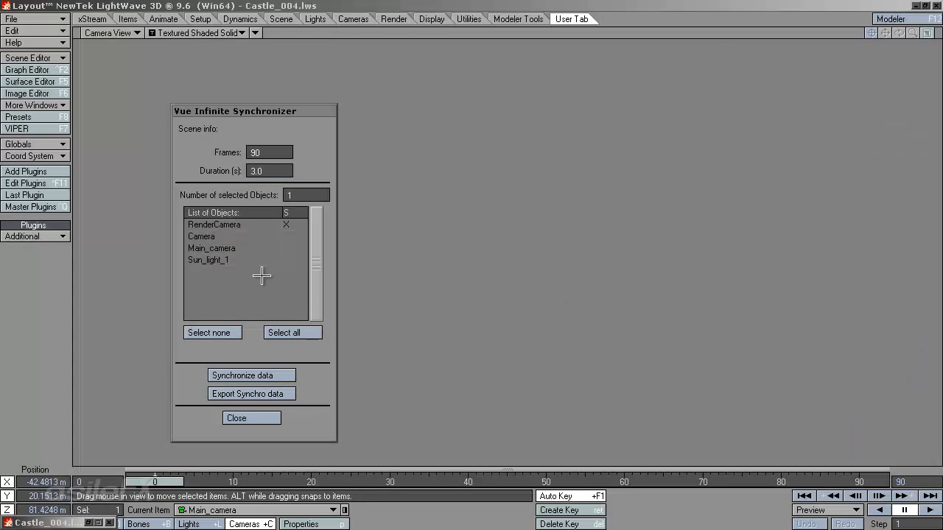
click(296, 248)
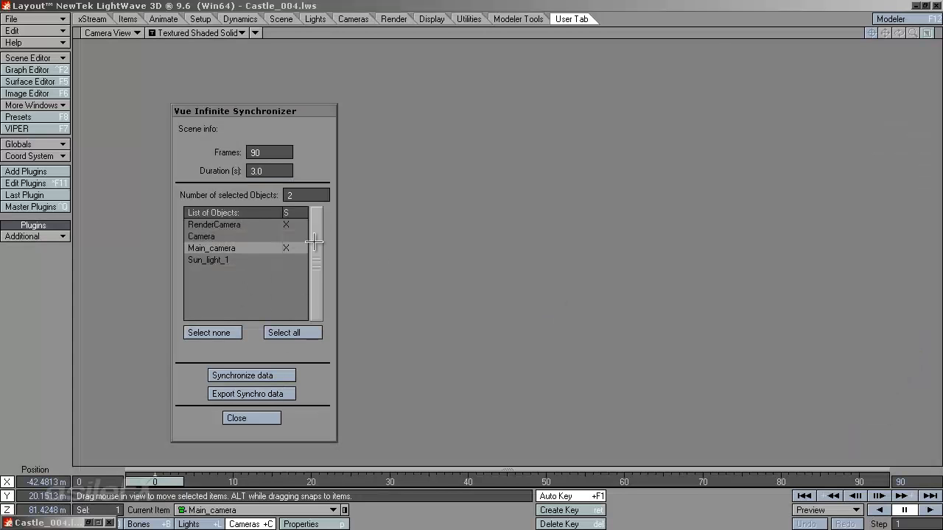
click(302, 262)
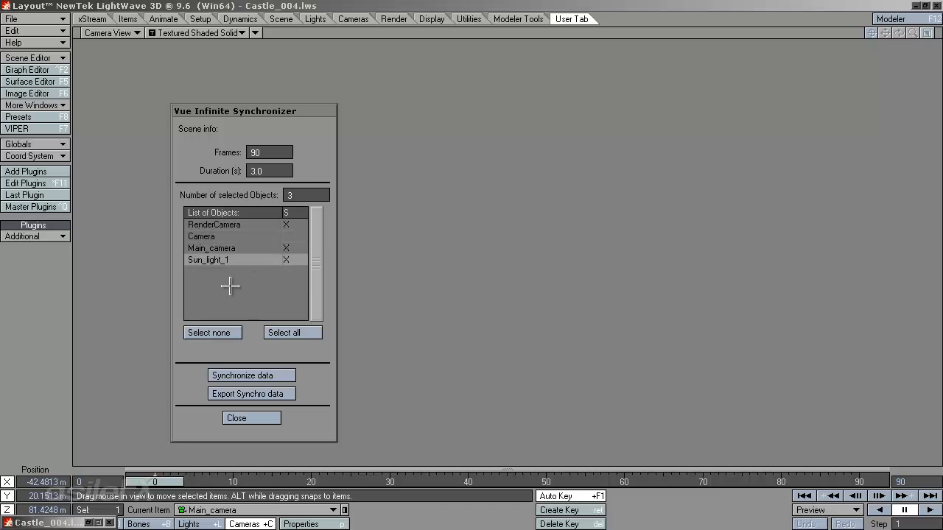
- Switch to Vue 8 xStream, set the Main camera's motion to Synchronized and deselect the camera
click(248, 394)
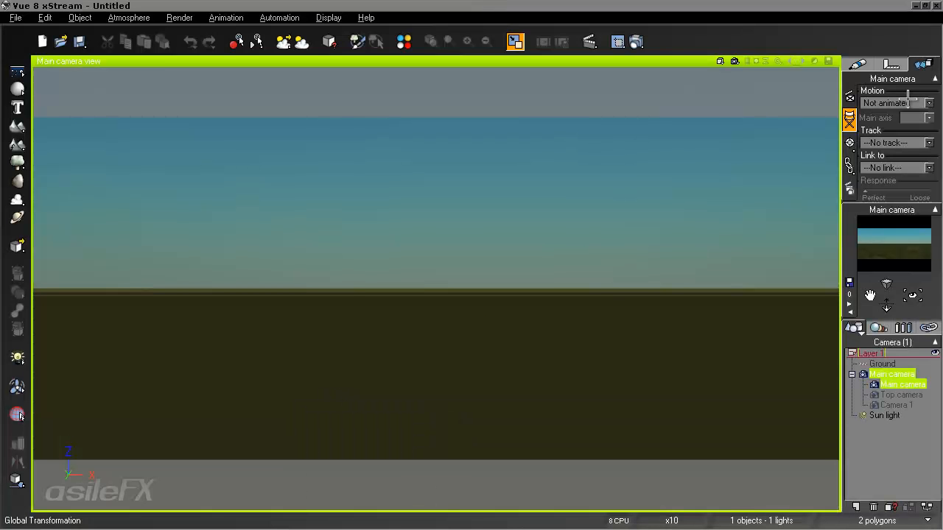
click(893, 102)
click(891, 239)
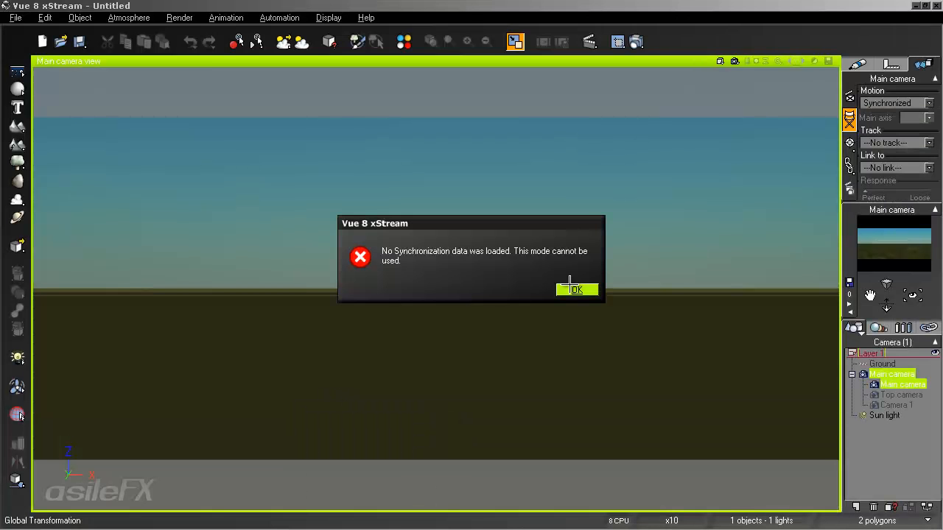
click(576, 289)
click(704, 131)
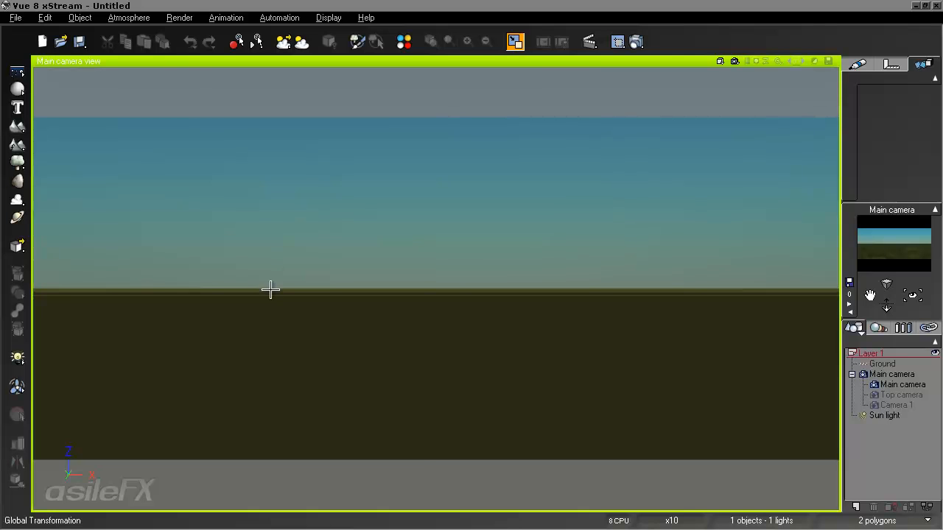
- Synchronize the marked items' data from LightWave Layout and load the new synchronization data in Vue 8 xStream
key(alt+Tab)
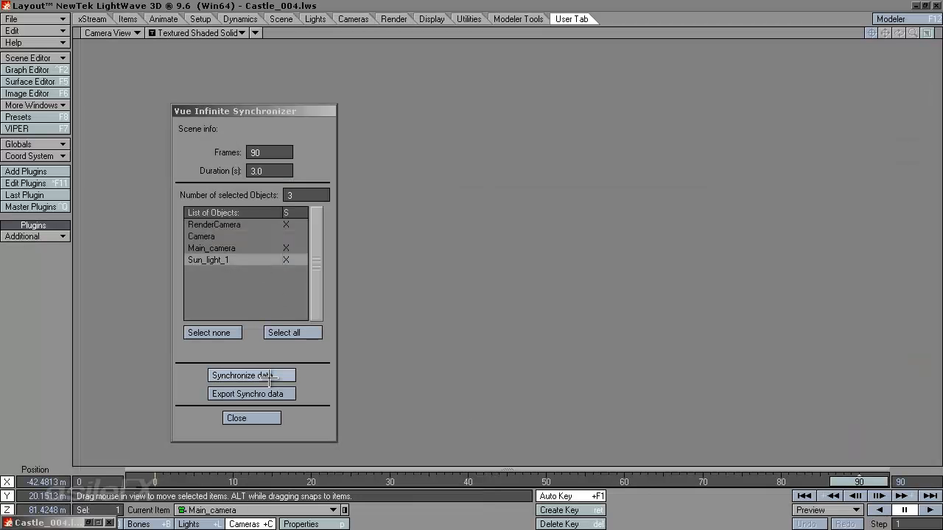
click(271, 376)
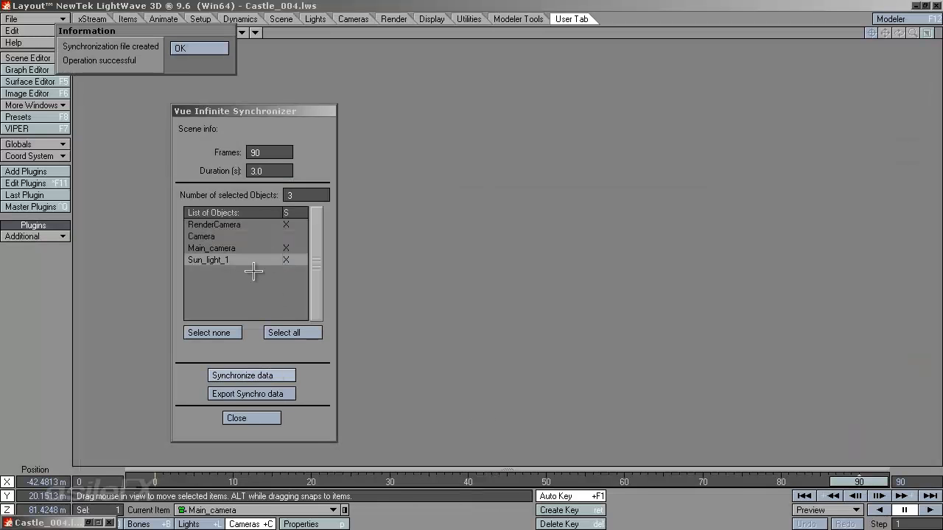
click(199, 48)
key(alt+Tab)
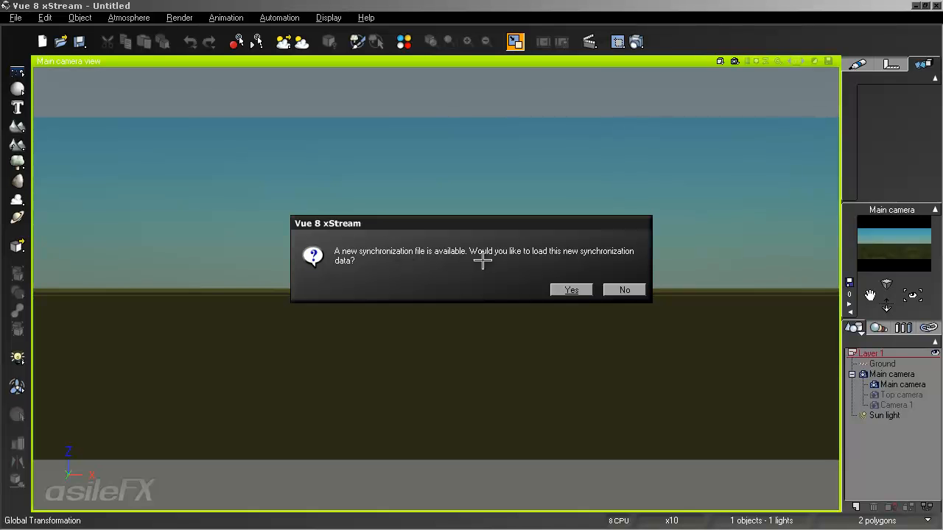
click(572, 289)
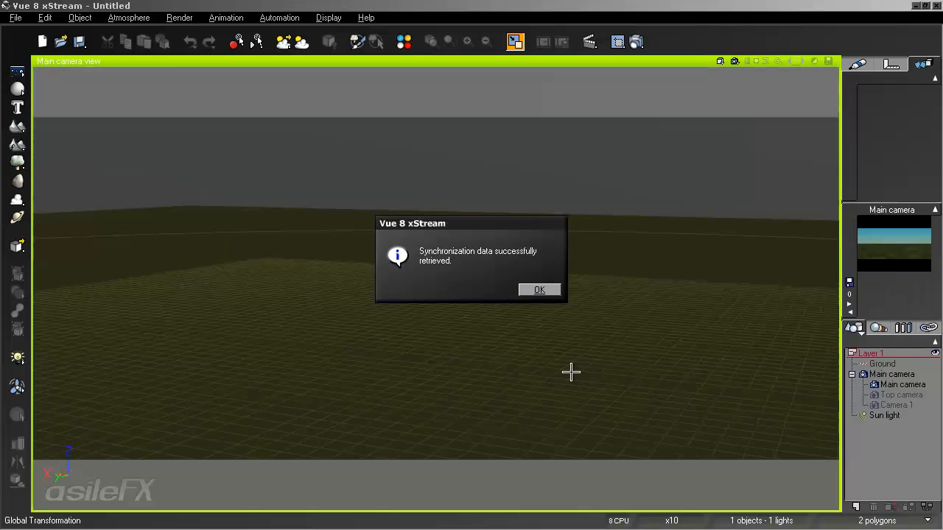
click(540, 289)
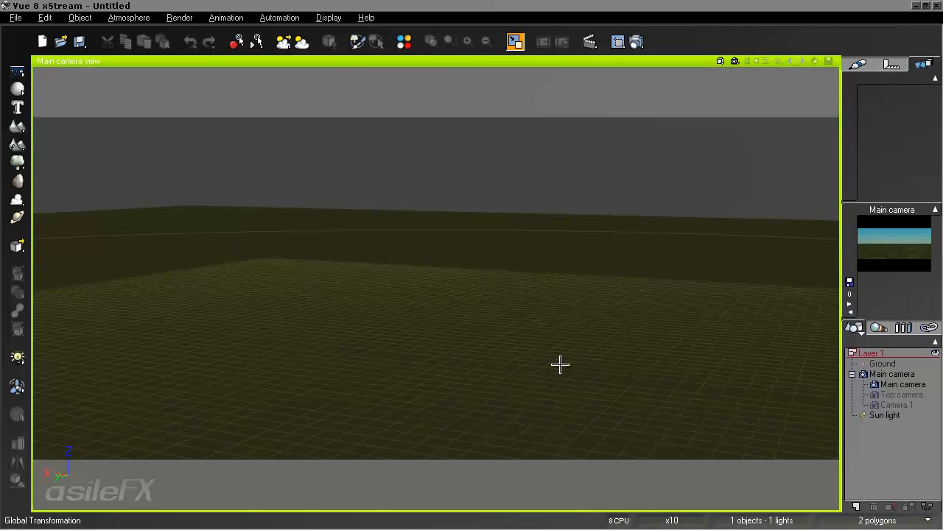
- Try Sun_light_1 and Main_camera as synchronization sources for the Main camera, and settle on RenderCamera
click(890, 385)
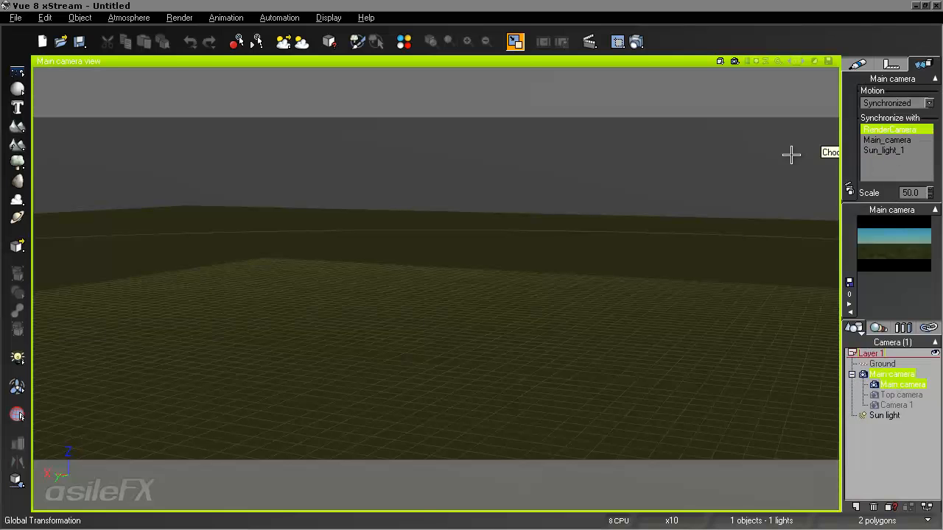
click(891, 151)
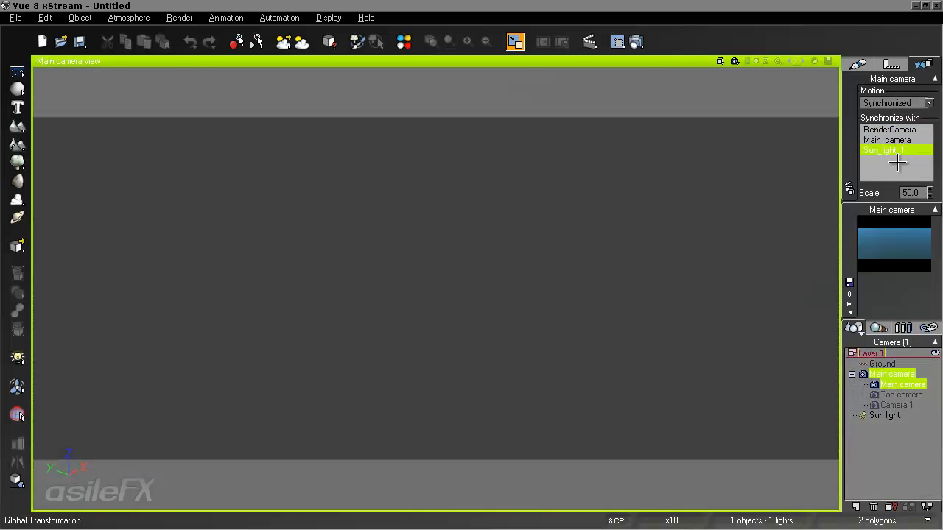
click(895, 140)
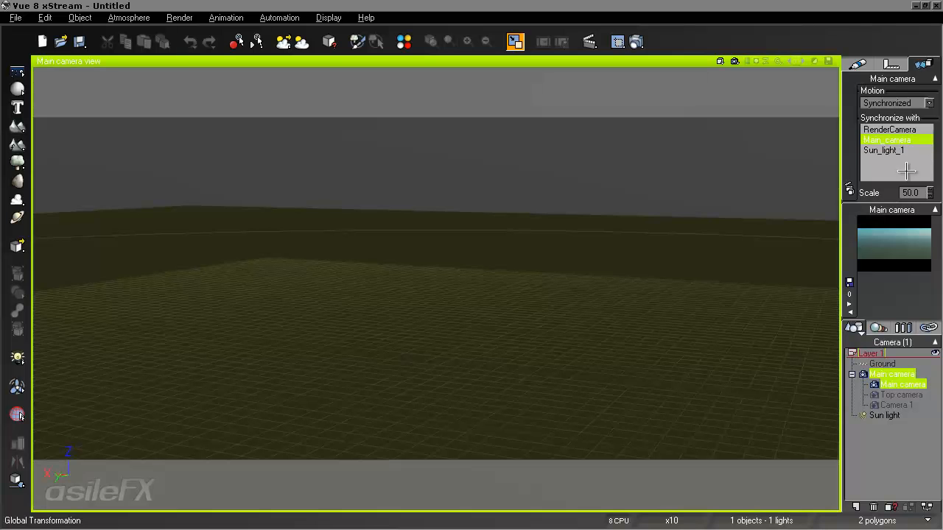
click(906, 130)
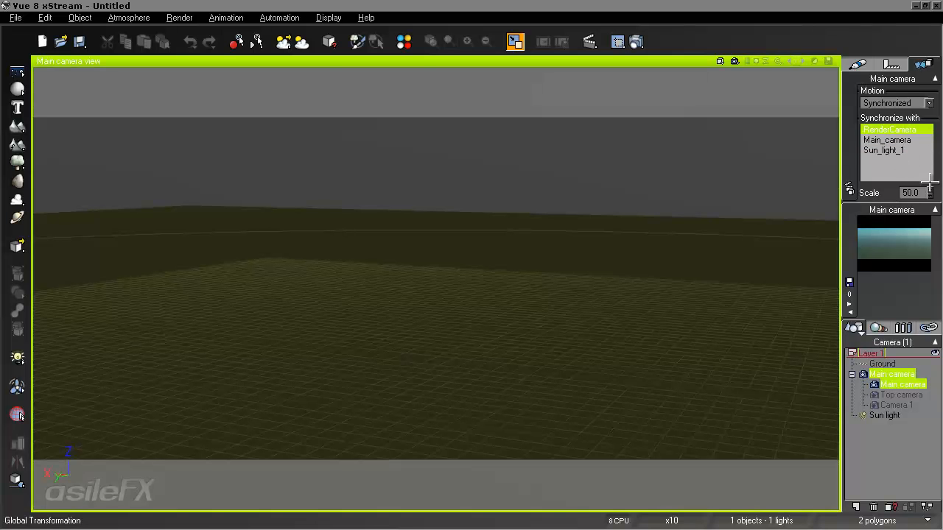
- Set the Sun light's motion to Synchronized with Sun_light_1 and deselect the light
click(887, 416)
click(915, 103)
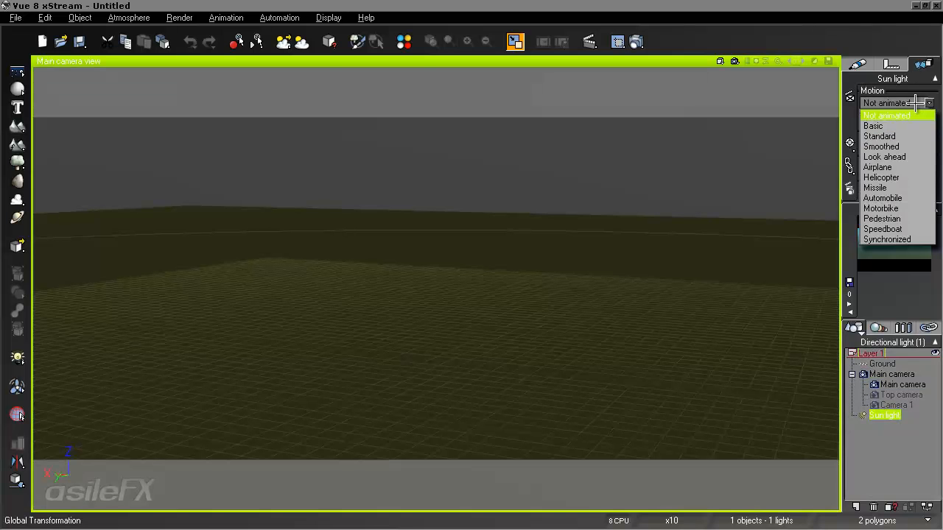
click(906, 240)
click(895, 151)
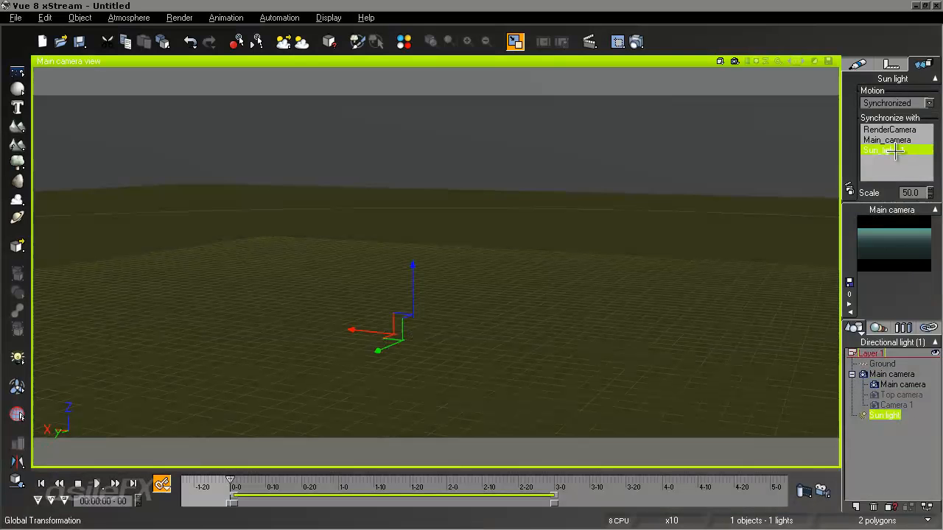
click(902, 450)
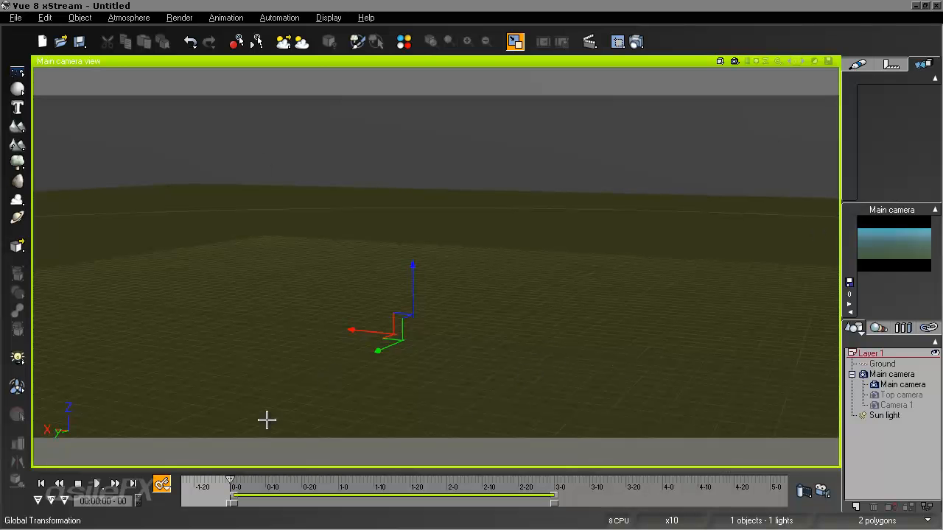
- Examine the frame rate and other settings in the Animation Render Options without changing them
mouse_move(230, 480)
mouse_down()
mouse_move(343, 477)
mouse_move(231, 472)
mouse_up()
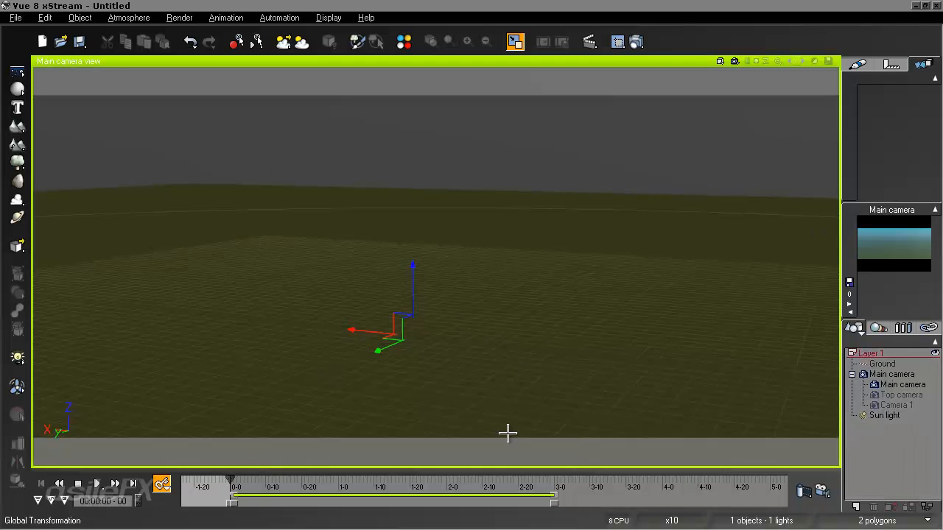
click(227, 20)
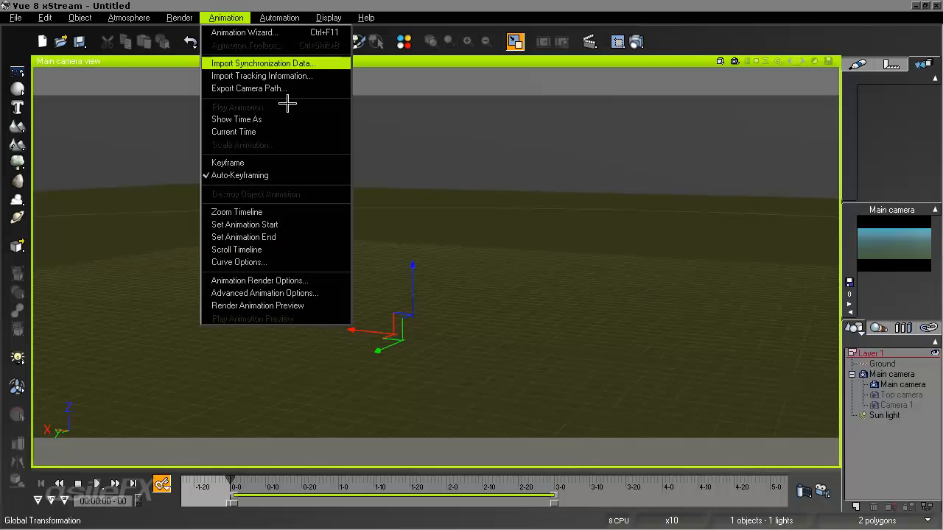
click(320, 278)
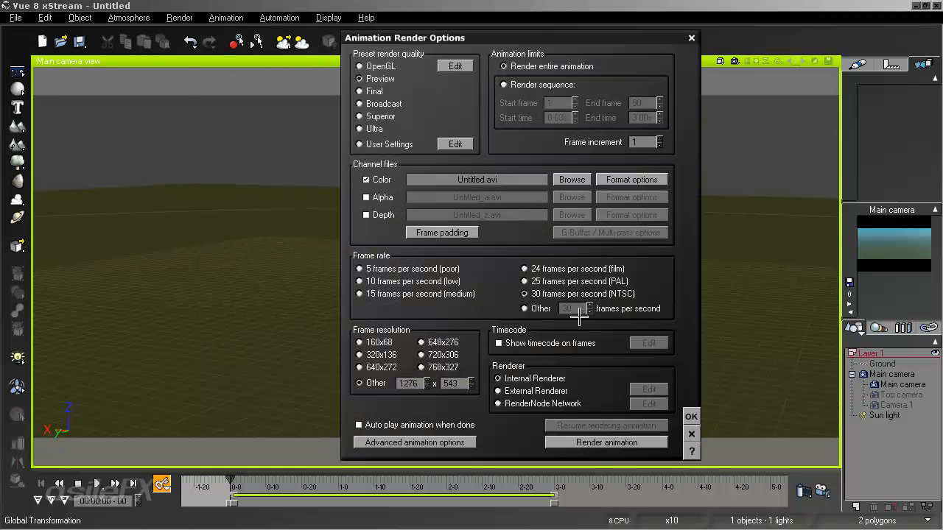
click(691, 435)
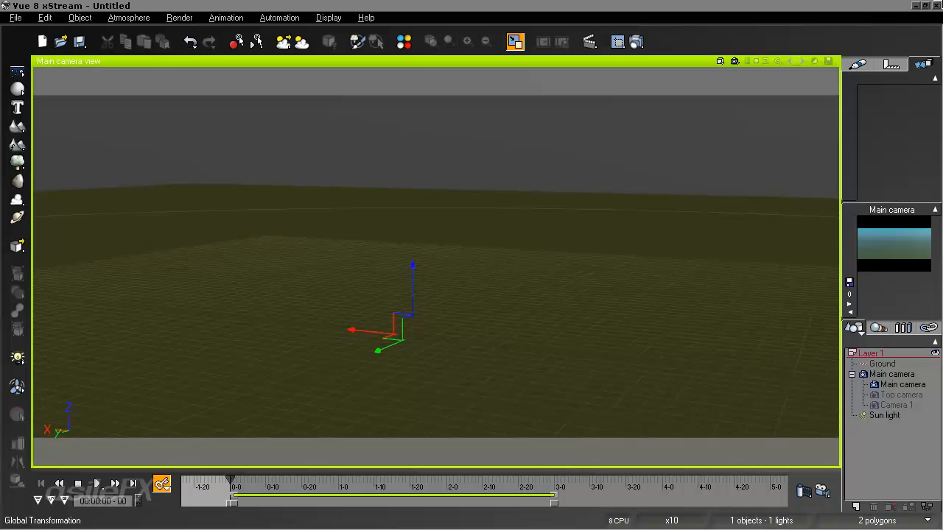
- Exit Vue 8 xStream and close the Vue Infinite Synchronizer window in LightWave Layout
click(936, 5)
click(501, 288)
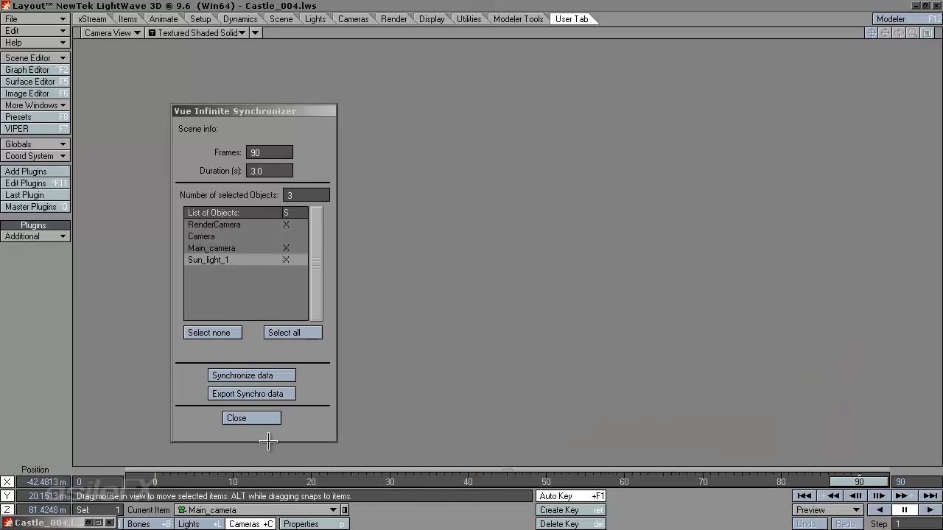
click(263, 418)
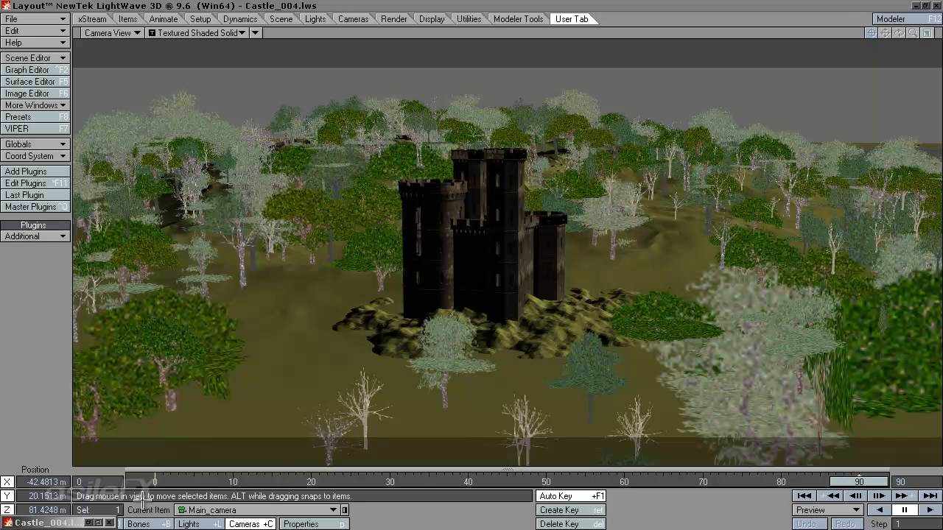
- Scrub the Layout timeline back and return it to frame 0
drag(876, 484, 799, 486)
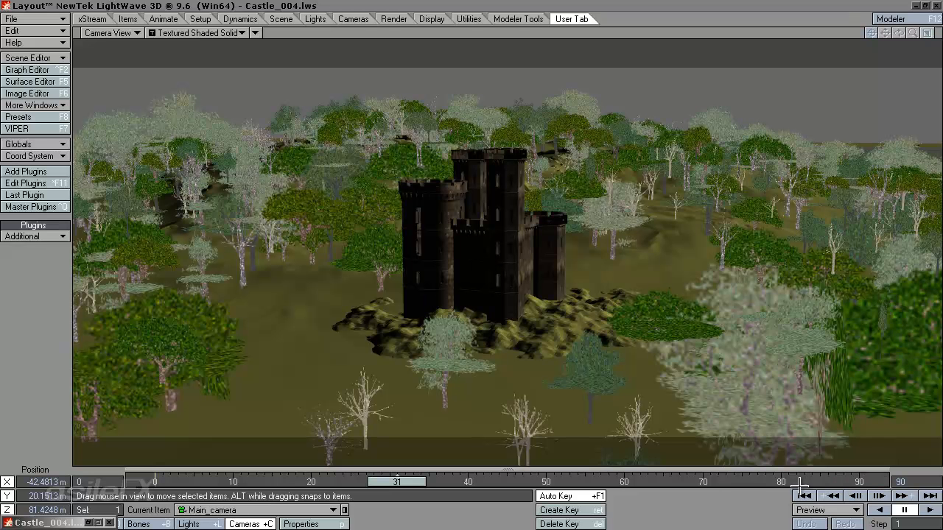
click(803, 496)
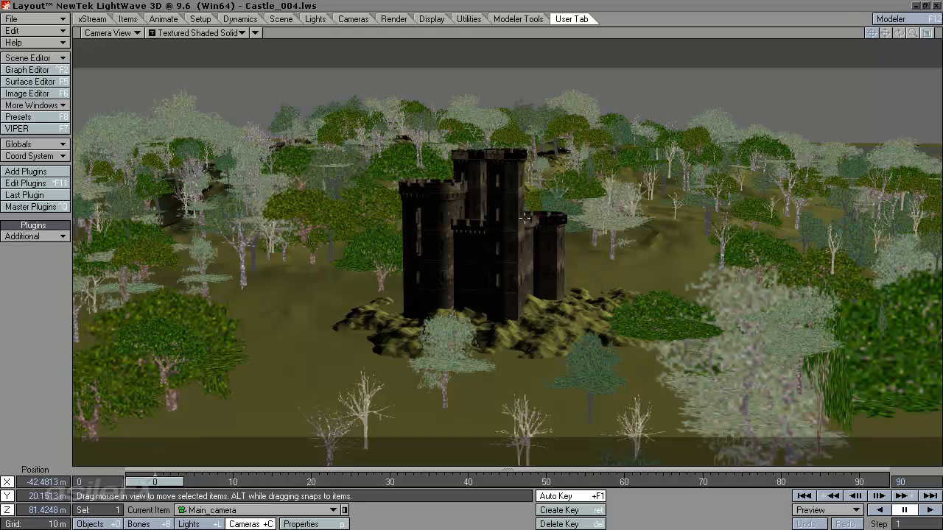
- Open the Vue 8 xStream Options and review the general settings and the render options
click(92, 19)
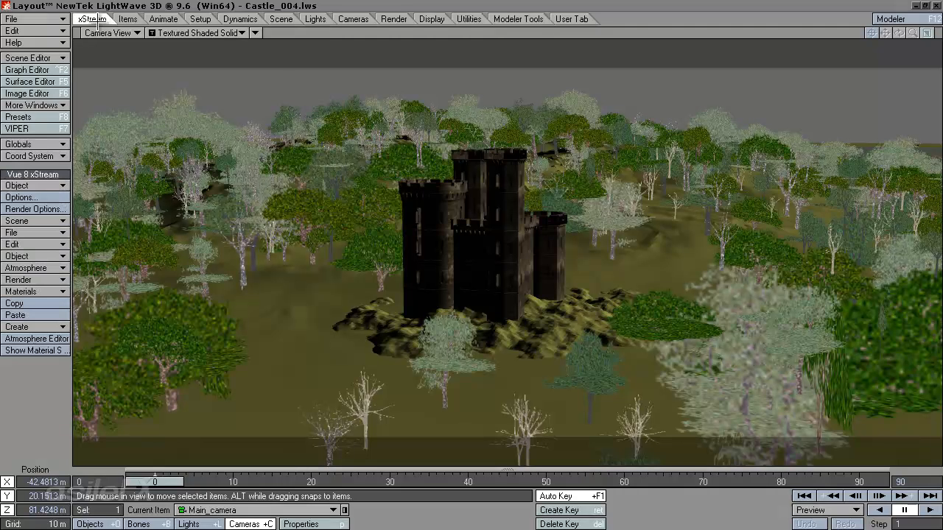
click(40, 196)
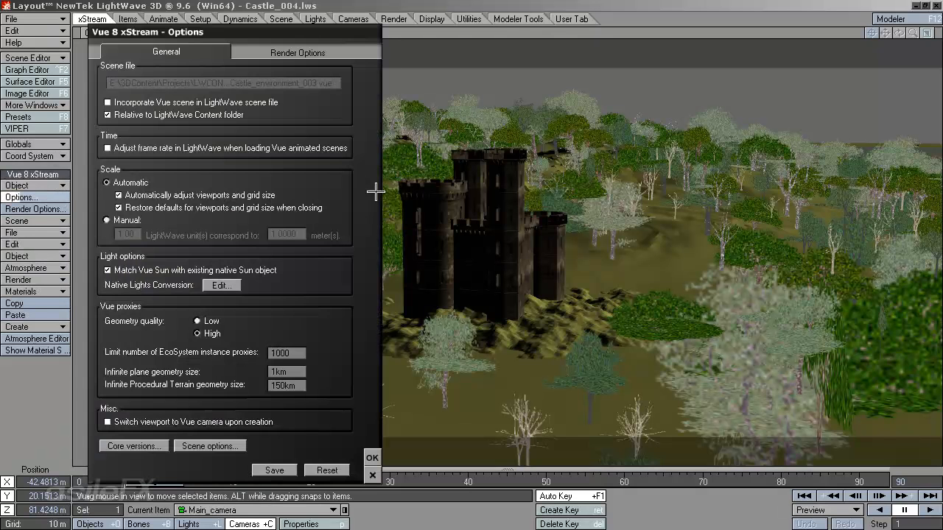
click(298, 50)
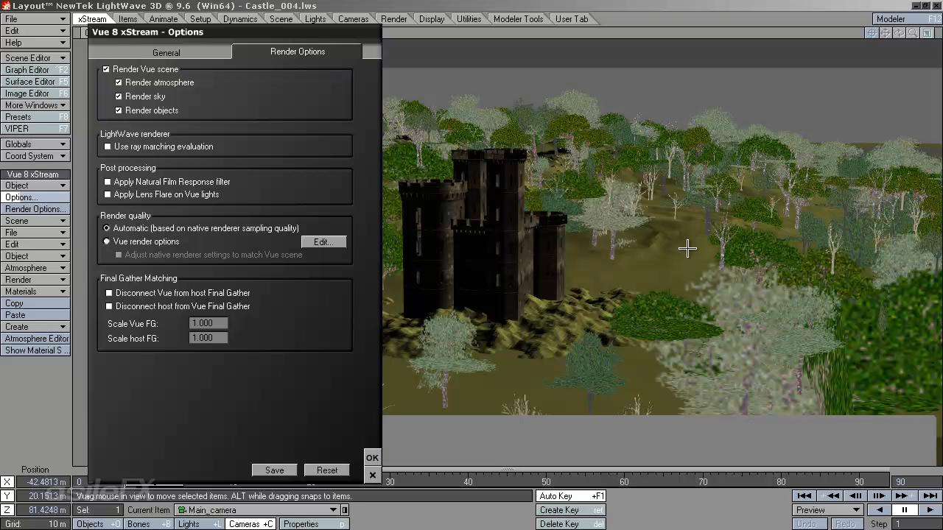
drag(284, 34, 284, 34)
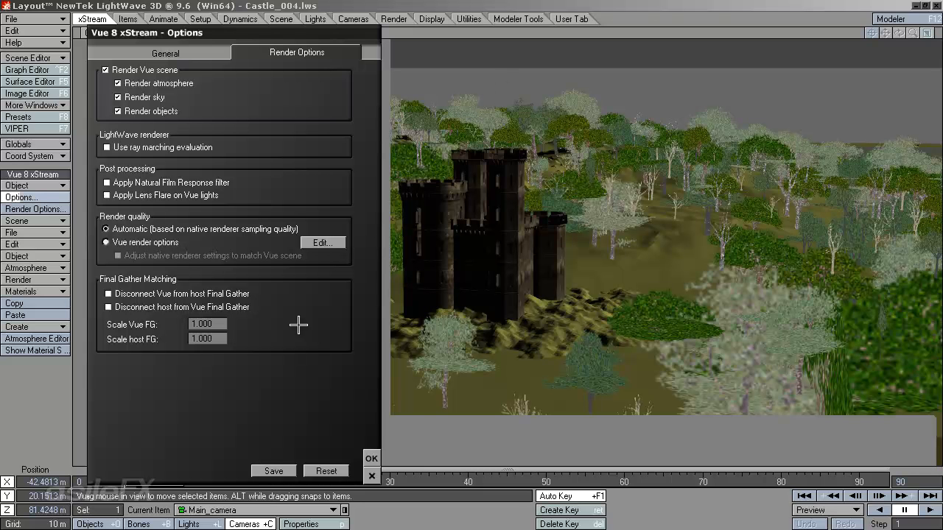
- Set the render quality to Vue render options and open its detailed Render Options, moving the window beside the options list
click(147, 240)
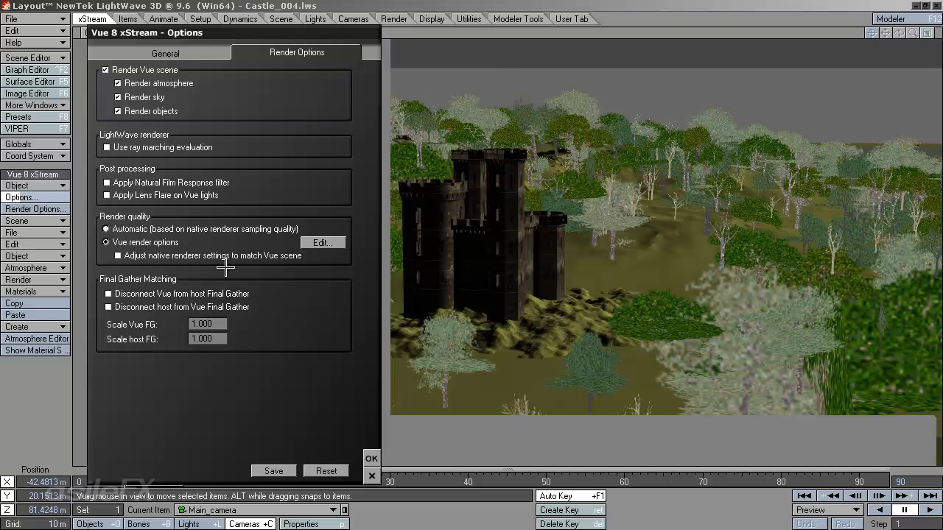
click(322, 242)
drag(592, 226, 407, 202)
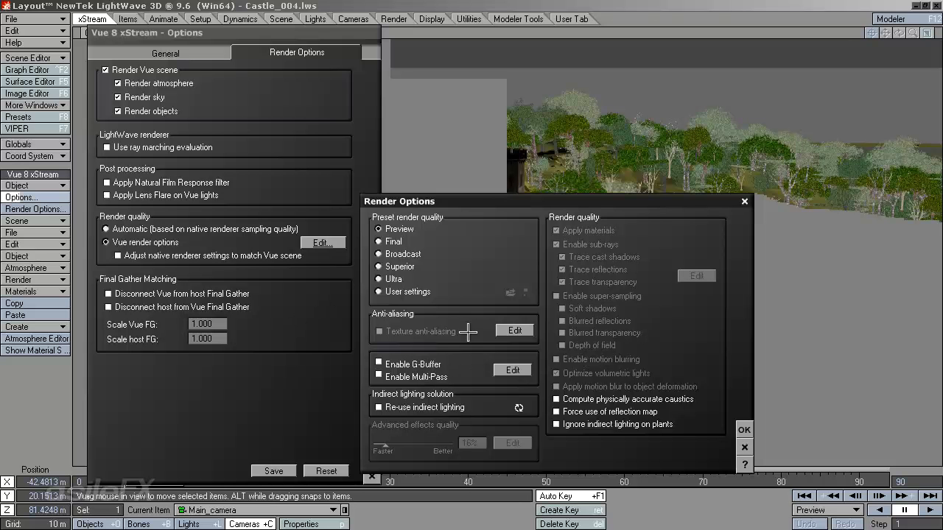
- Try the Final, Broadcast and Ultra render quality presets and review the anti-aliasing options of Ultra
click(392, 242)
click(403, 253)
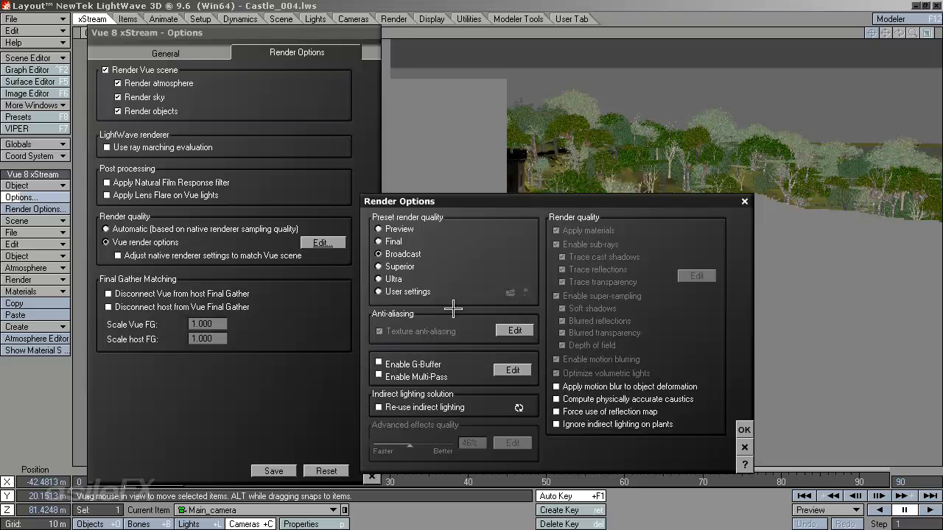
click(396, 279)
click(514, 331)
drag(634, 336, 595, 249)
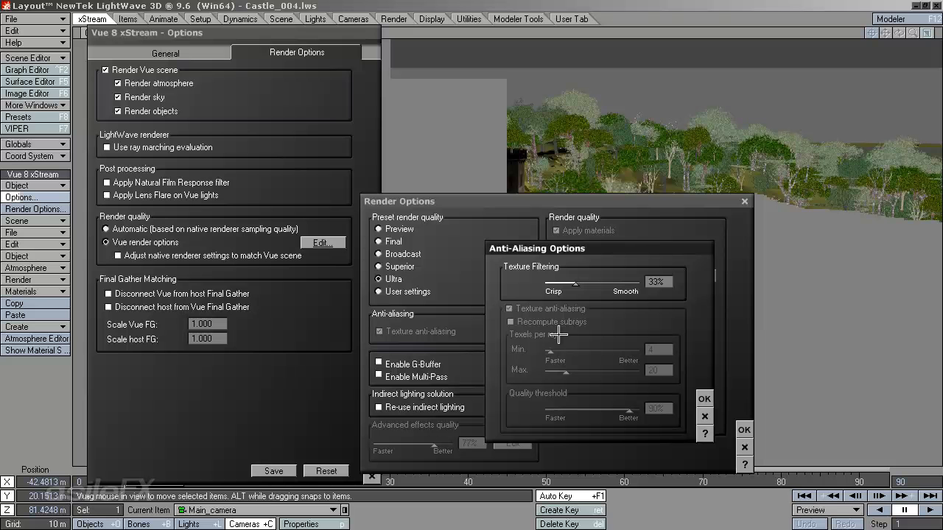
click(704, 400)
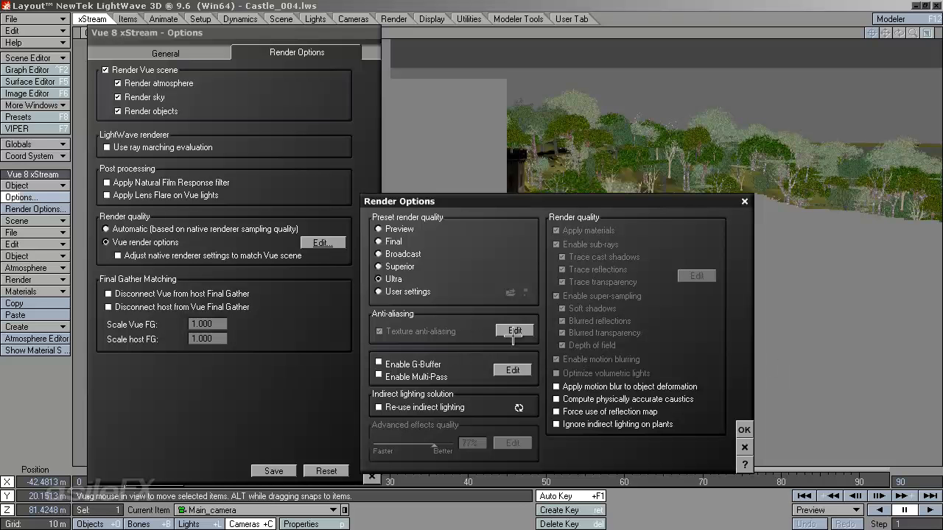
- Switch the render preset to User settings, enable texture anti-aliasing with texture filtering at 33%, and accept the xStream options
click(405, 291)
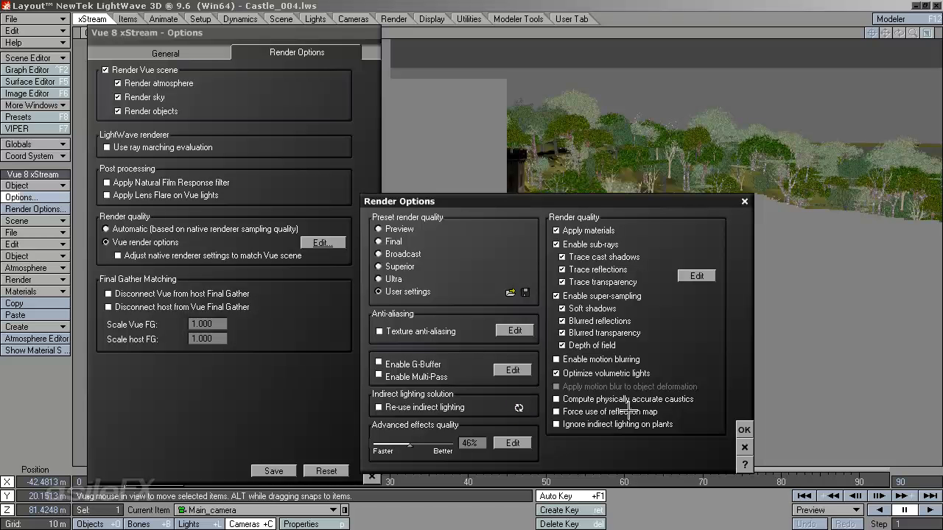
click(515, 332)
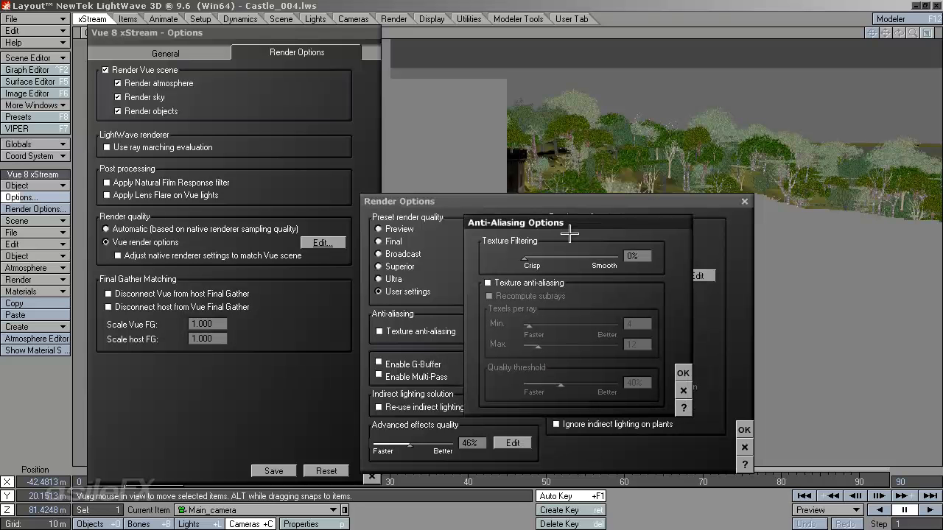
click(556, 284)
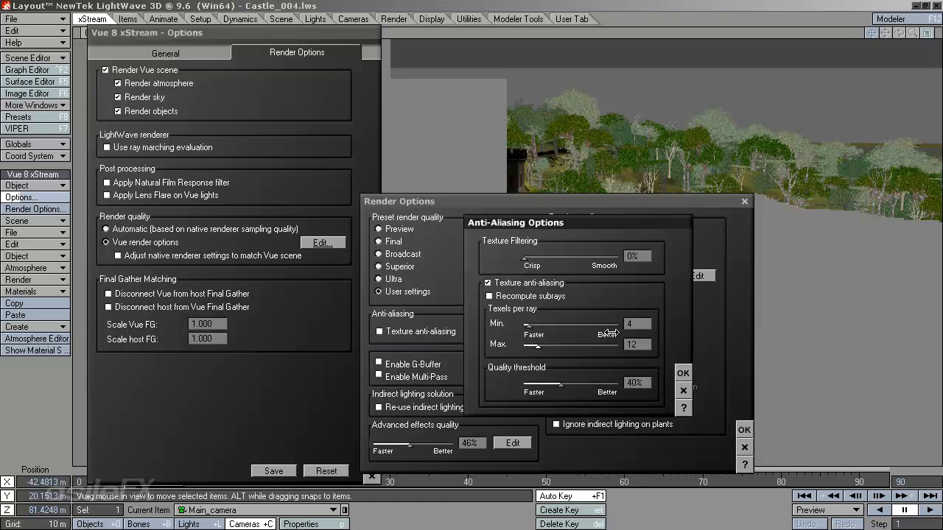
click(638, 383)
click(638, 255)
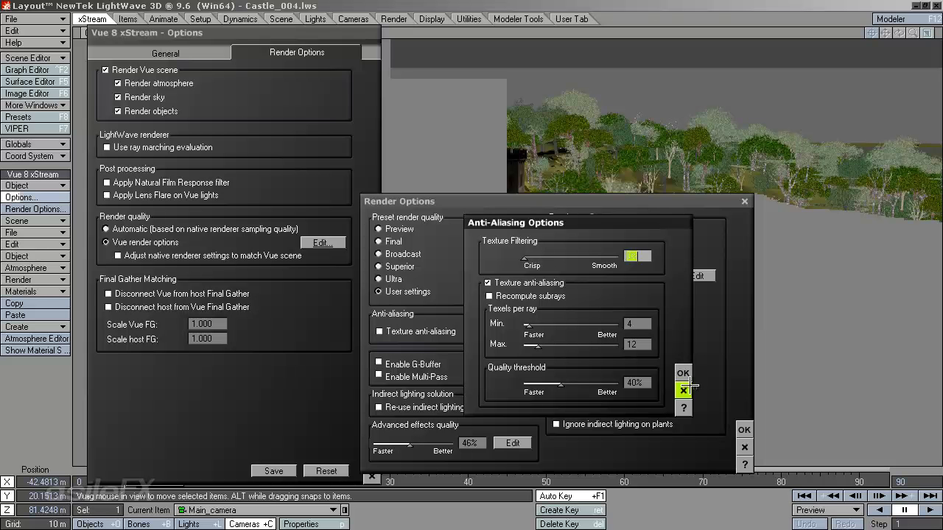
text(3)
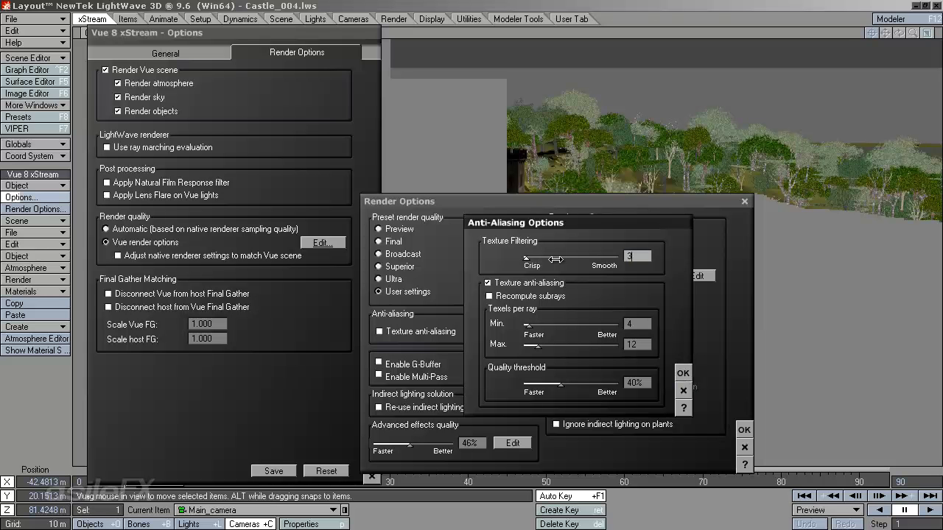
click(683, 373)
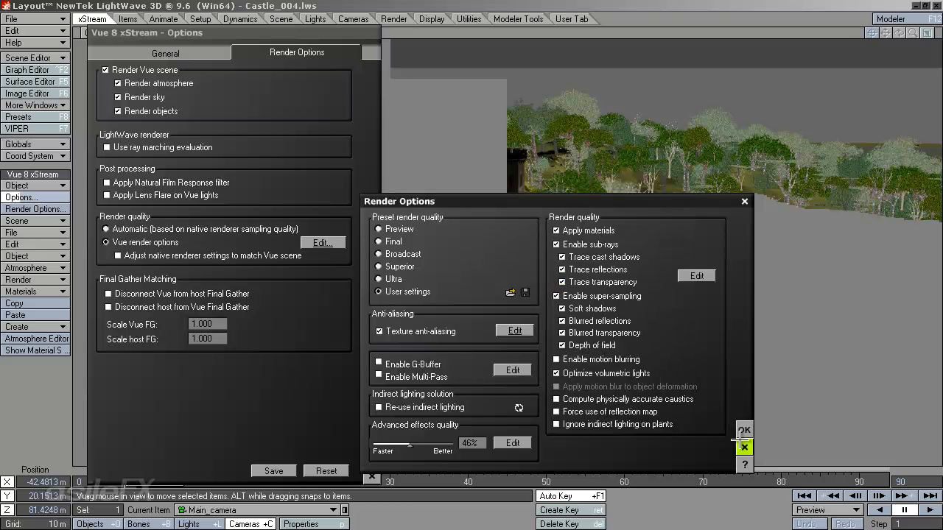
click(514, 331)
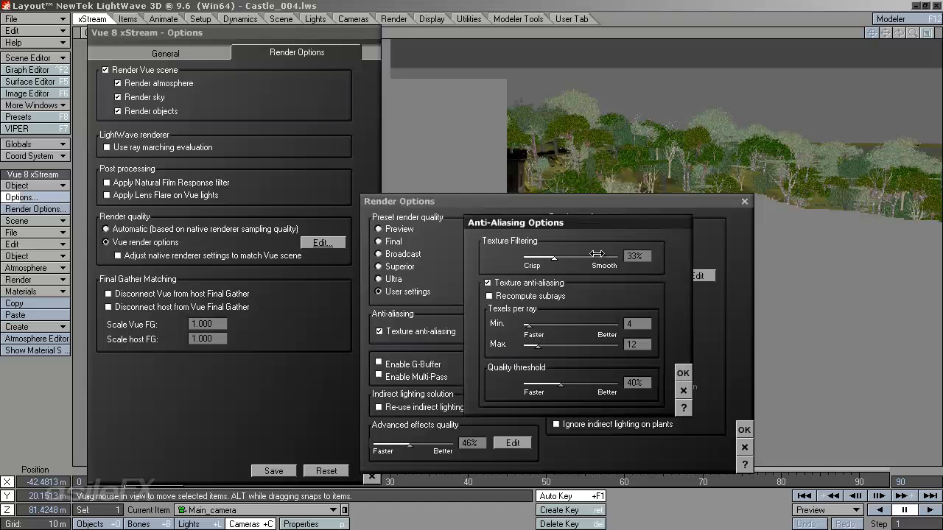
click(683, 373)
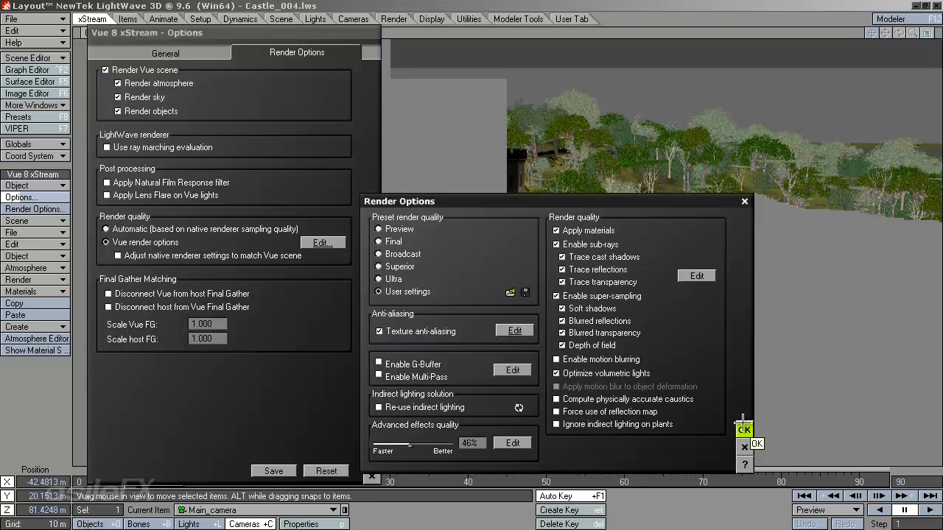
click(743, 427)
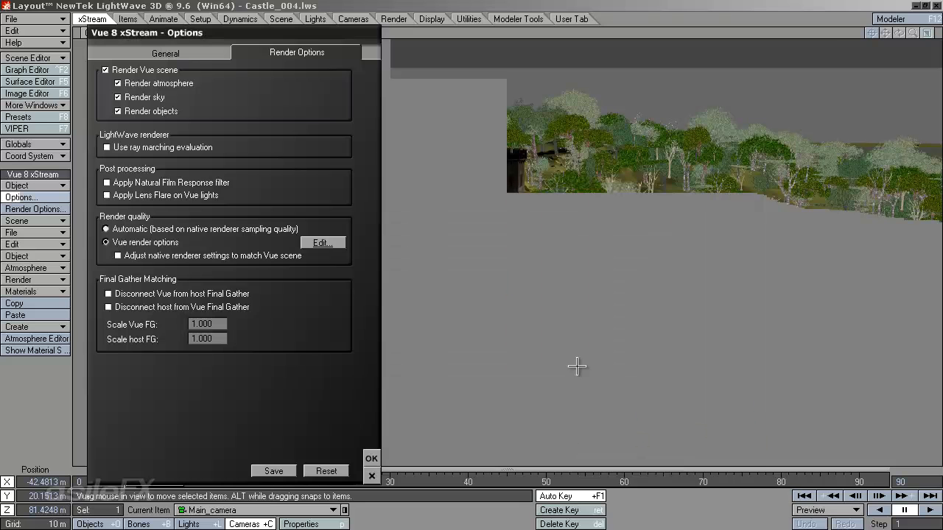
click(373, 457)
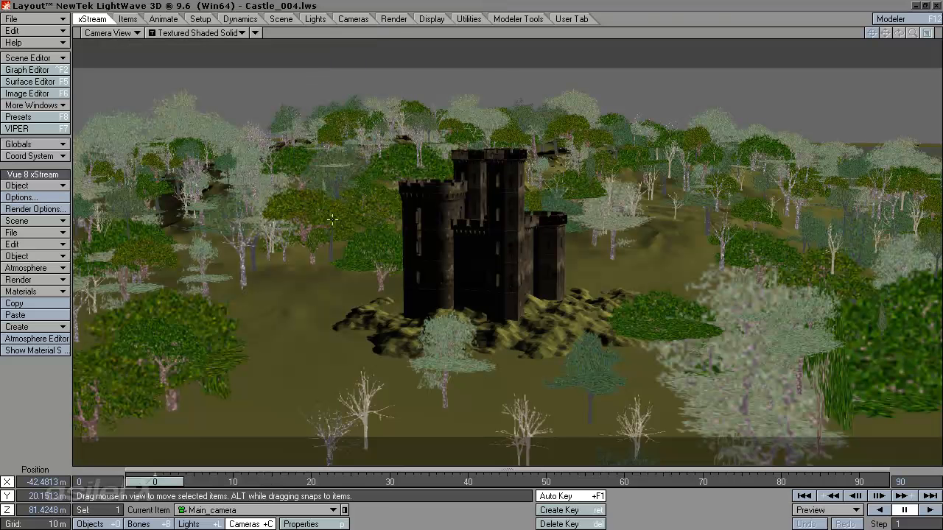
- Check the Main_camera properties and render the current frame with the new settings
click(302, 524)
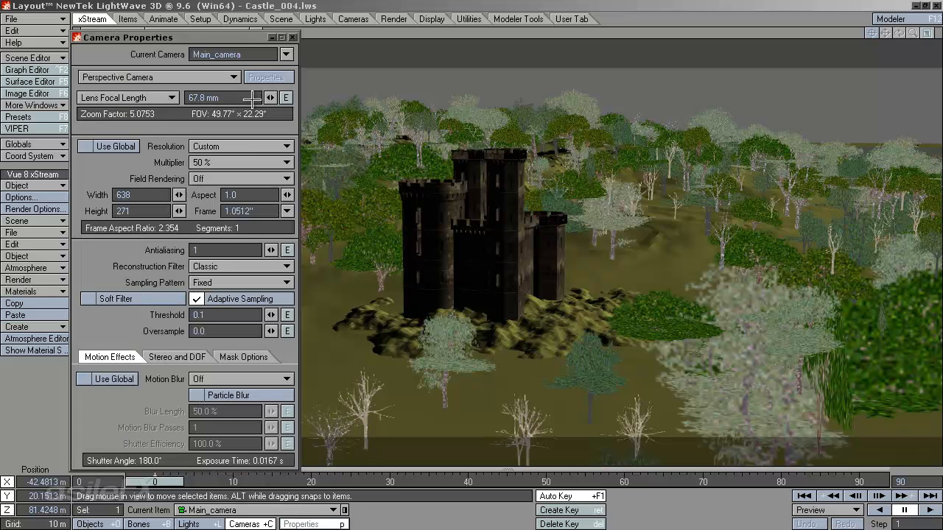
click(292, 37)
key(F9)
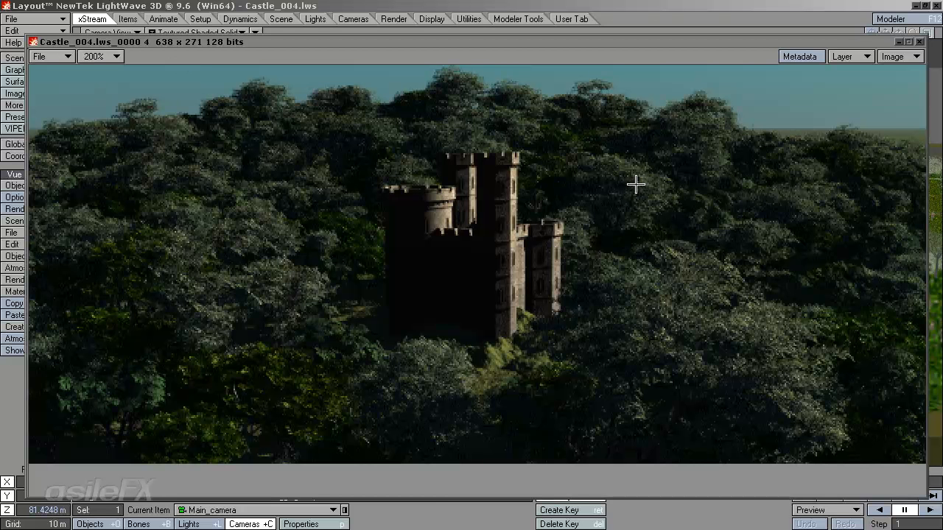
- Compare the Castle_004.lws_0000 3 and Castle_004.lws_0000 4 renders by alternating between them in the render viewer
click(857, 62)
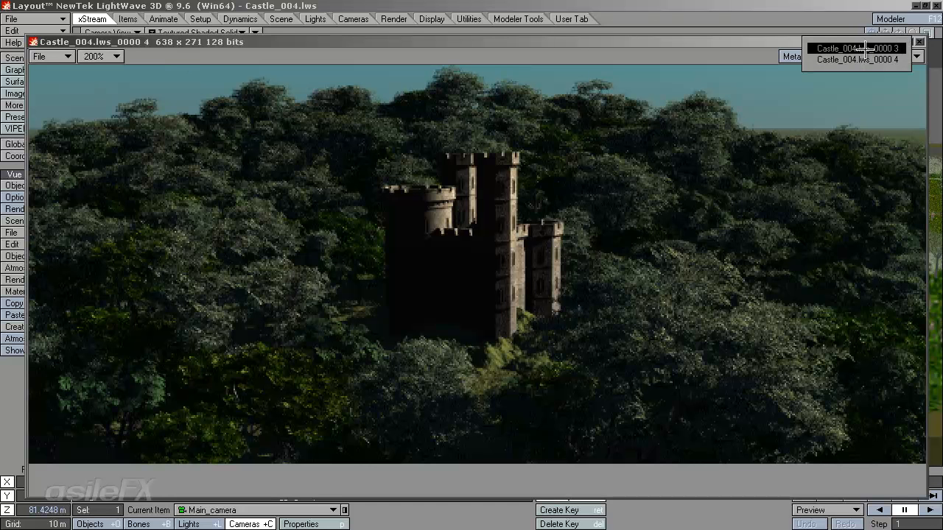
click(867, 48)
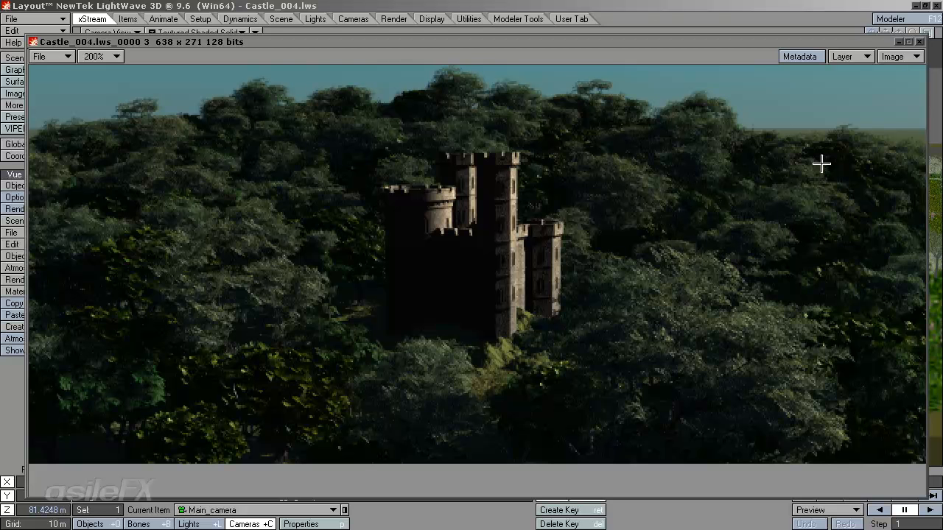
click(847, 57)
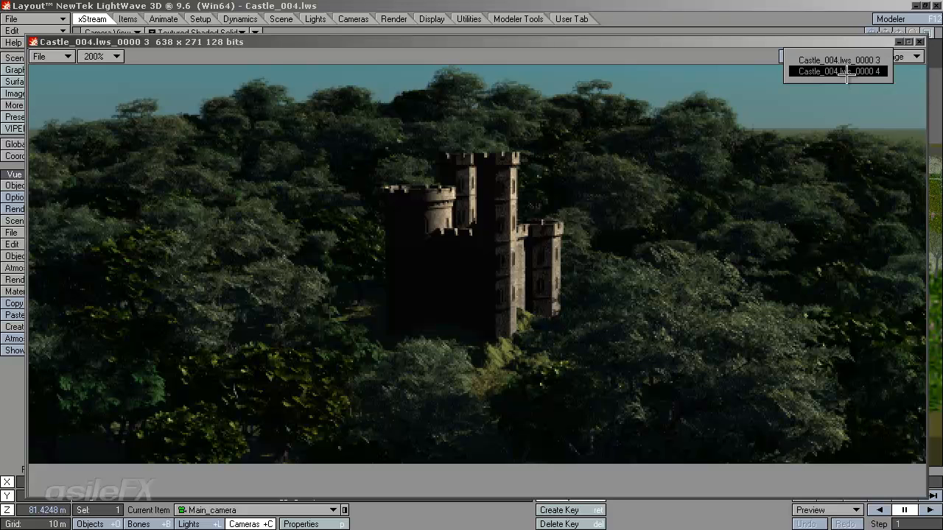
click(847, 72)
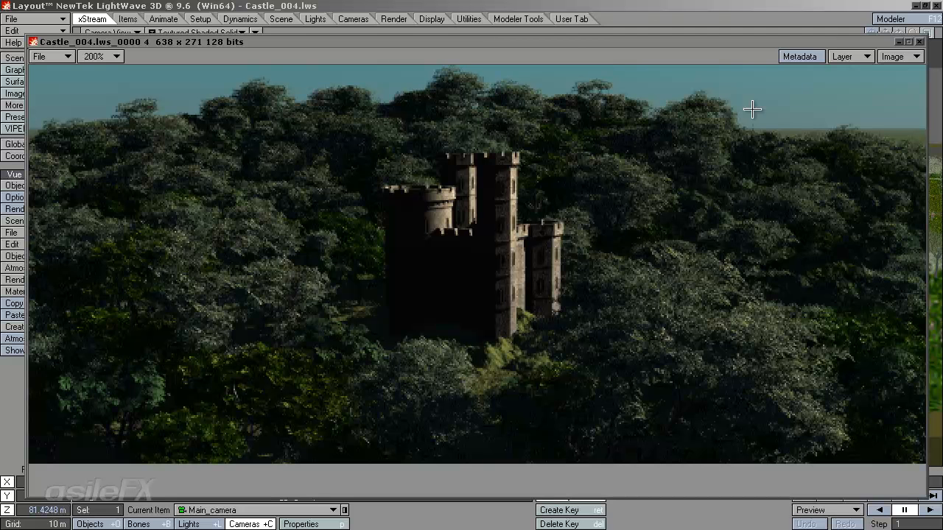
click(851, 53)
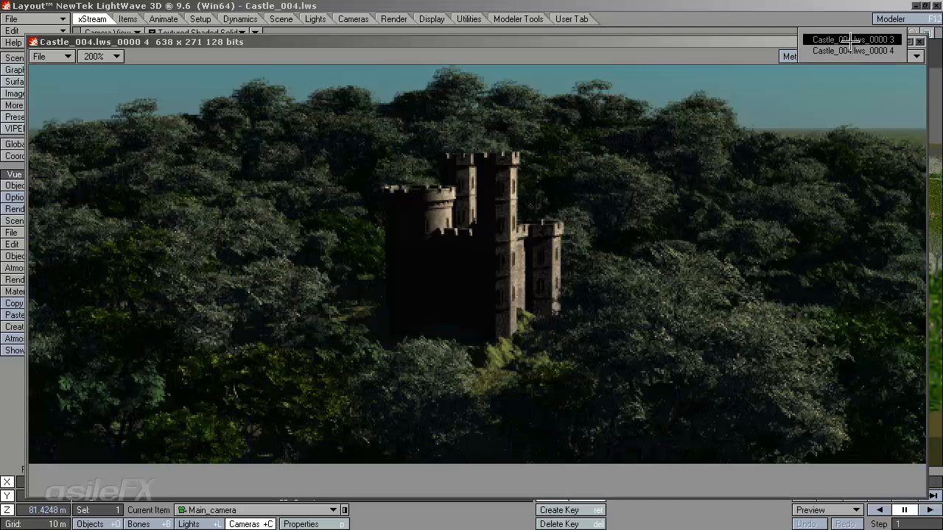
click(851, 39)
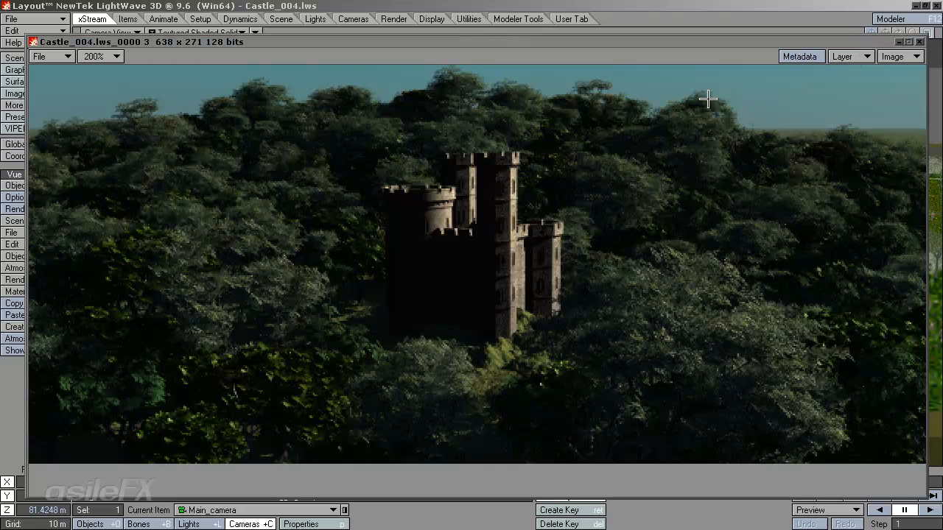
click(845, 59)
click(848, 58)
- Examine the metadata of renders 3 and 4 to compare their render times
click(799, 57)
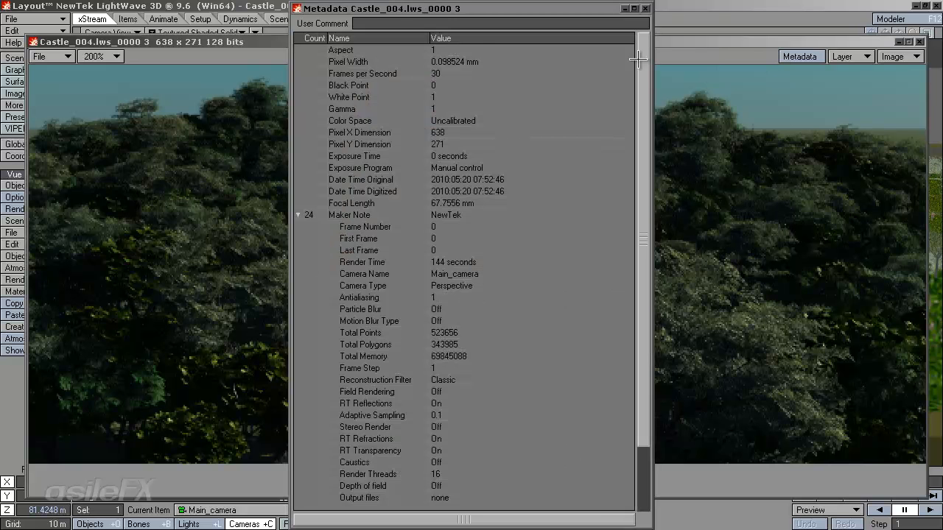
click(645, 8)
click(895, 56)
click(856, 65)
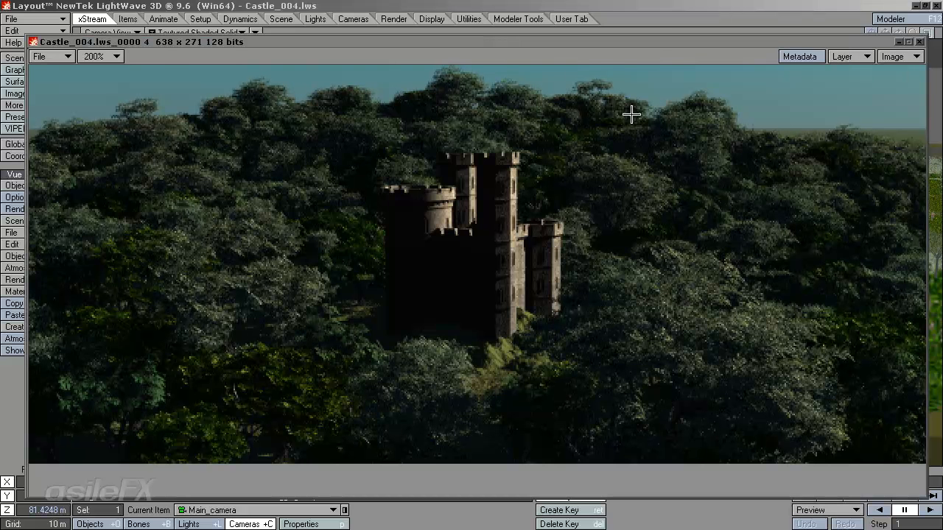
click(789, 55)
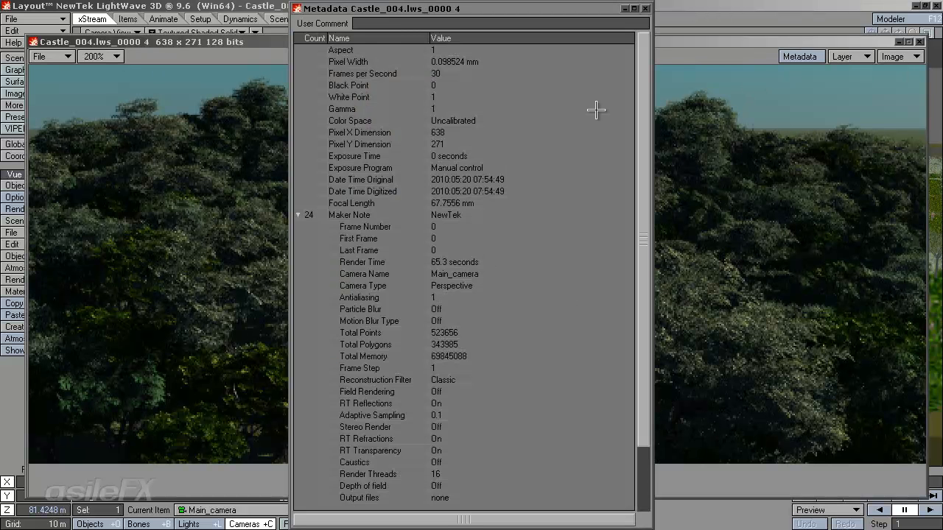
click(645, 8)
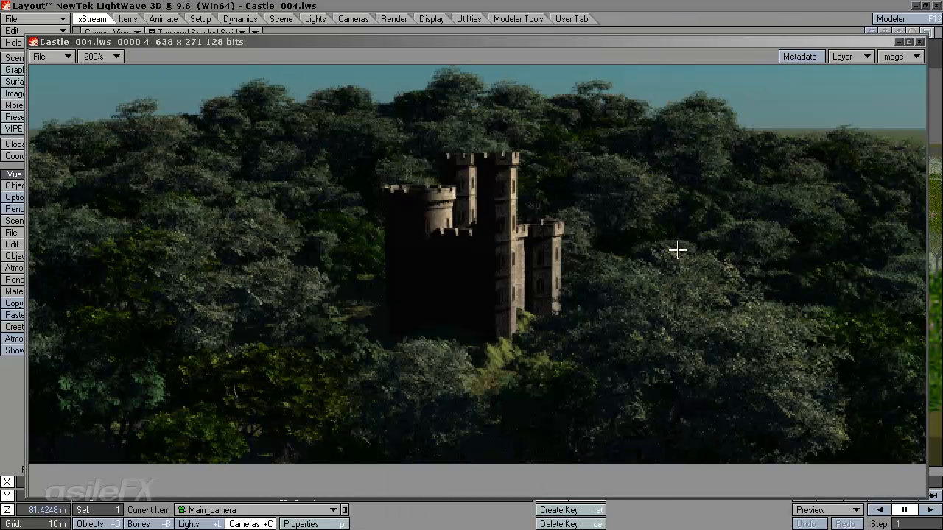
- View render 3 at 100% in a viewer window shrunk to the image and centred over the scene, and close the viewer
click(892, 56)
click(839, 41)
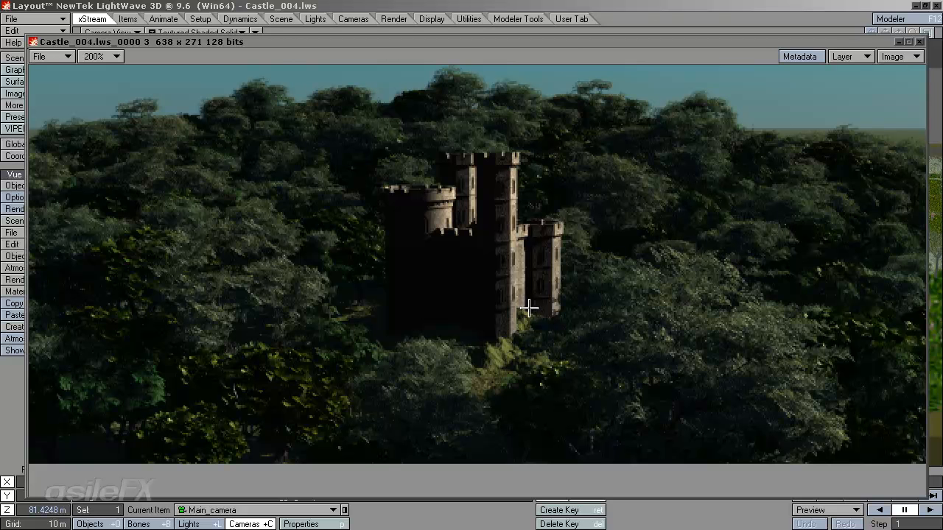
click(103, 56)
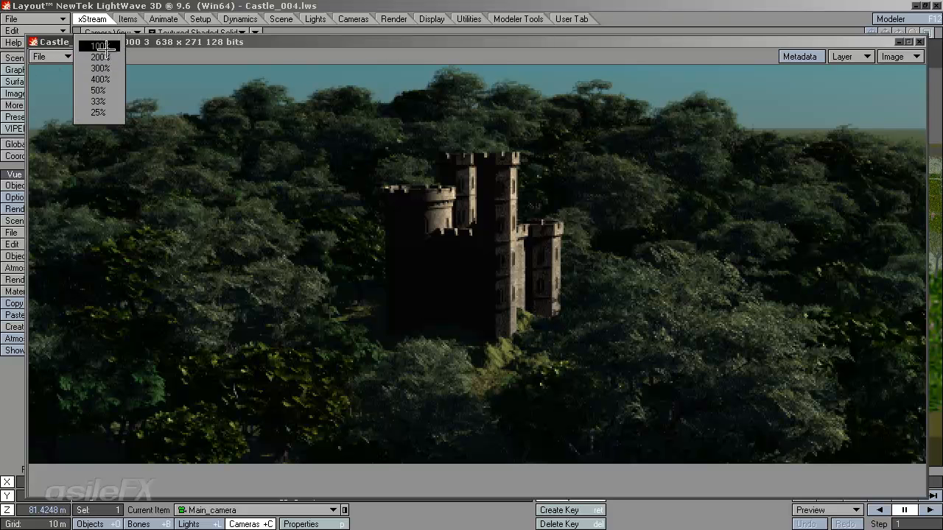
click(100, 46)
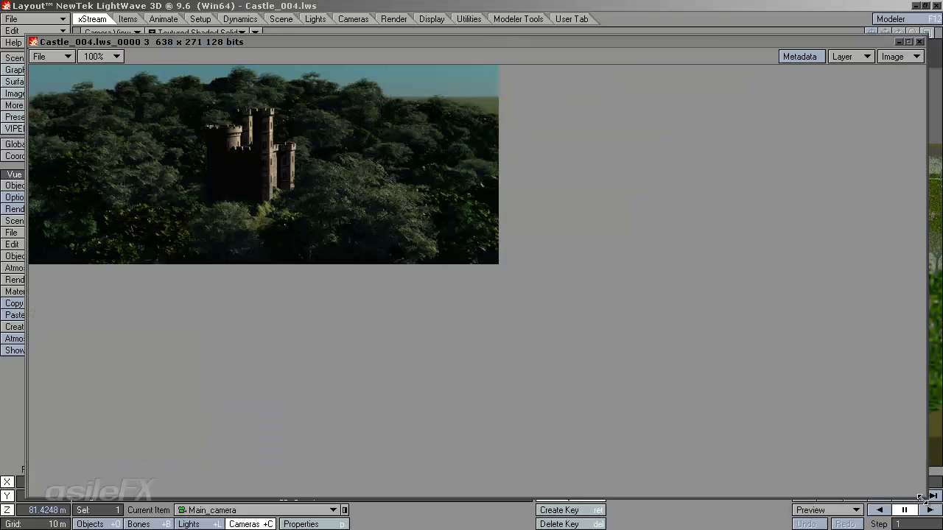
drag(920, 498, 501, 269)
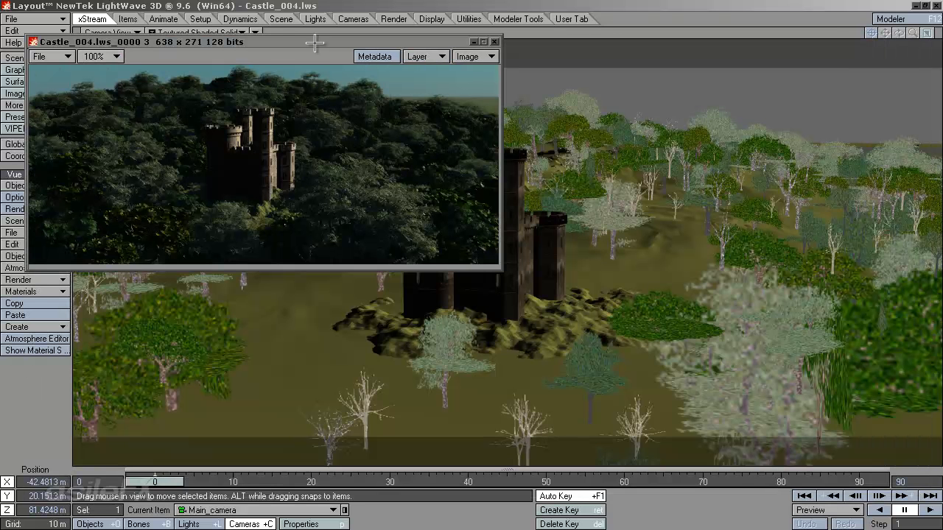
drag(315, 43, 522, 178)
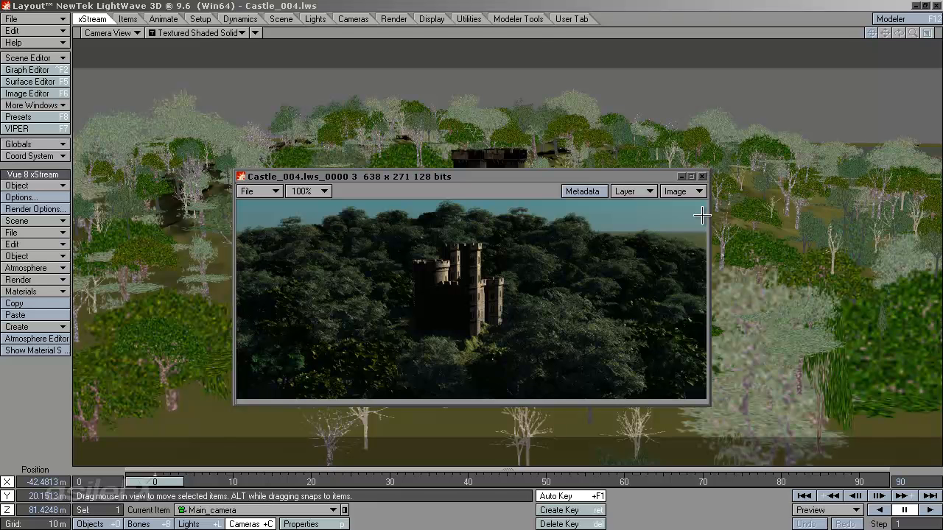
click(701, 176)
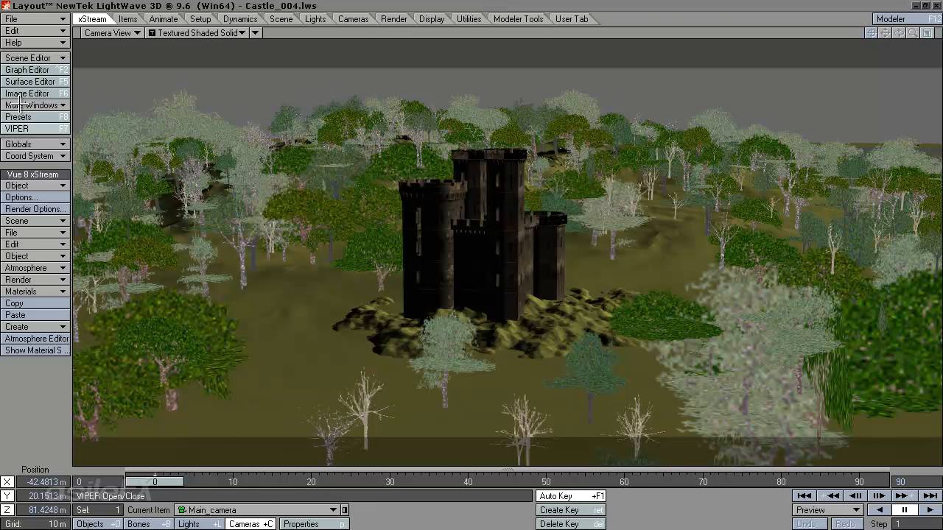
- Review the scene's surface list in the Surface Editor and close the editor
click(29, 81)
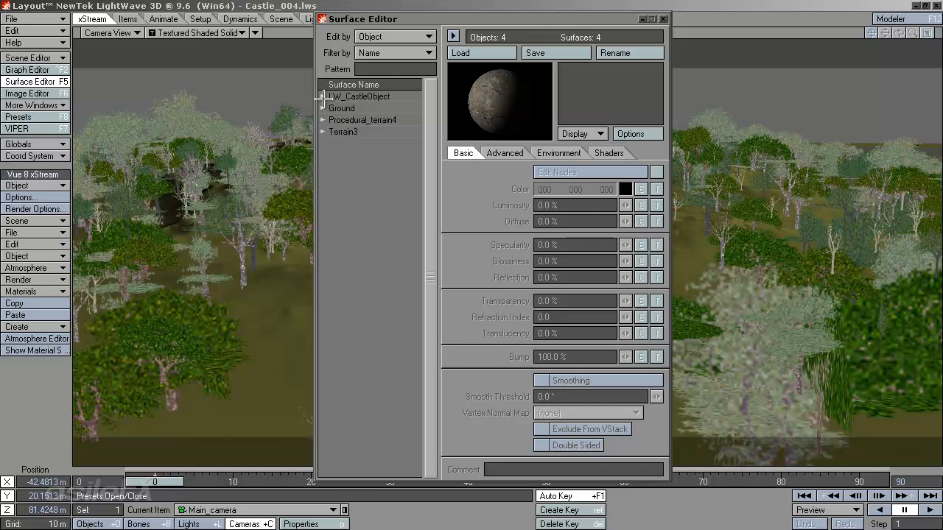
click(663, 18)
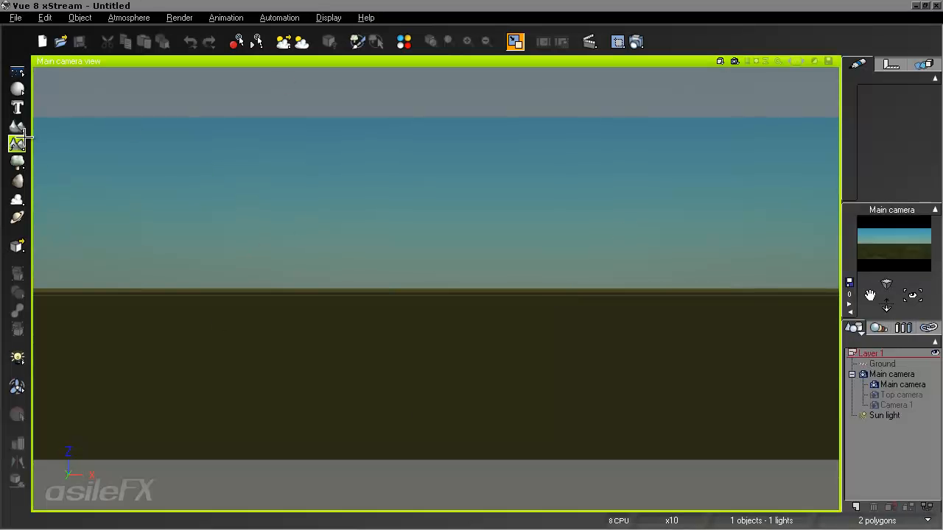
- Add a Rural Maple Tree from the Trees plant collection to the scene
click(18, 162)
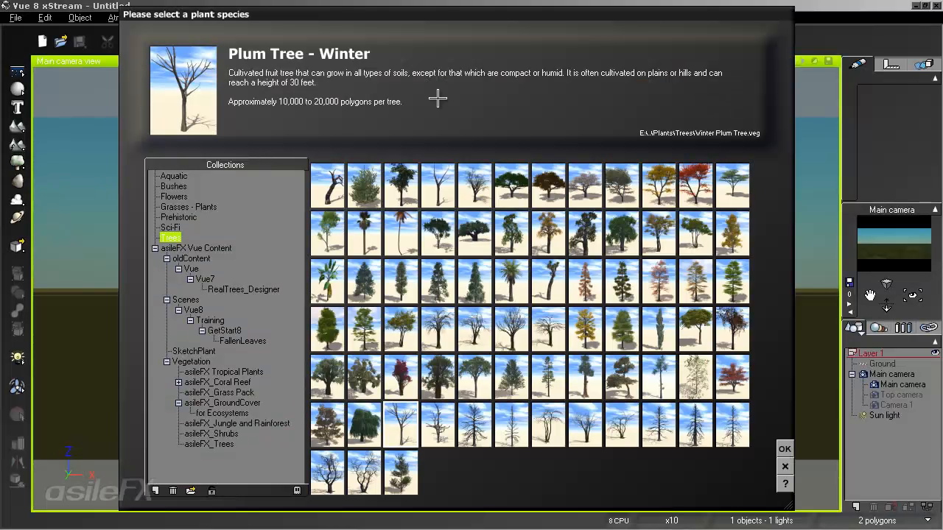
click(617, 201)
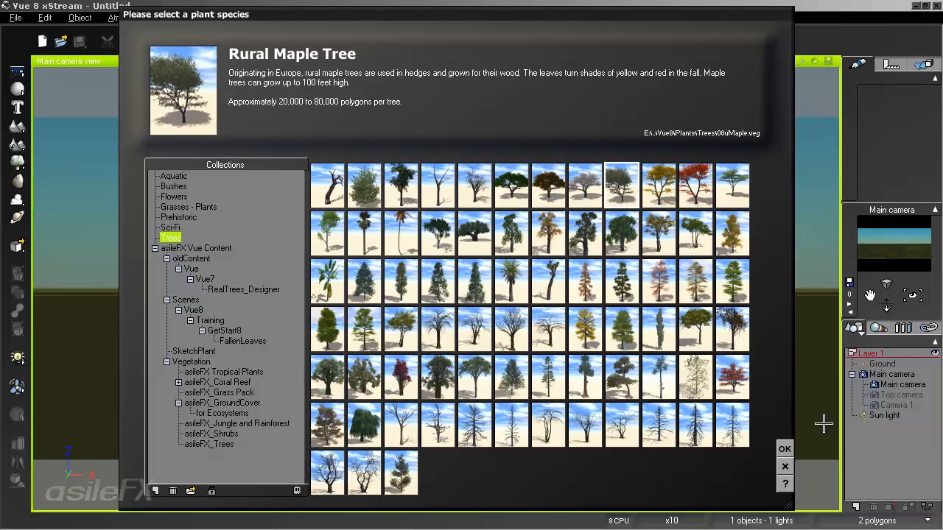
click(785, 449)
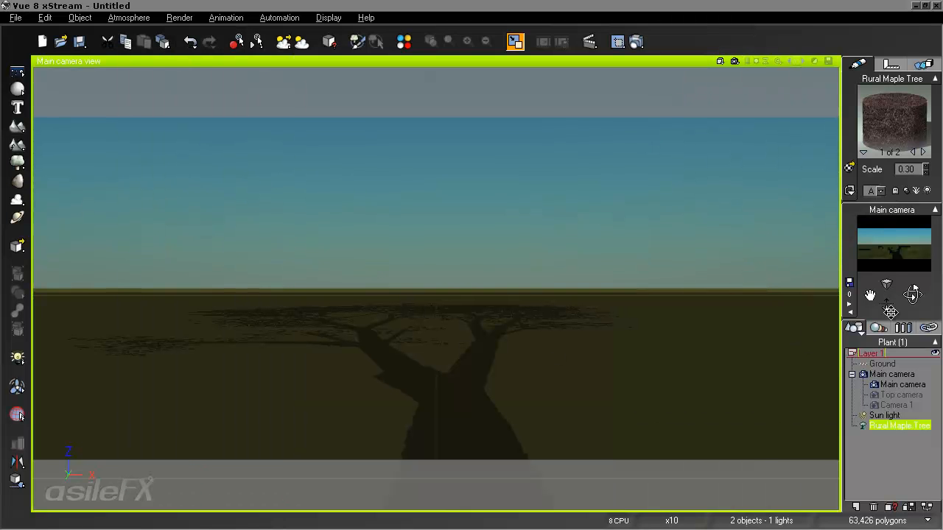
- Open the maple tree's Maple Leaf material in the Advanced Material Editor
drag(886, 304, 455, 162)
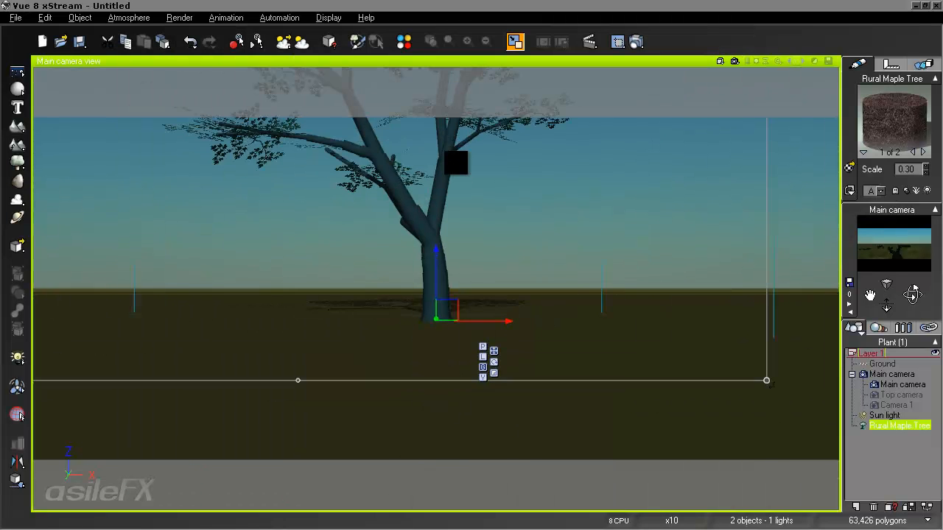
drag(870, 293, 446, 153)
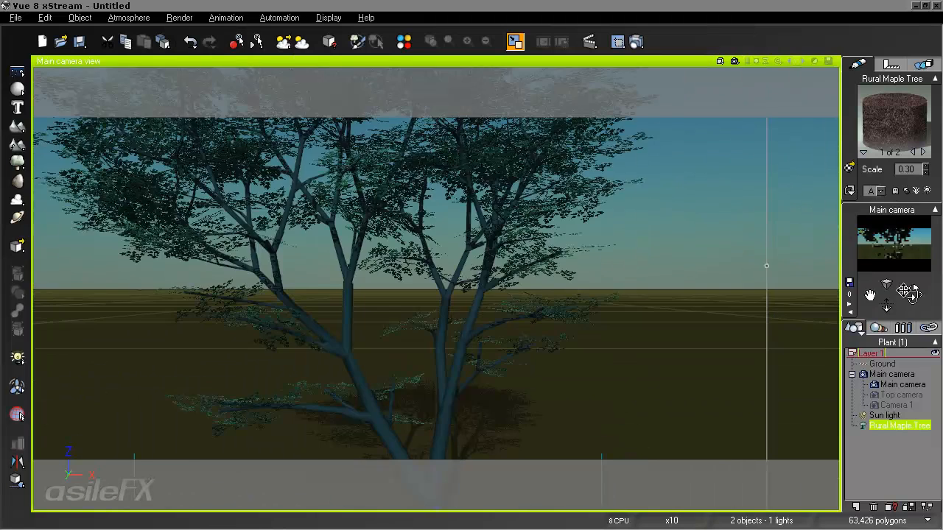
drag(912, 294, 470, 156)
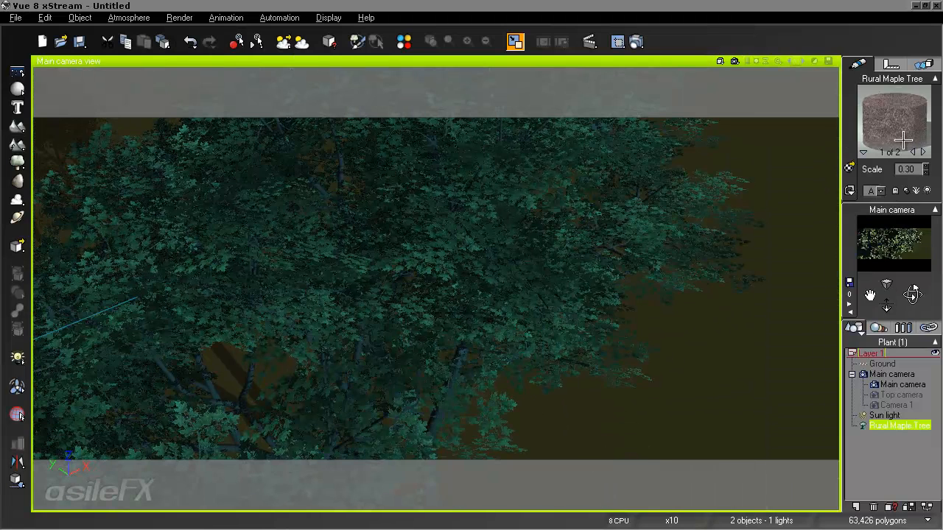
right_click(892, 121)
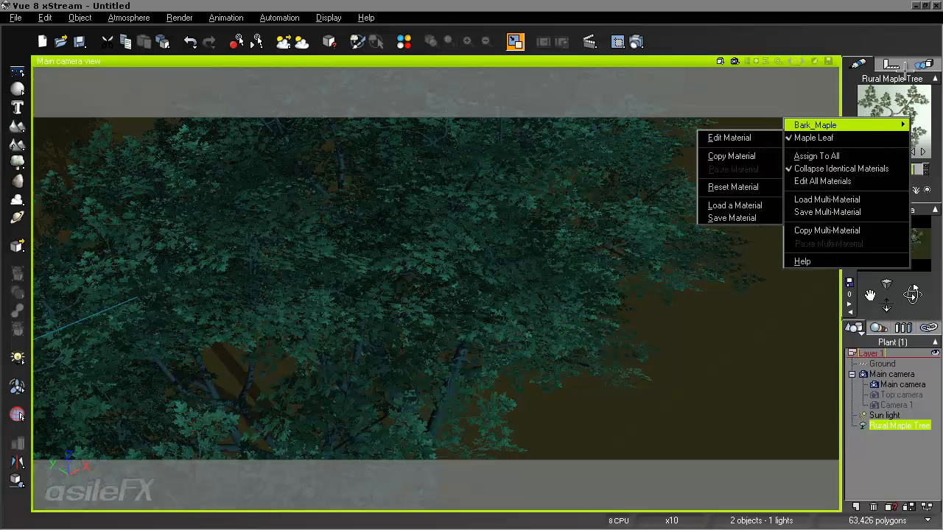
click(884, 125)
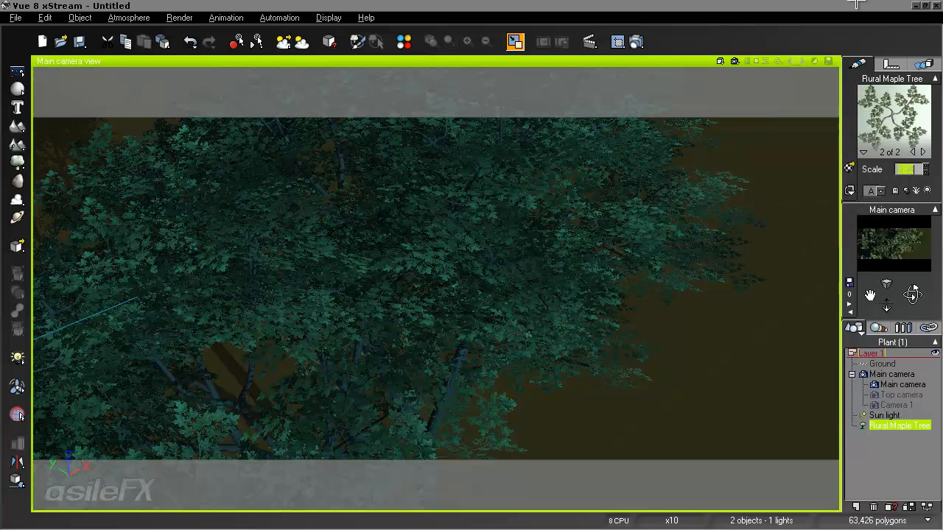
right_click(892, 118)
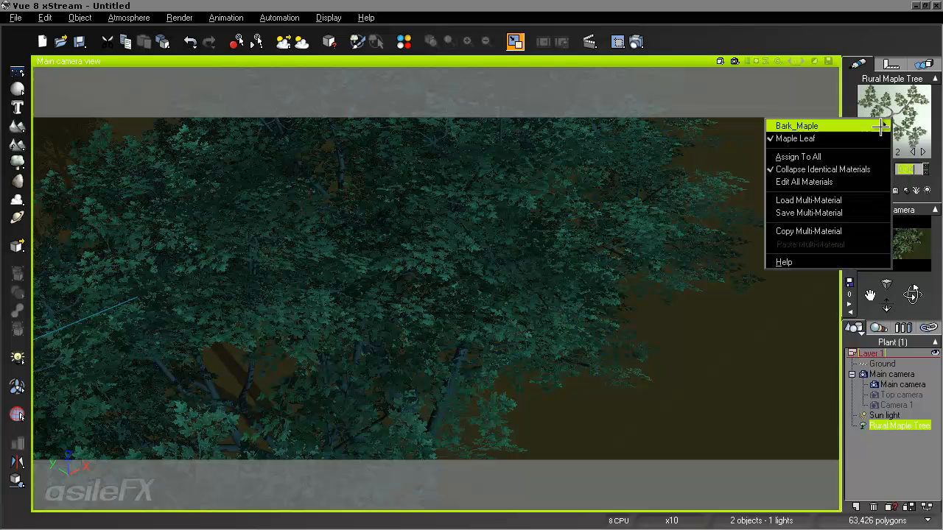
mouse_move(827, 138)
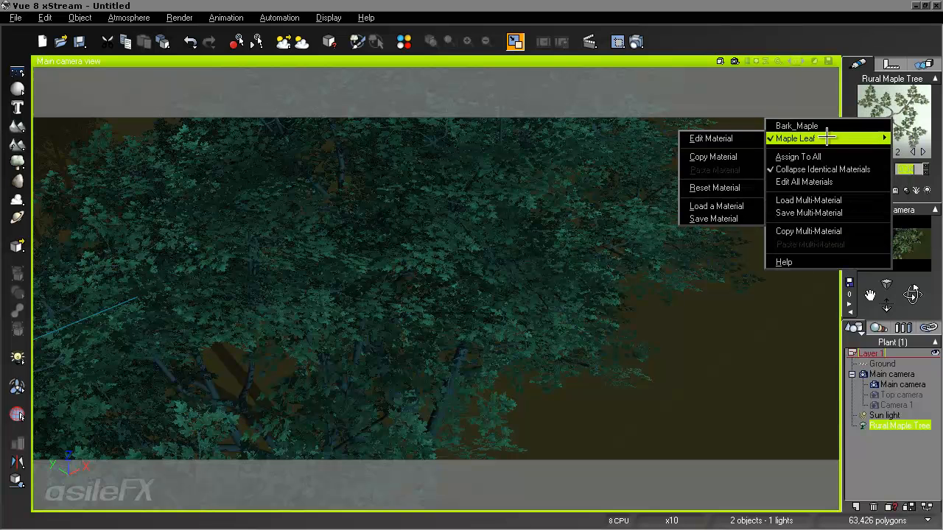
click(711, 139)
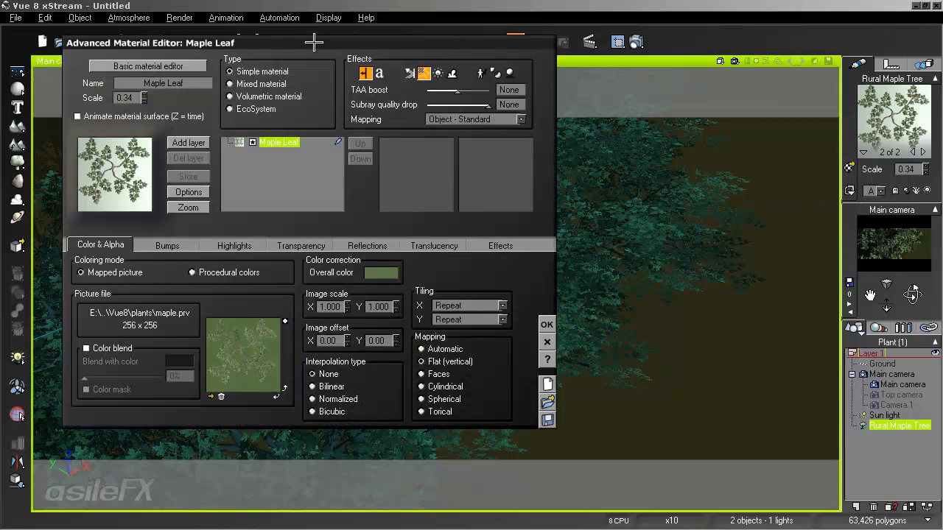
drag(313, 40, 386, 71)
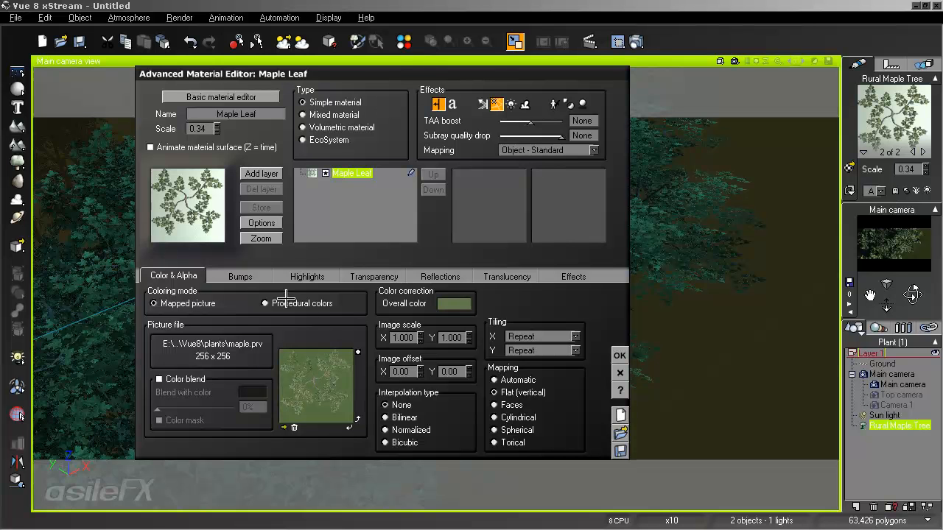
- Open the Maple Leaf bump production function and raise the transparency texture map node level with the Gradient node
click(240, 276)
right_click(190, 313)
click(212, 322)
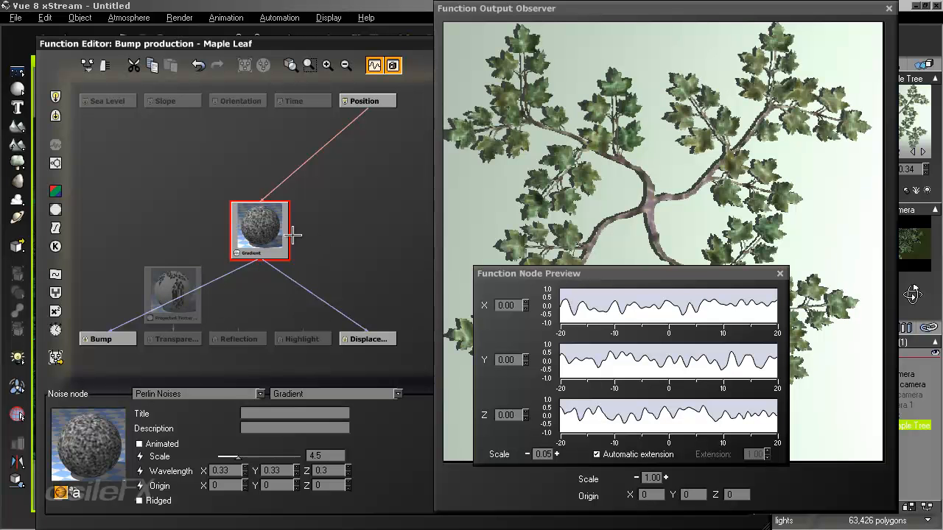
drag(346, 264, 379, 251)
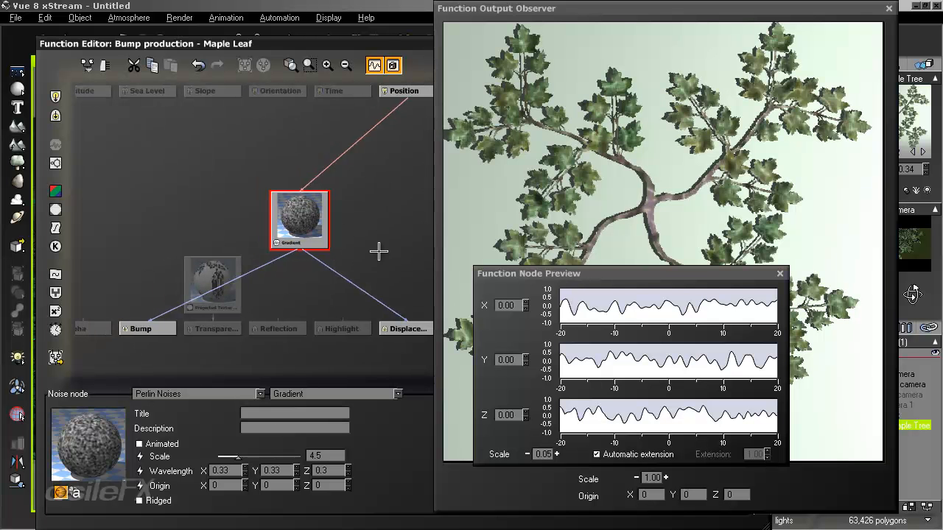
drag(305, 288, 379, 284)
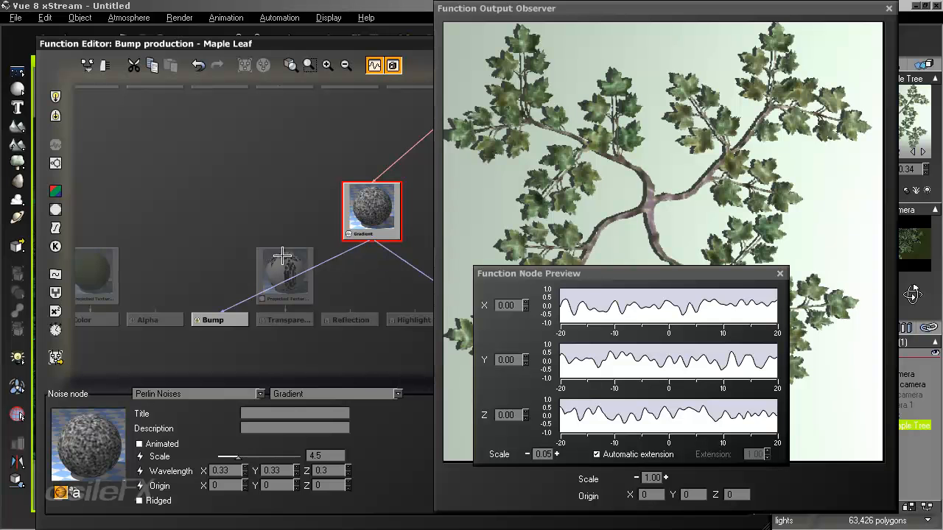
drag(287, 268, 289, 200)
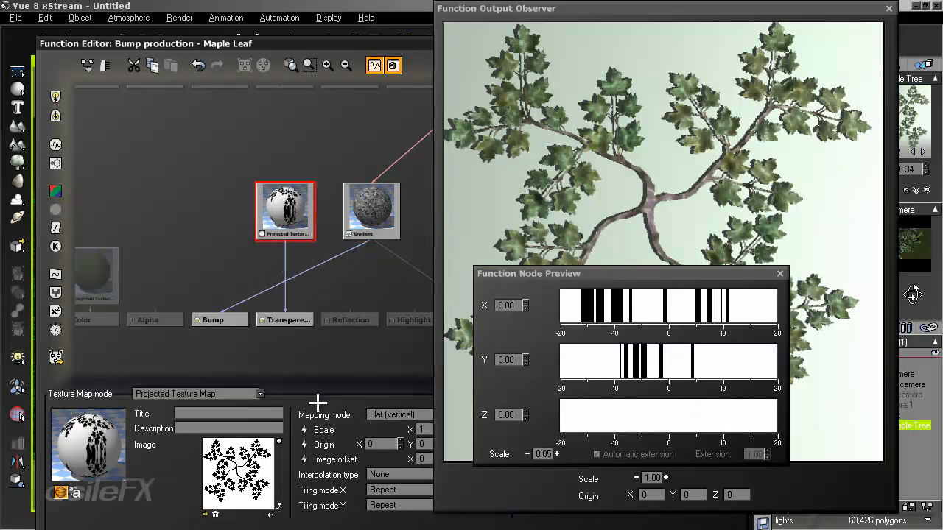
- Raise the Projected Texture Map node connected to Color level with the transparency texture map node
drag(331, 401, 332, 376)
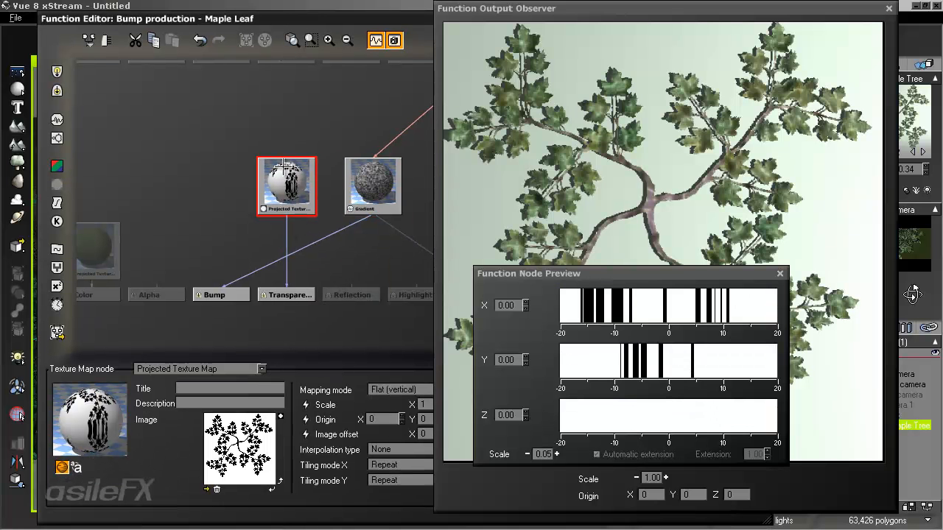
click(291, 296)
middle_drag(251, 309, 320, 311)
click(184, 259)
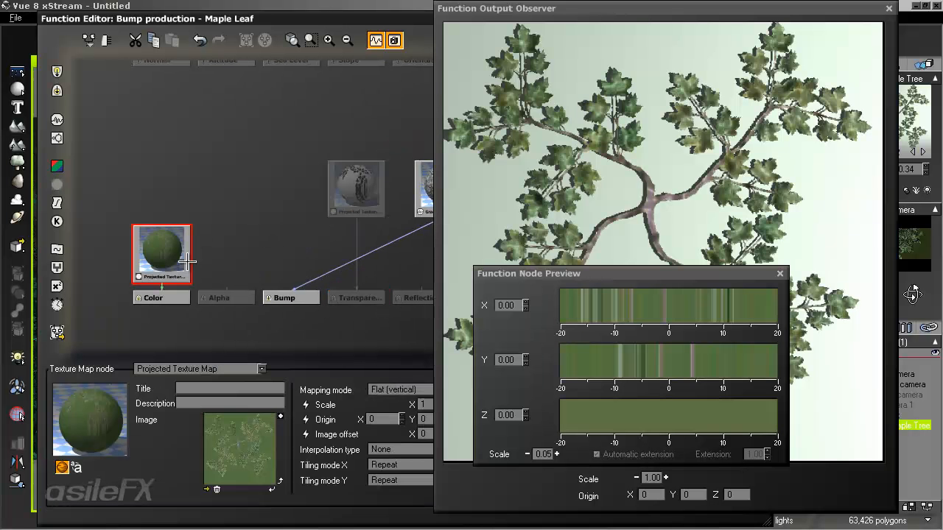
drag(166, 257, 168, 194)
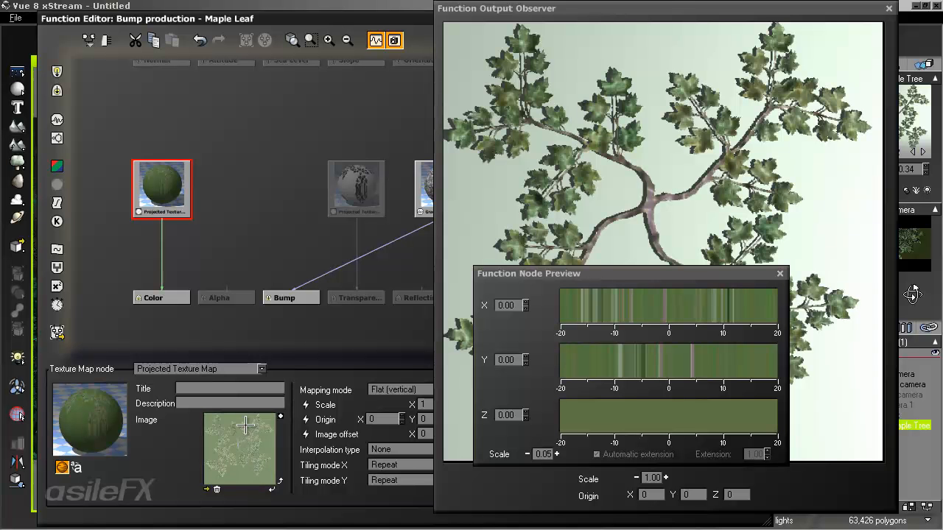
- Examine the images used by the transparency and color texture map nodes, and close the Function Editor
click(361, 189)
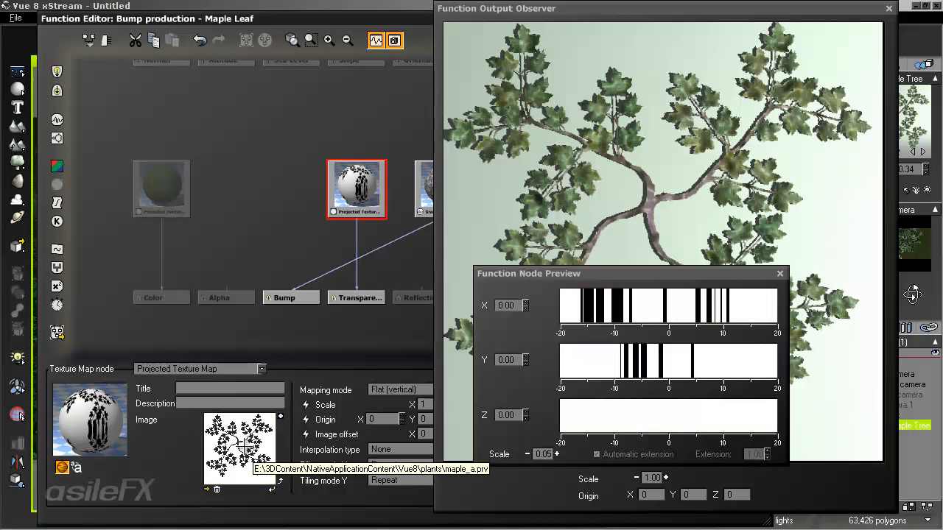
click(177, 190)
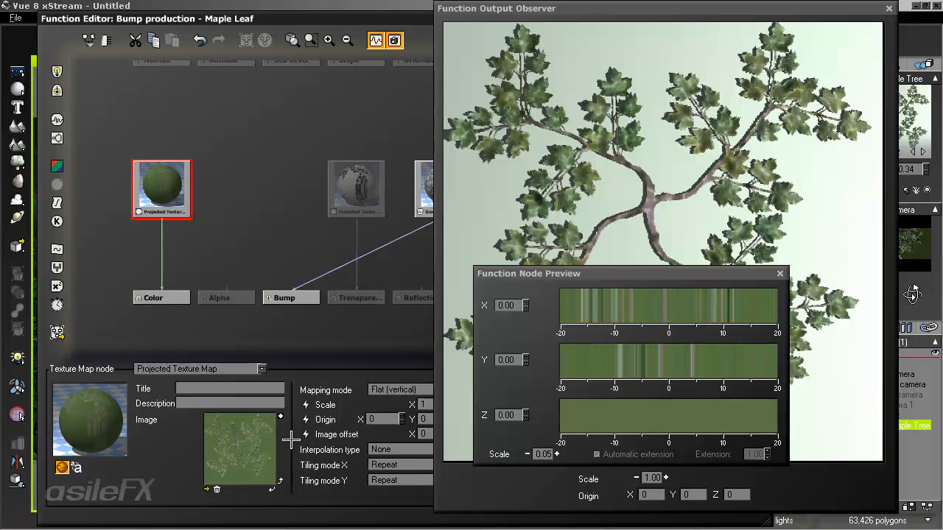
drag(415, 490, 141, 468)
drag(307, 437, 94, 453)
click(270, 395)
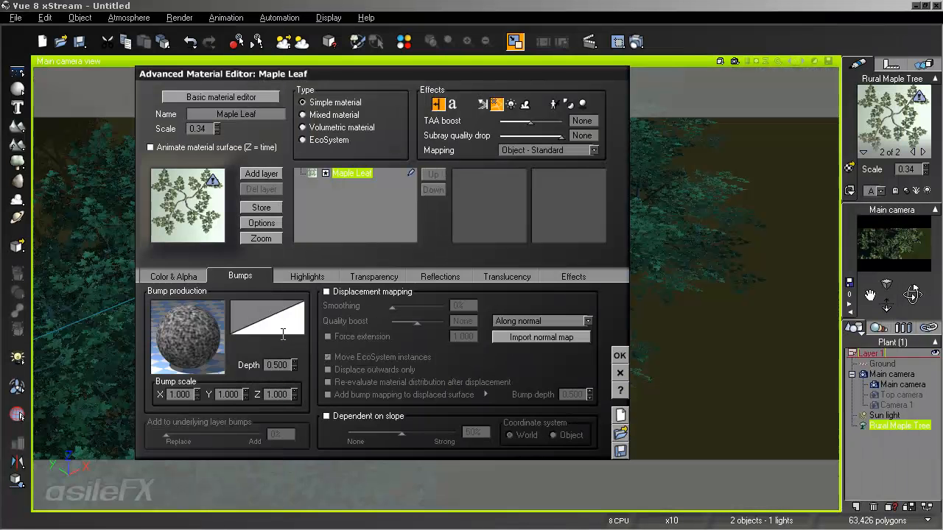
- Review the Maple Leaf color and transparency settings, and open the transparency production function with its Projected Texture Map node selected
click(190, 275)
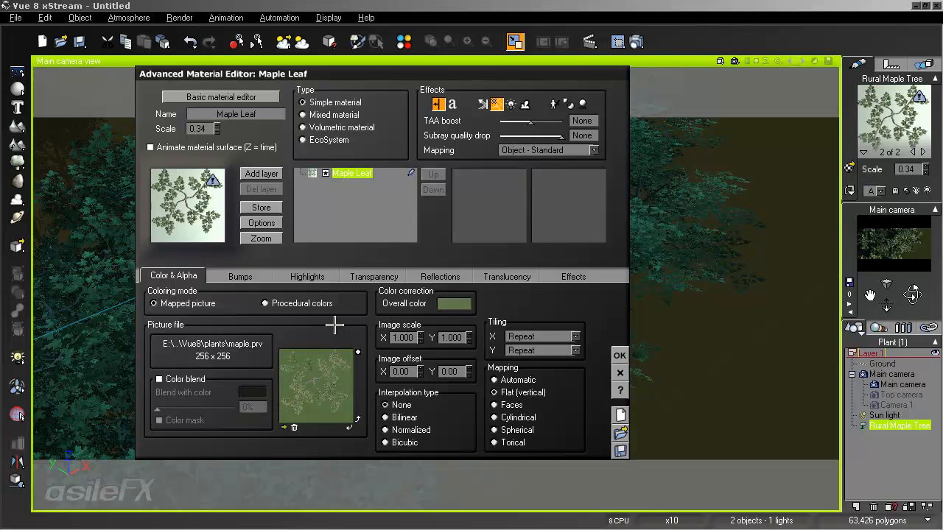
click(384, 275)
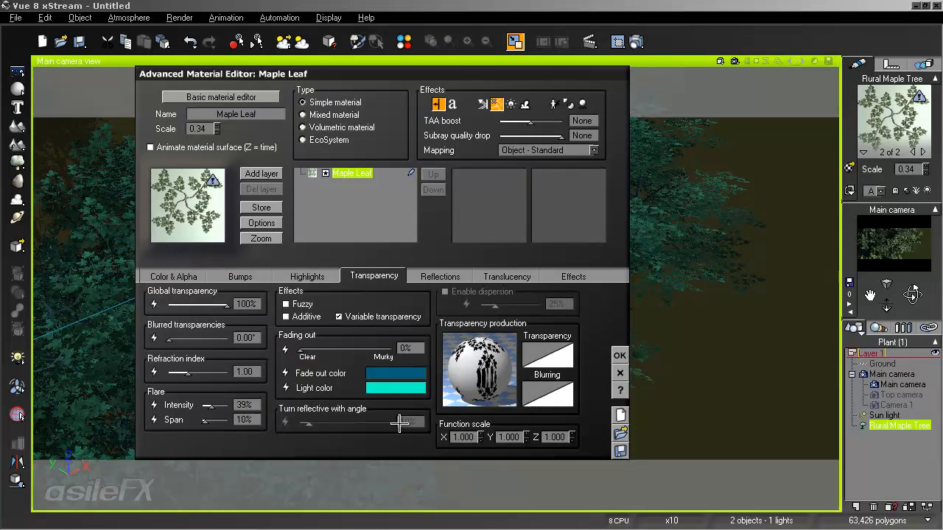
right_click(560, 351)
click(582, 354)
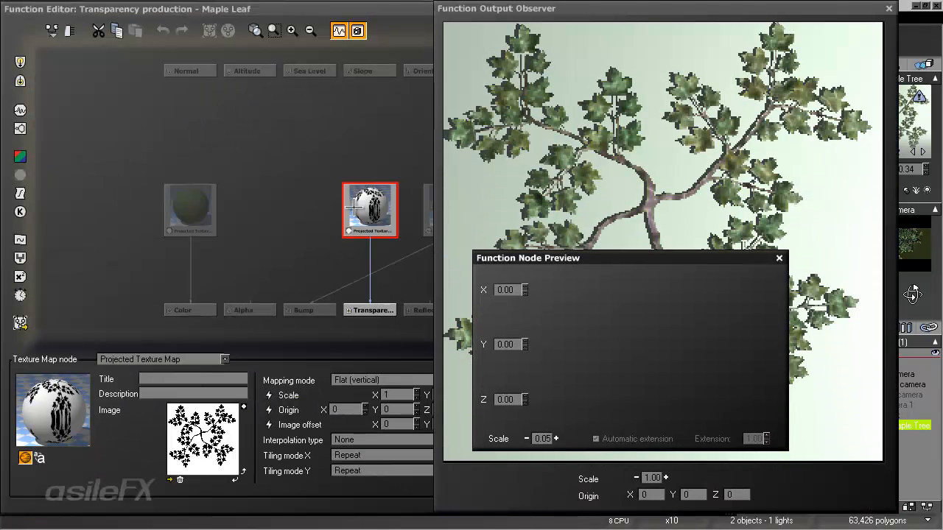
click(346, 234)
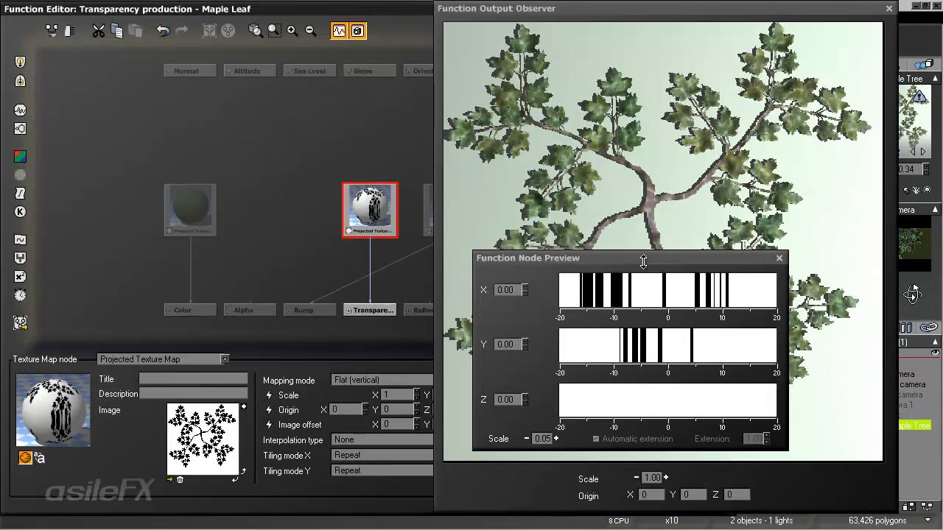
- Magnify the Function Node Preview graphs to a scale of 1.60 and shift the view along the X graph
drag(644, 257, 612, 249)
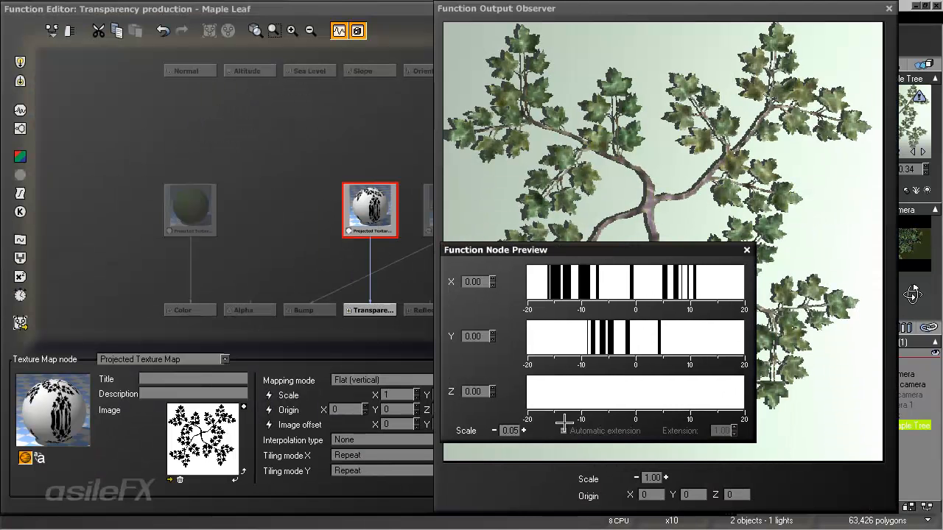
click(524, 432)
click(524, 432)
click(524, 431)
click(524, 432)
click(524, 432)
drag(576, 290, 675, 287)
drag(541, 283, 580, 302)
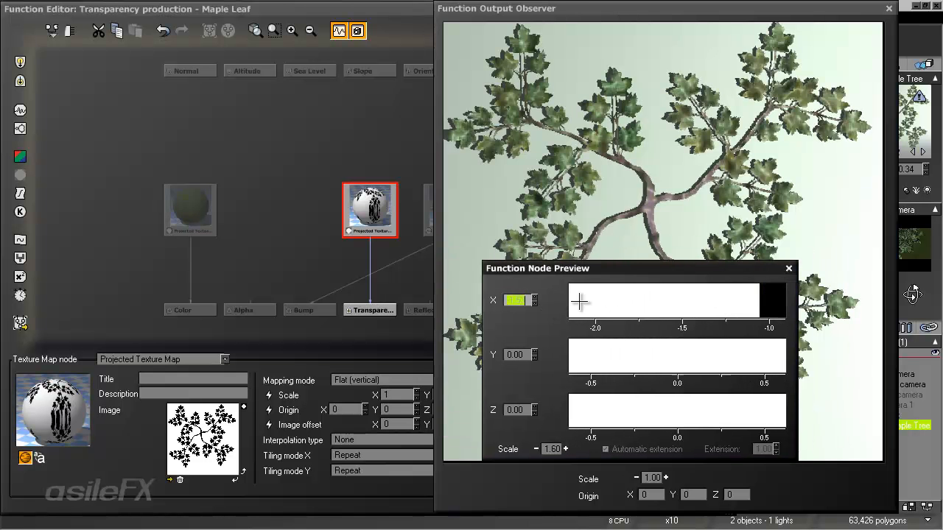
- Scan further along the X preview graph to -10.89 and reduce the preview scale to 0.10
drag(670, 304, 702, 303)
drag(592, 308, 738, 308)
drag(615, 310, 780, 316)
click(536, 449)
click(535, 448)
click(535, 449)
click(535, 448)
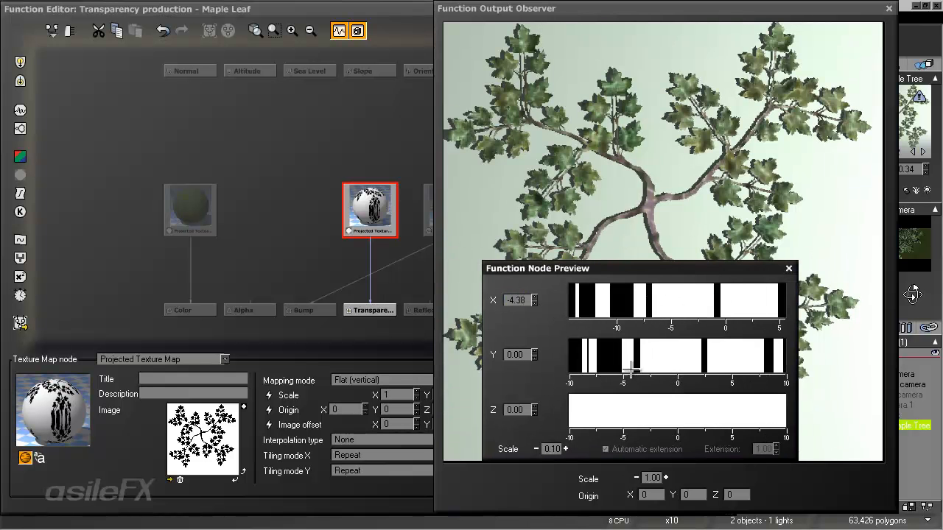
drag(604, 306, 669, 308)
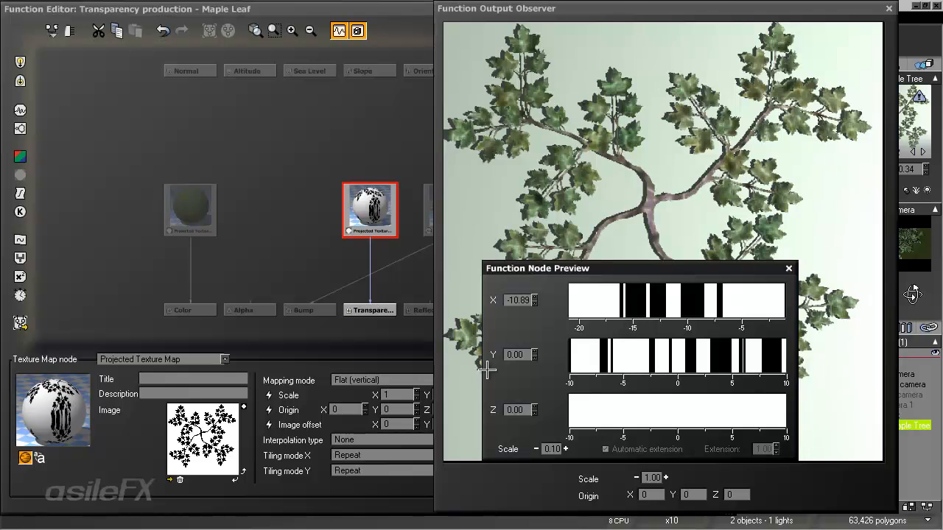
- Enlarge the node graph to examine the connection from Projected Texture Map to Transparency, and reselect the texture map node
drag(621, 268, 562, 292)
middle_drag(361, 268, 246, 266)
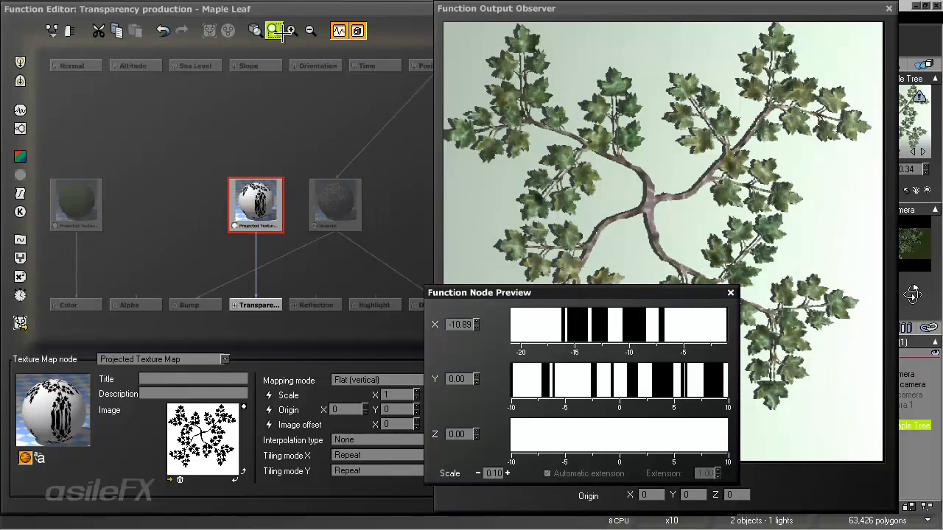
click(292, 31)
click(292, 31)
click(293, 31)
middle_drag(306, 172, 429, 169)
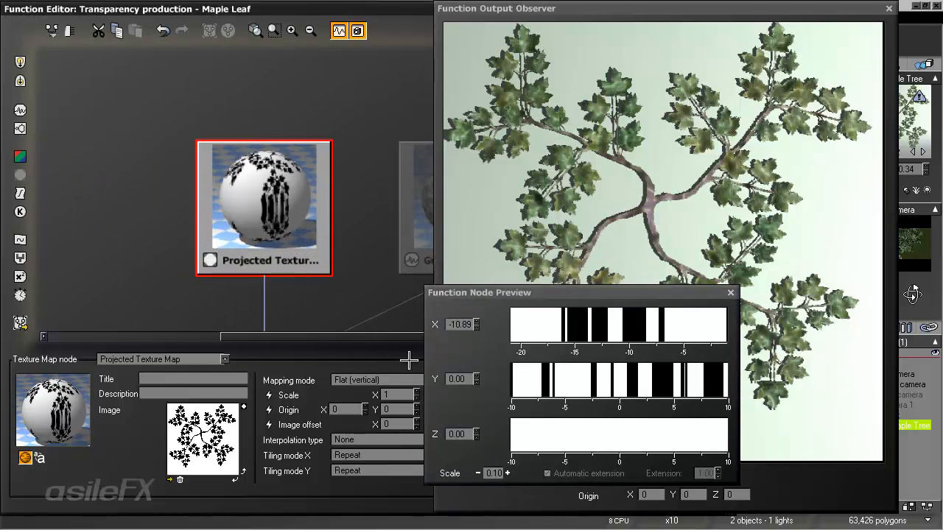
click(265, 308)
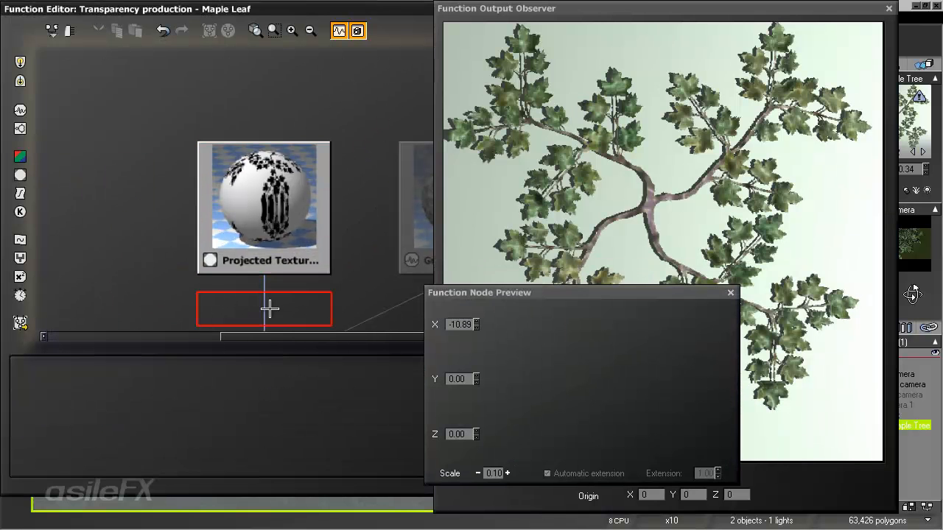
click(264, 309)
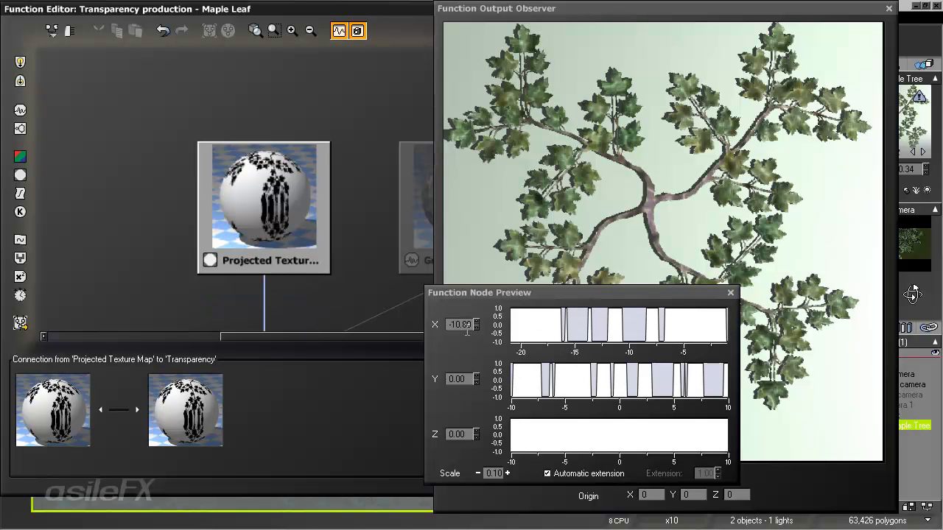
middle_drag(276, 257, 254, 166)
click(263, 161)
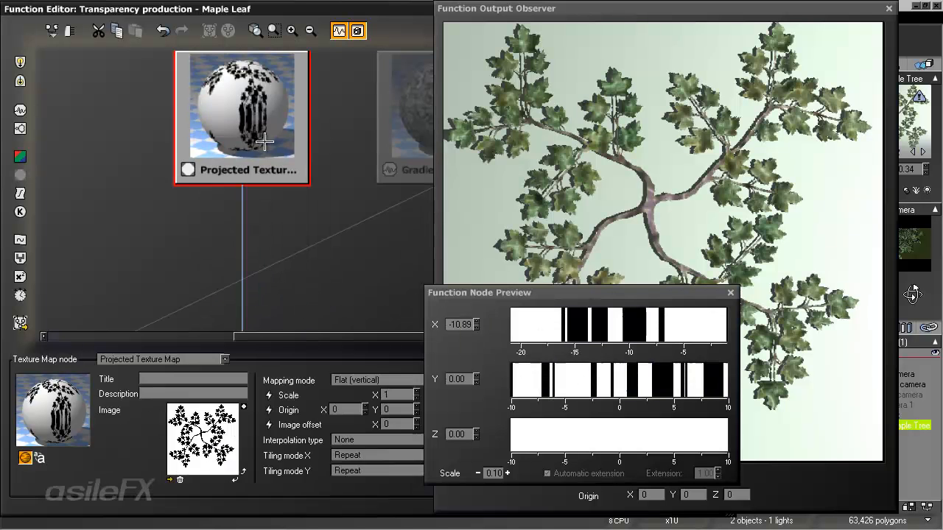
- Select the Projected Texture Map to Transparency connection and examine its preview graphs at scale 1.60, shifting X to -11.79 and Y to -0.60
click(242, 234)
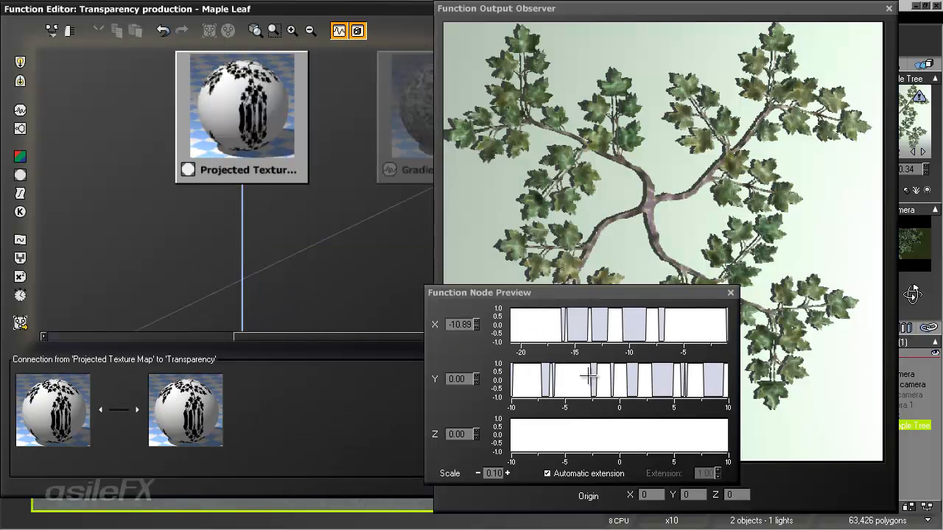
click(507, 474)
click(507, 473)
click(508, 473)
click(508, 473)
drag(532, 333, 687, 333)
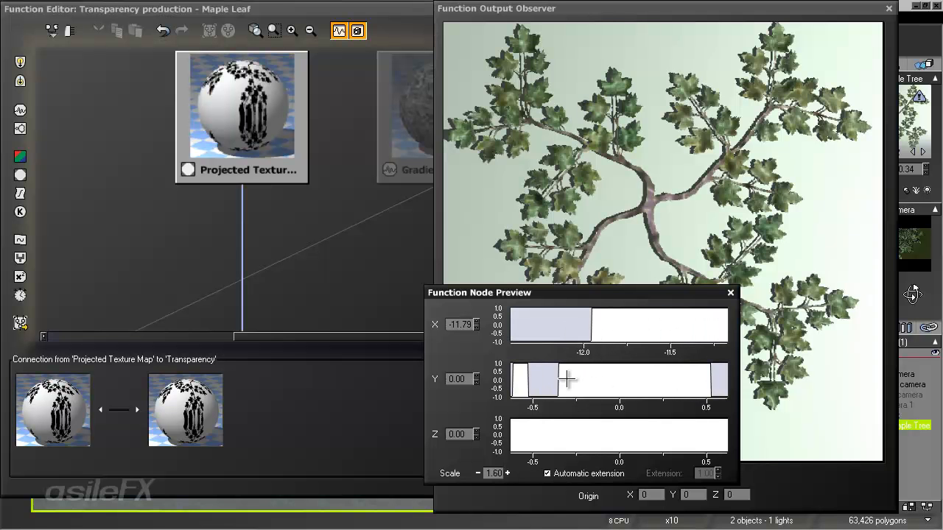
drag(567, 381, 671, 381)
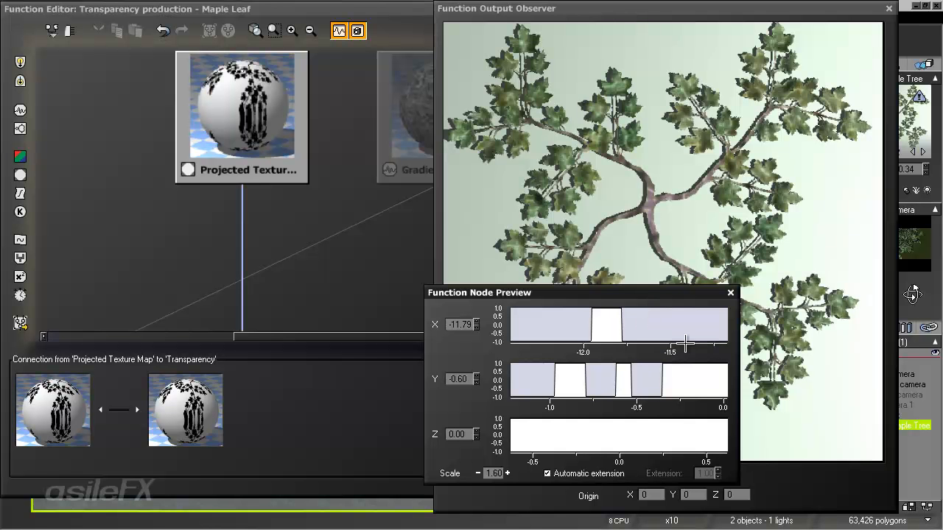
- Close the Function Node Preview and shrink the node graph until the material's output nodes are all in view
click(730, 293)
drag(311, 274, 390, 264)
click(310, 30)
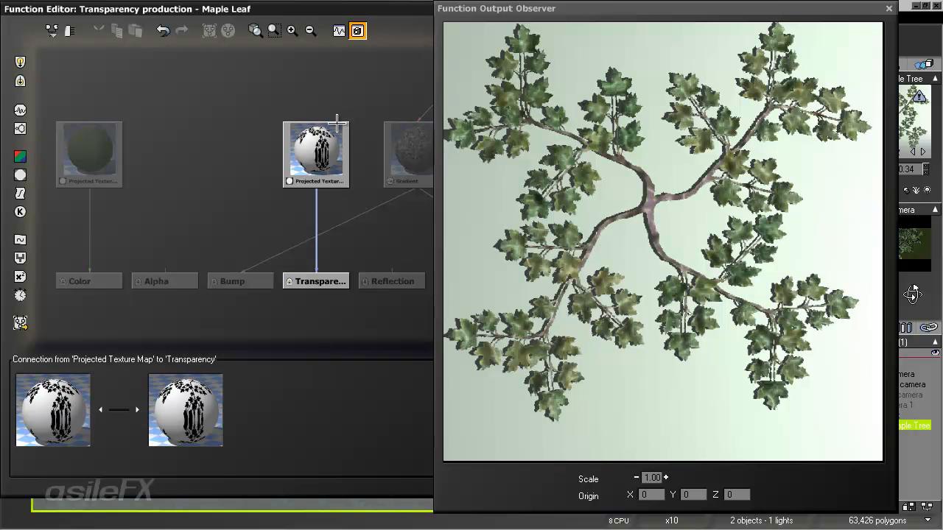
mouse_move(336, 121)
drag(322, 389, 343, 402)
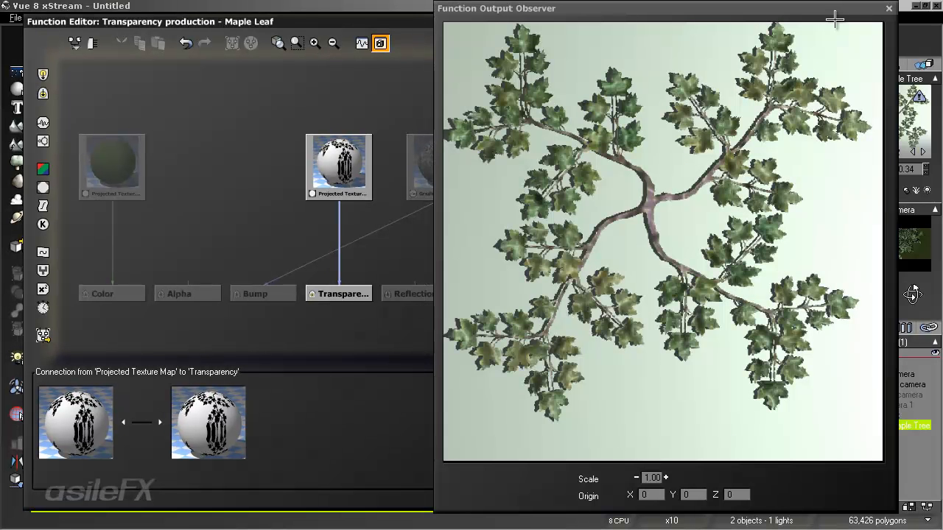
- List the plant's linked texture maps and check the file path and link options of the maple_a map
drag(820, 14, 689, 17)
click(928, 327)
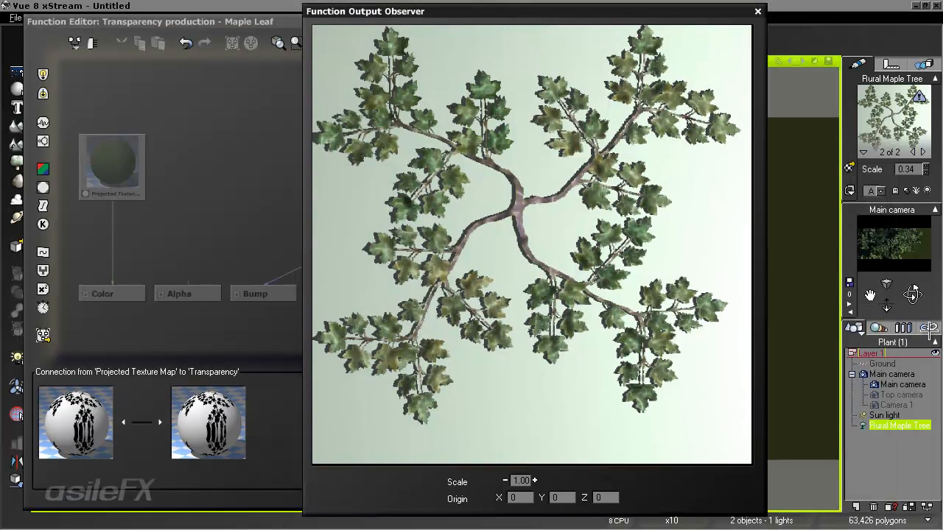
click(902, 397)
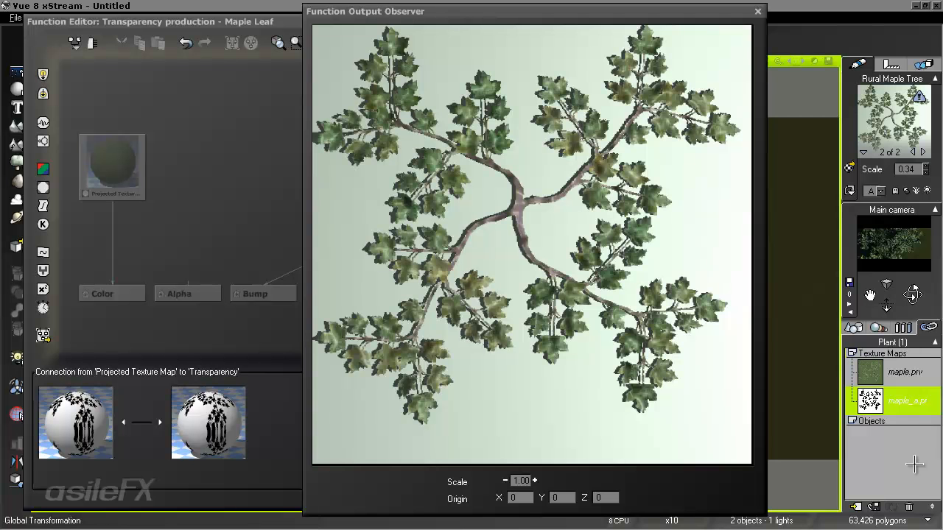
right_click(920, 402)
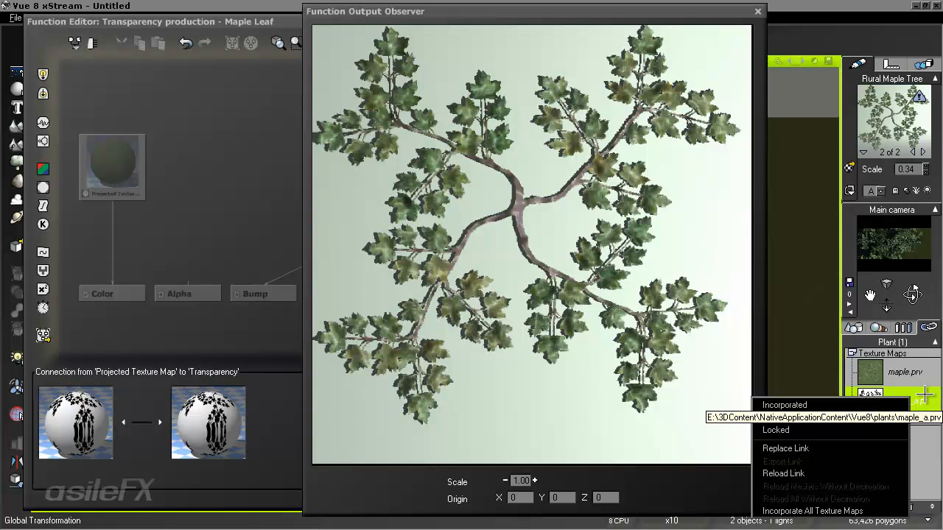
click(924, 395)
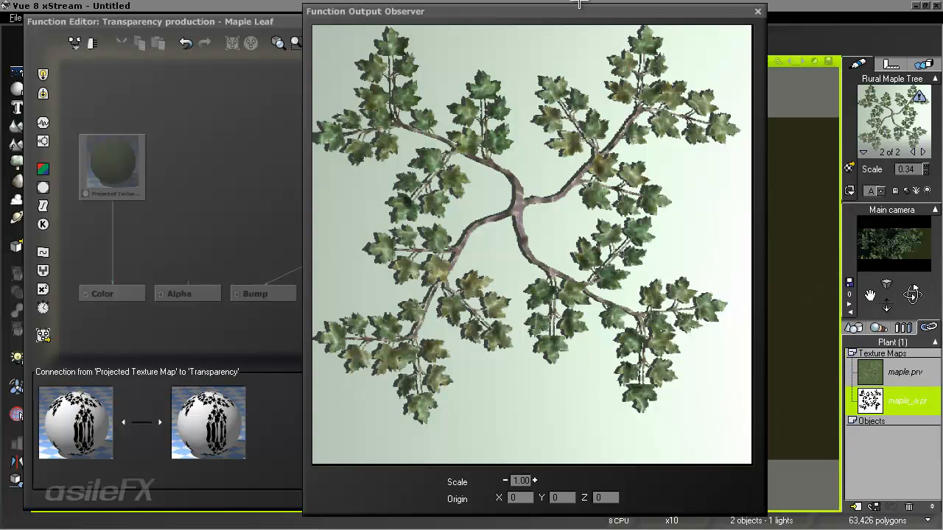
- Uncover the node graph, magnify the area around the transparency branch, and select its Projected Texture Map node
drag(523, 13, 606, 21)
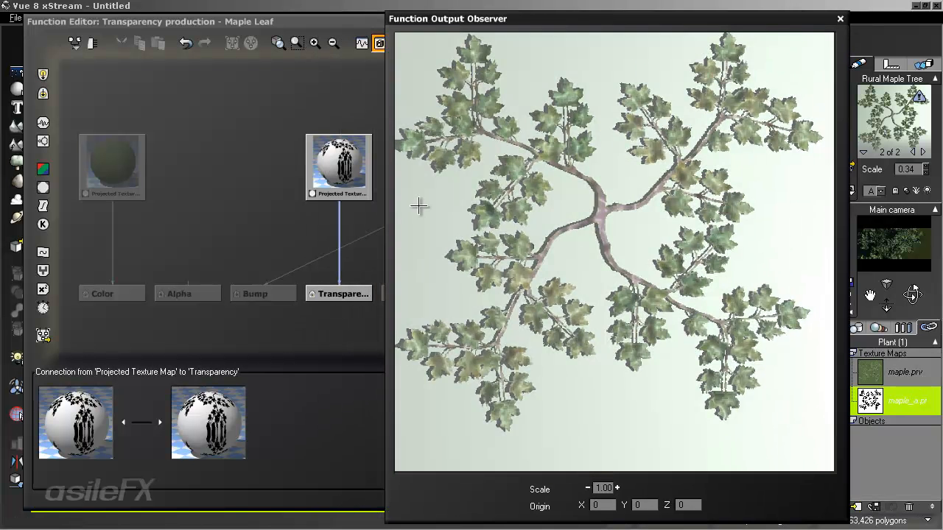
click(242, 157)
right_drag(263, 207, 143, 210)
click(315, 43)
right_drag(199, 163, 385, 180)
click(239, 178)
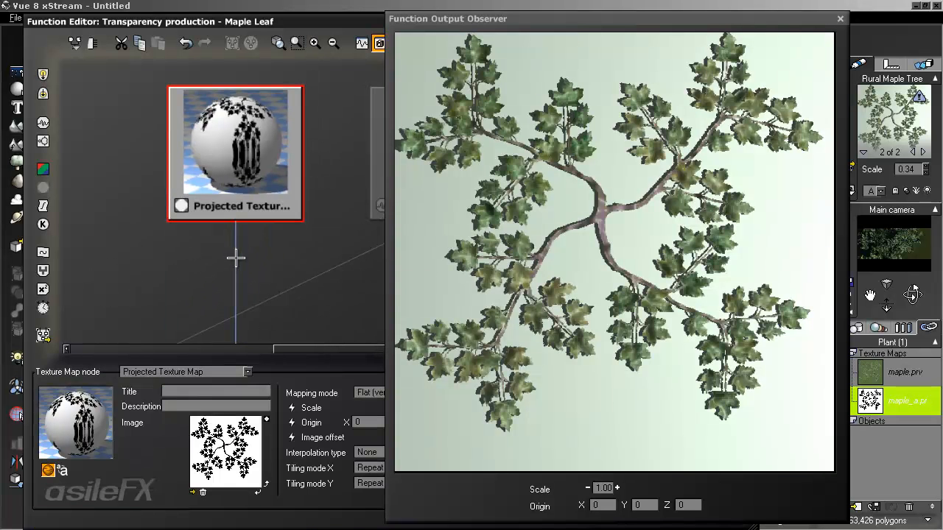
- Insert a Filter node on the connection from Projected Texture Map to Transparency
click(236, 258)
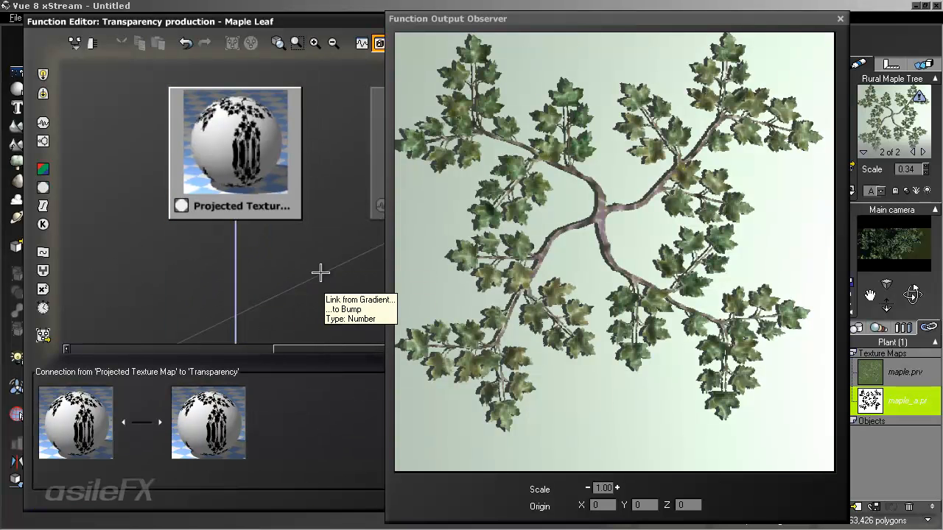
right_drag(319, 272, 330, 218)
click(42, 207)
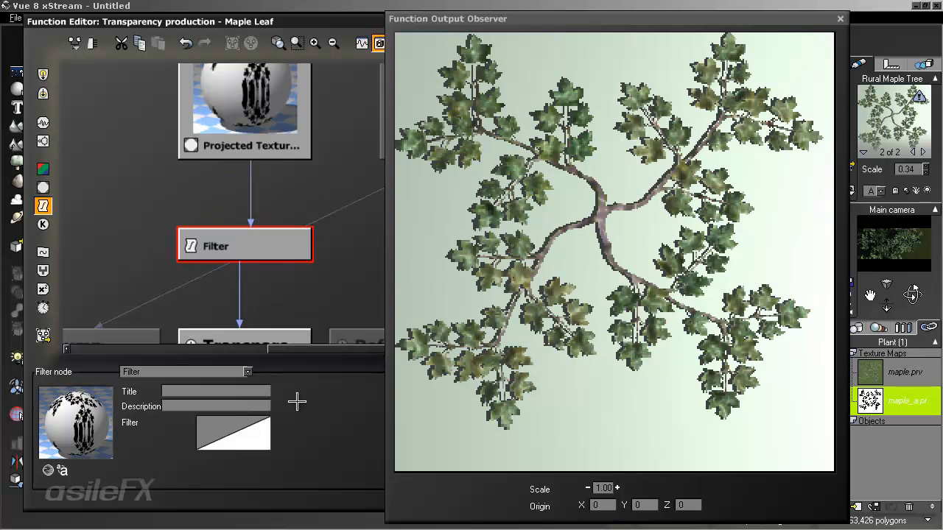
- Check the filter curve's editing options and delete the Filter node from the transparency connection
right_click(232, 428)
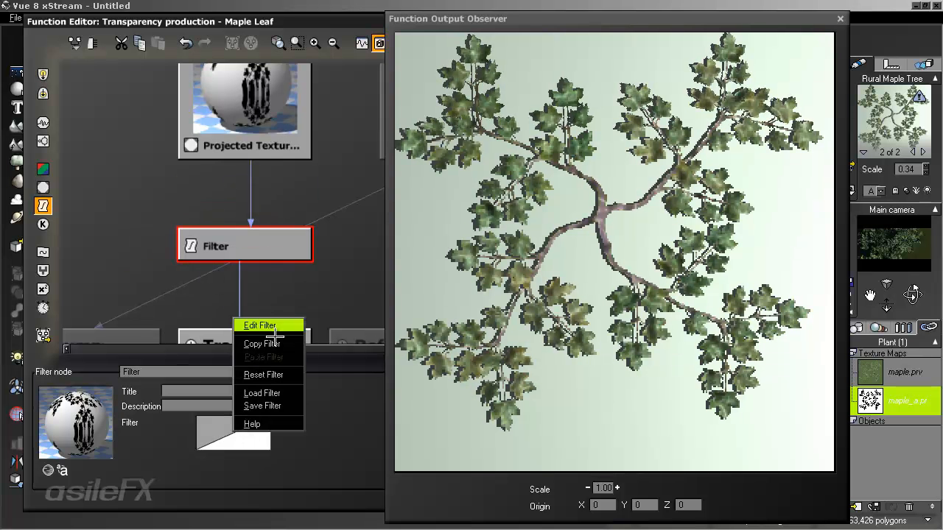
click(311, 189)
click(298, 195)
click(272, 257)
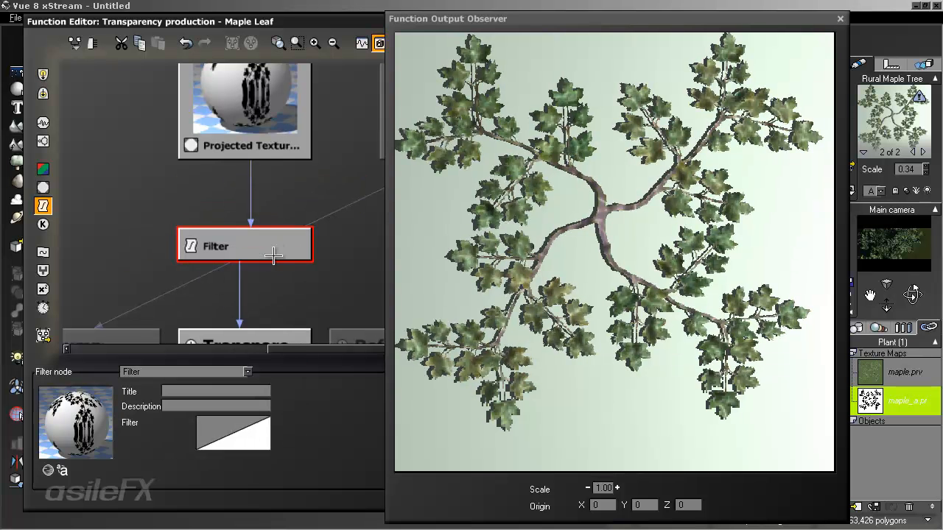
key(Delete)
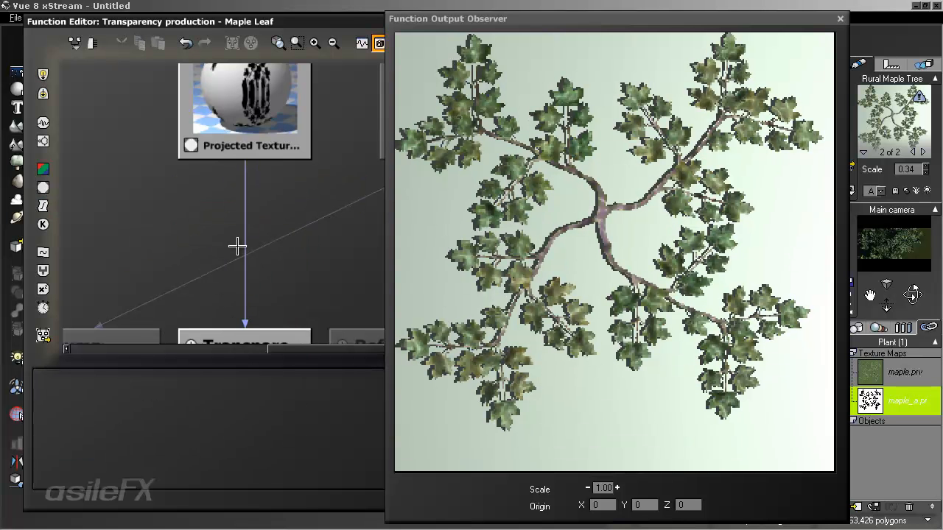
- Add a new Filter node between Projected Texture Map and Transparency
right_drag(278, 299, 274, 254)
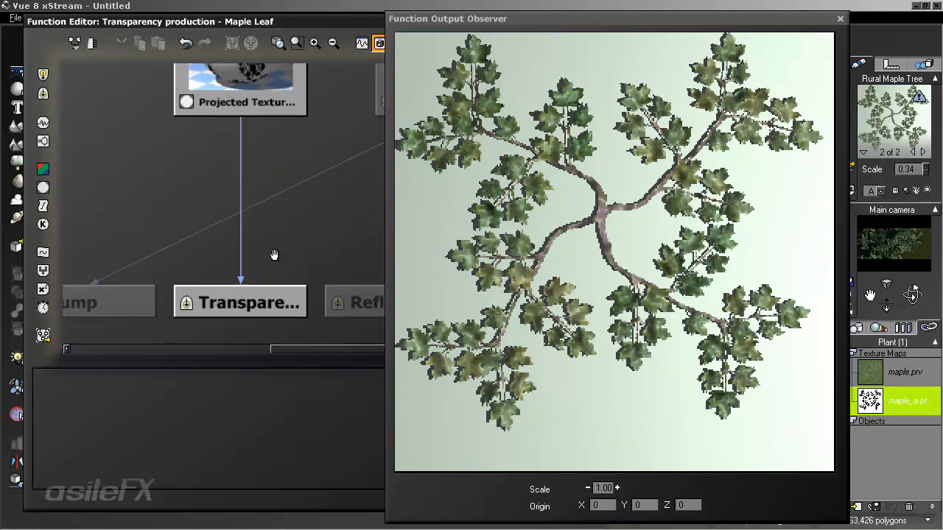
click(239, 177)
click(41, 207)
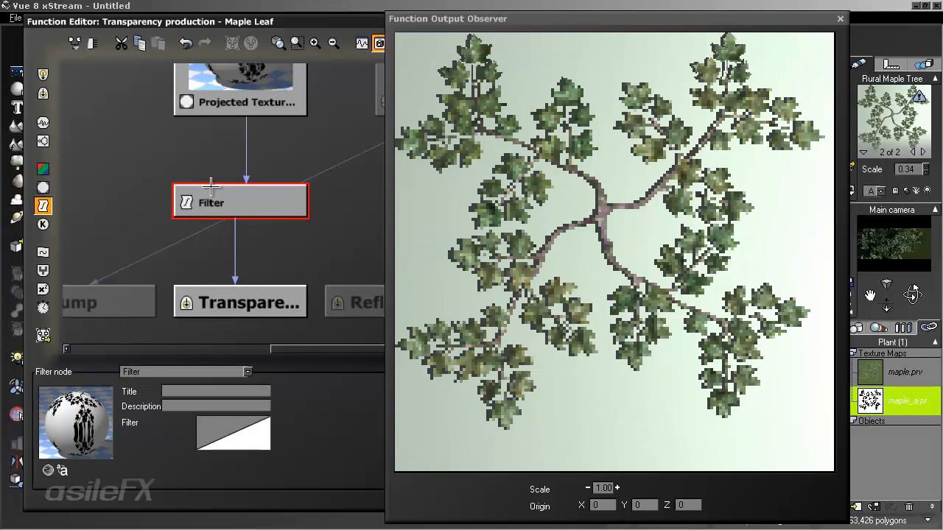
- Change the filter node's type to Map after trying Clip, and reconnect the Projected Texture Map output to it
click(233, 372)
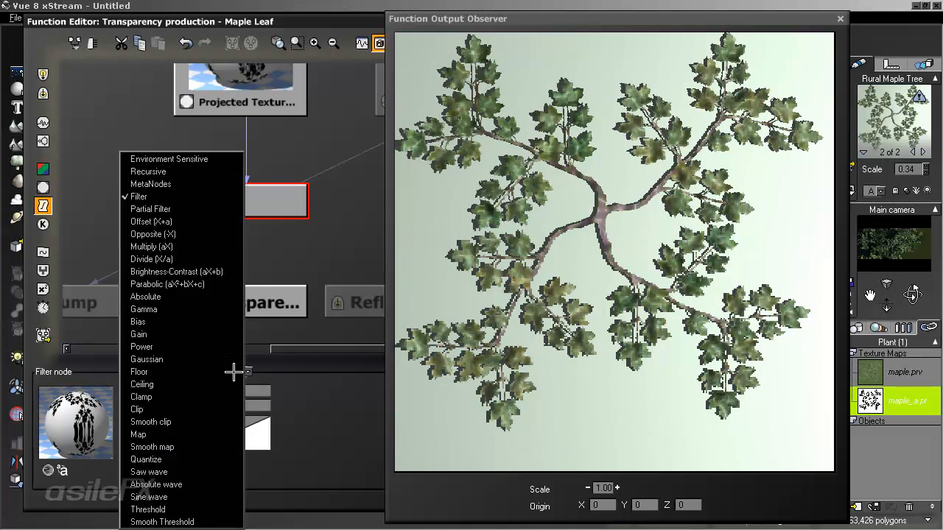
click(231, 406)
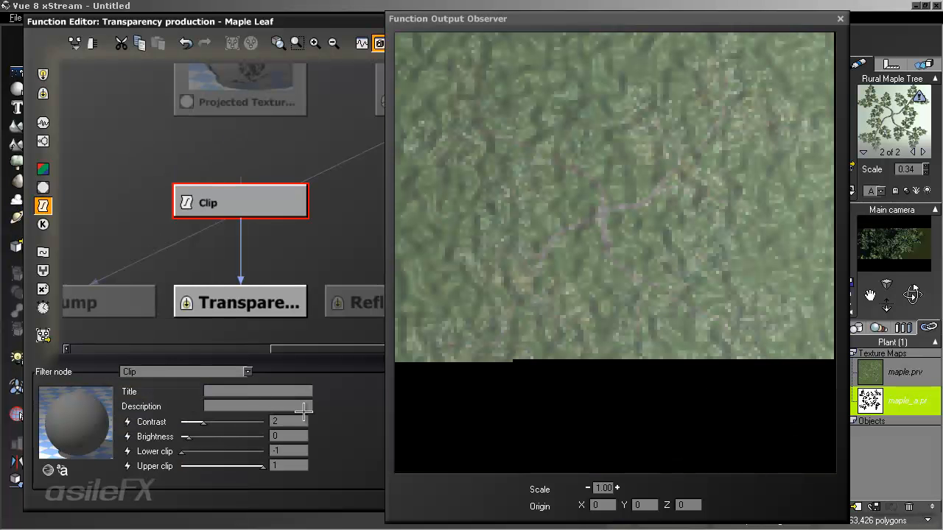
click(168, 371)
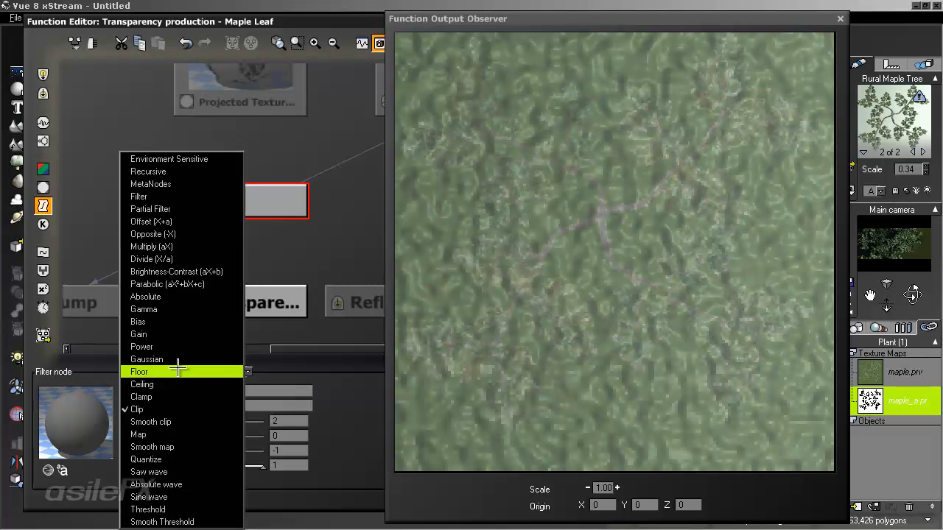
click(188, 434)
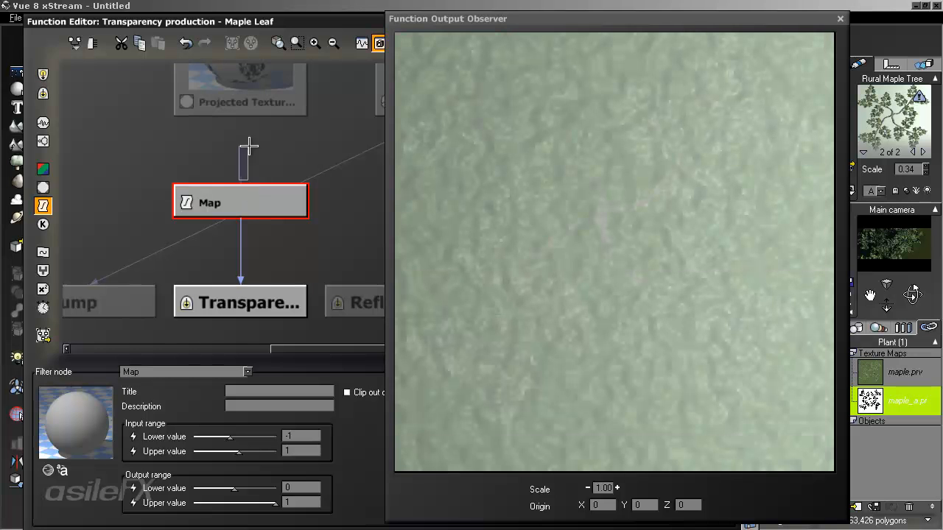
drag(241, 181, 243, 103)
click(256, 125)
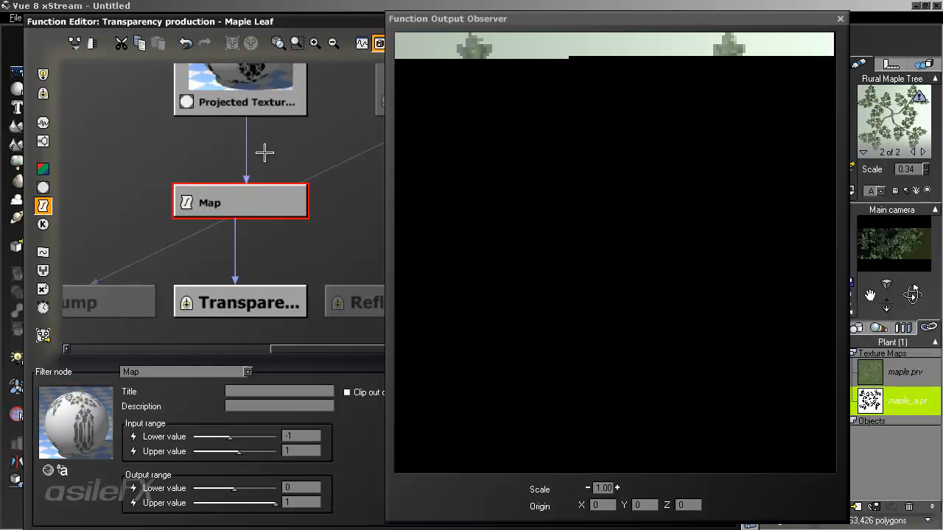
- Set the lower value of the Map node's output range to -1
double_click(304, 488)
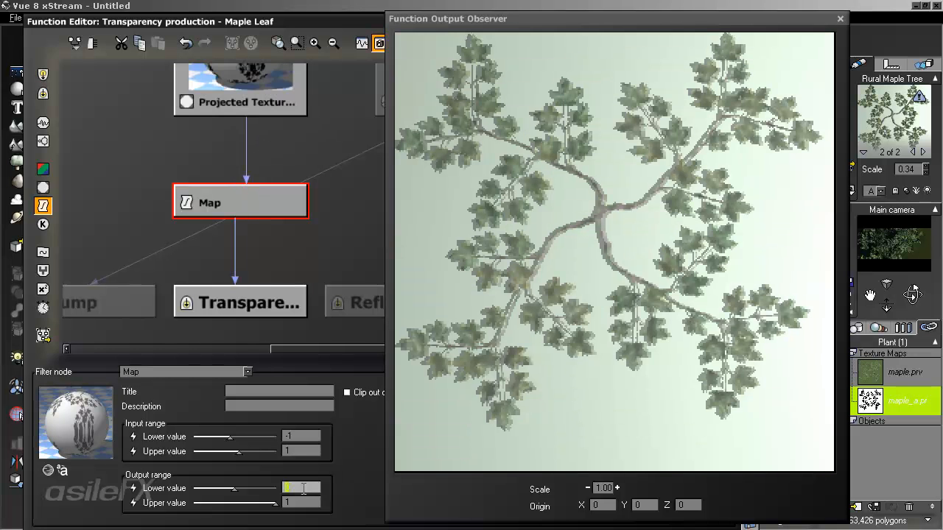
text(-1)
key(Return)
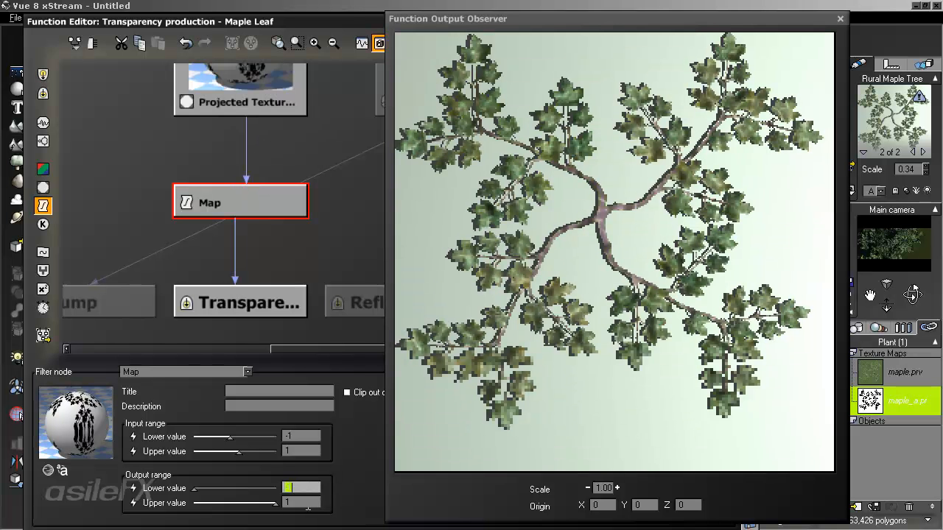
- Set the Map node's input range to a lower value of -0.1 and an upper value of 0.1
double_click(286, 435)
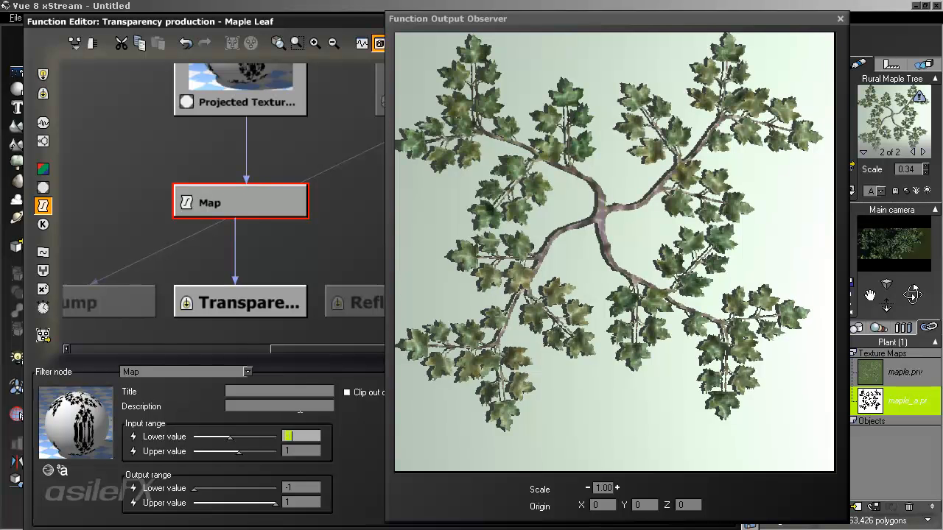
text(-.1)
key(Return)
click(310, 448)
text(.1)
key(Return)
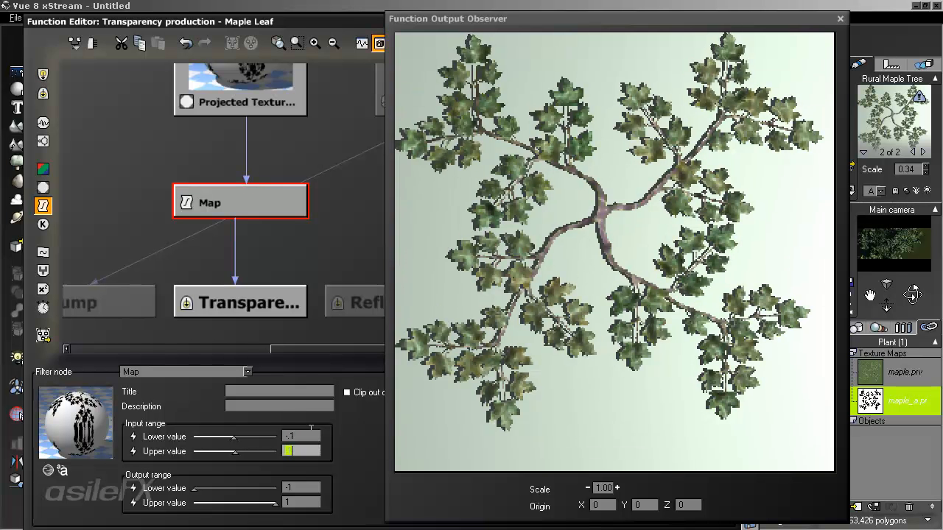
click(309, 435)
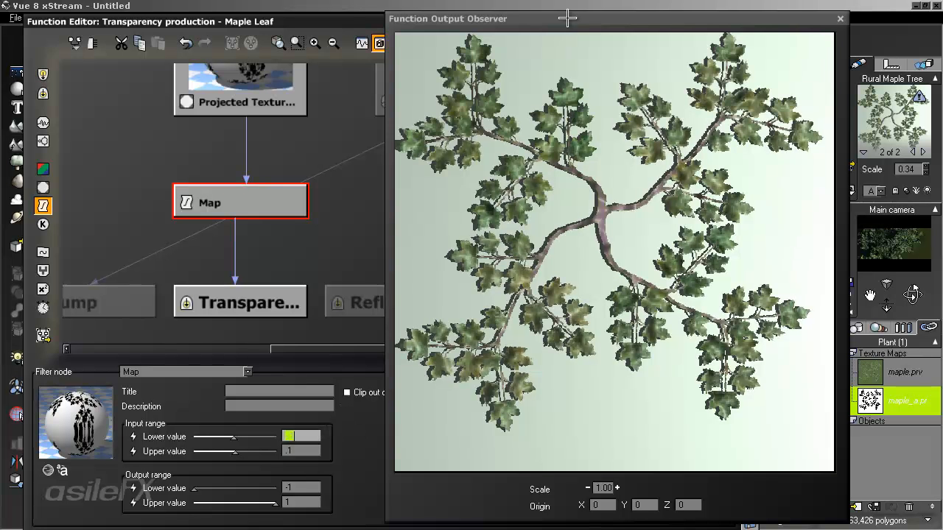
- Open the Function Node Preview and compare the graphs of the connections entering and leaving the Map node
drag(564, 17, 612, 20)
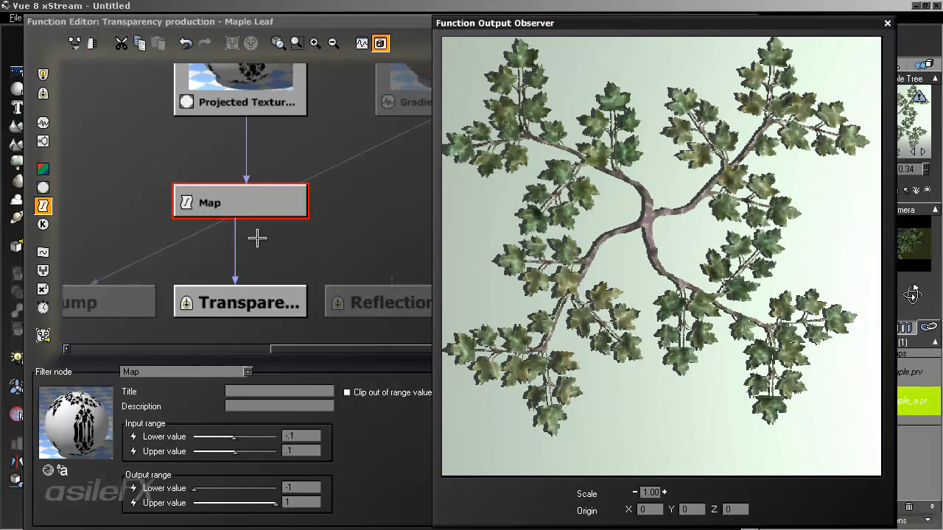
click(233, 237)
click(235, 236)
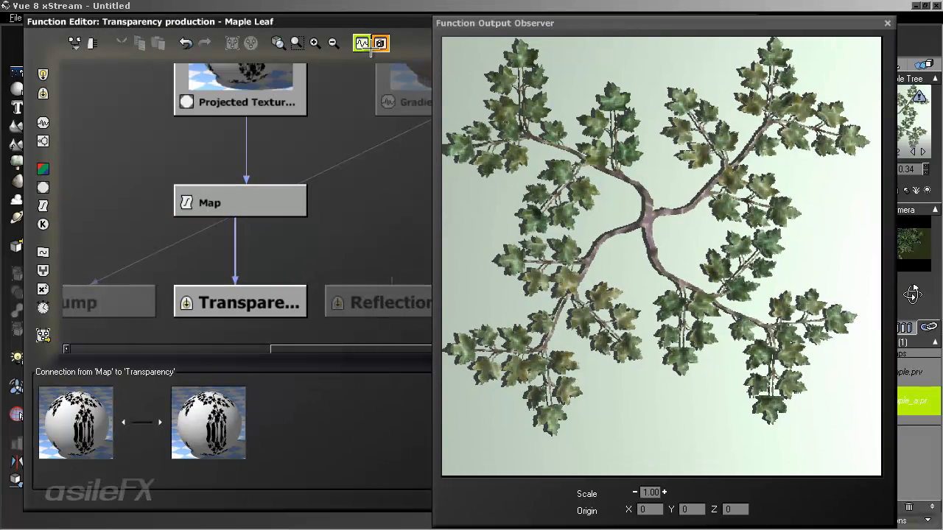
click(361, 42)
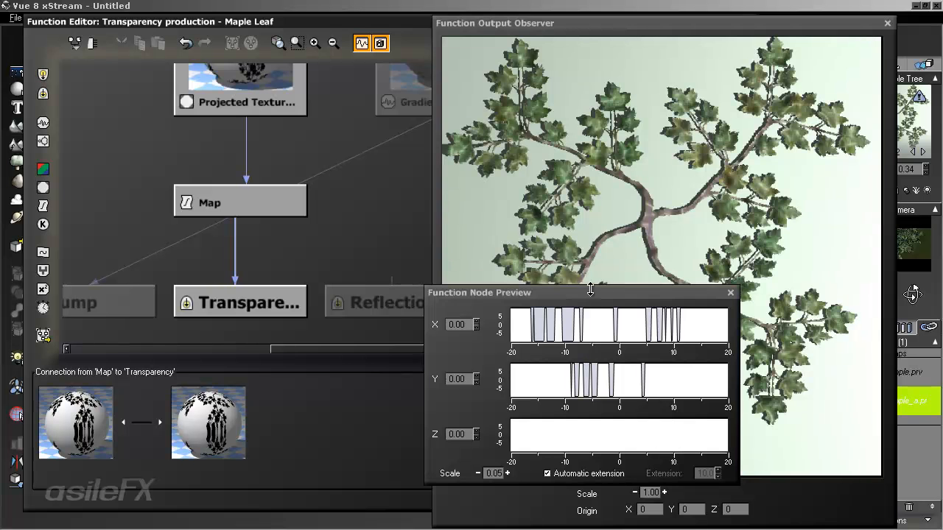
drag(603, 286, 607, 284)
click(246, 154)
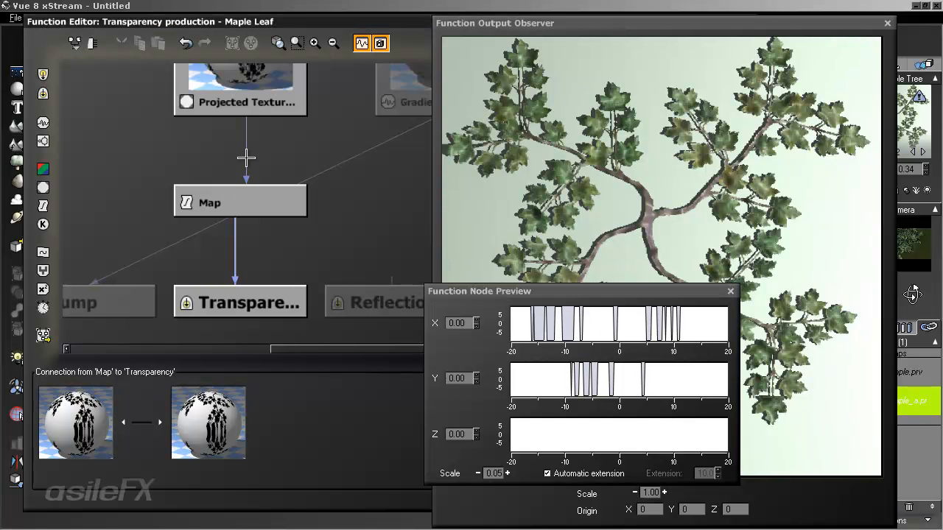
click(235, 238)
click(247, 135)
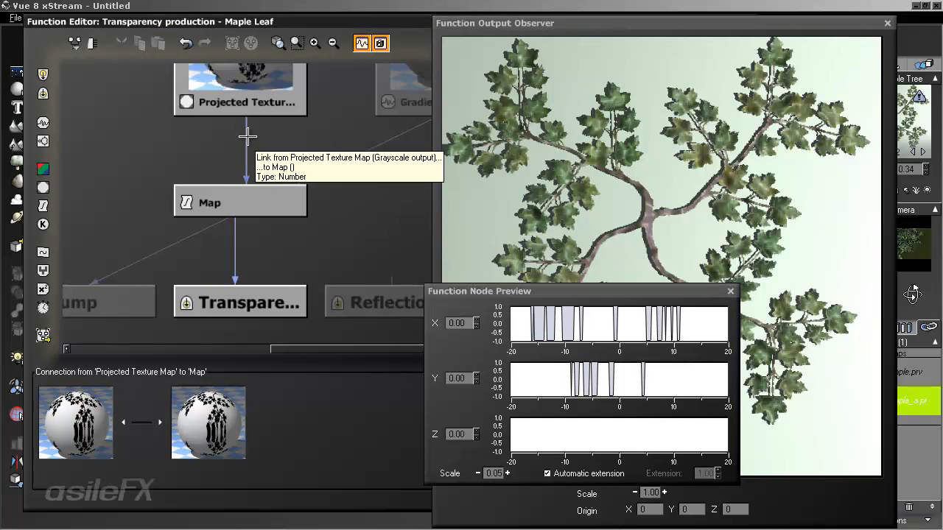
click(236, 237)
- Move the Map node down in the graph so it sits just above the Transparency output
click(243, 214)
drag(253, 202, 254, 253)
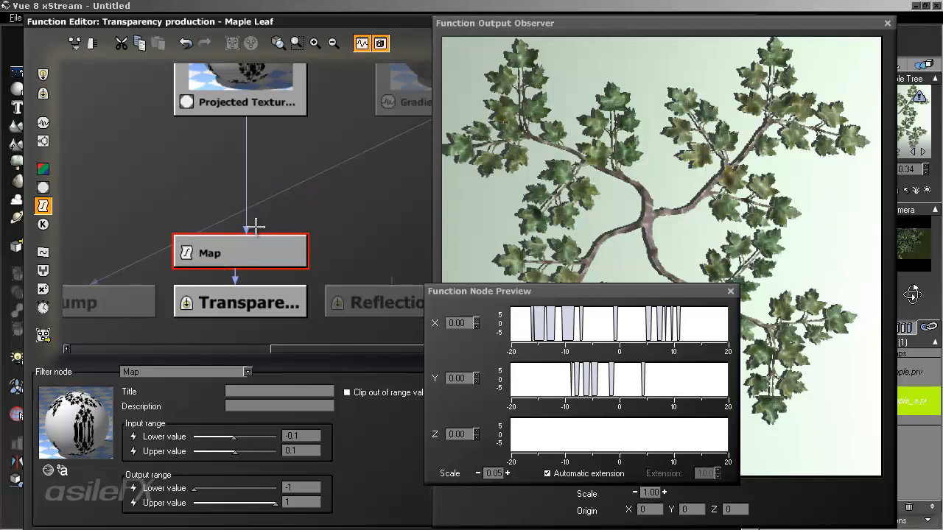
drag(388, 488, 386, 478)
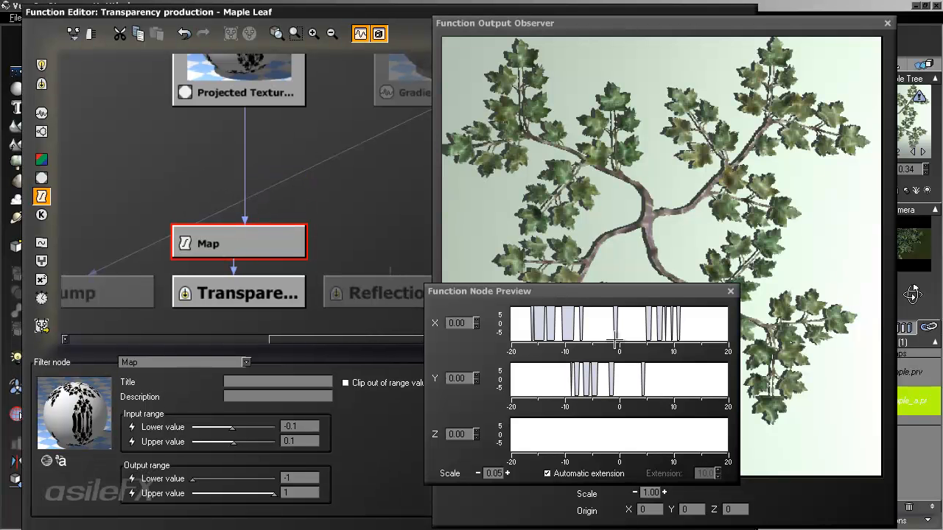
- Clip the Map node's out-of-range values and compare the graphs of the connections leaving and entering the node
click(345, 383)
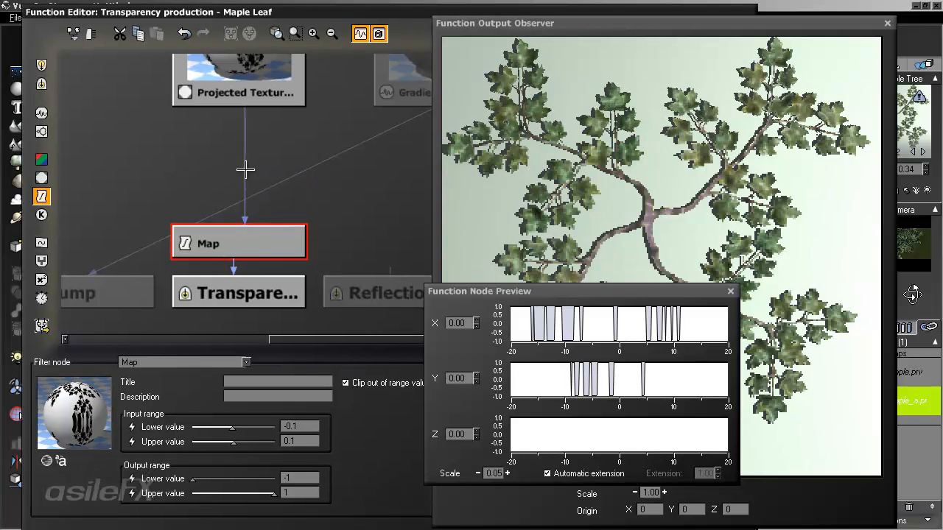
drag(253, 252, 252, 203)
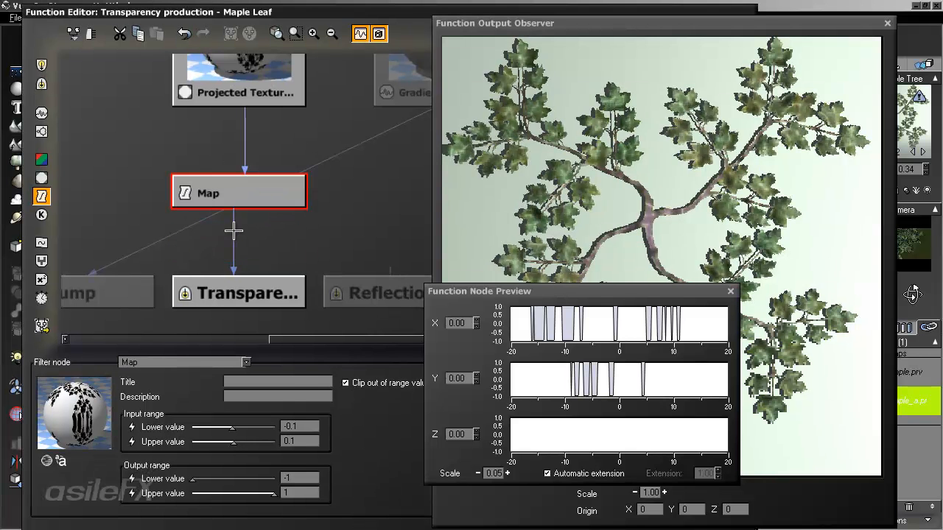
click(234, 231)
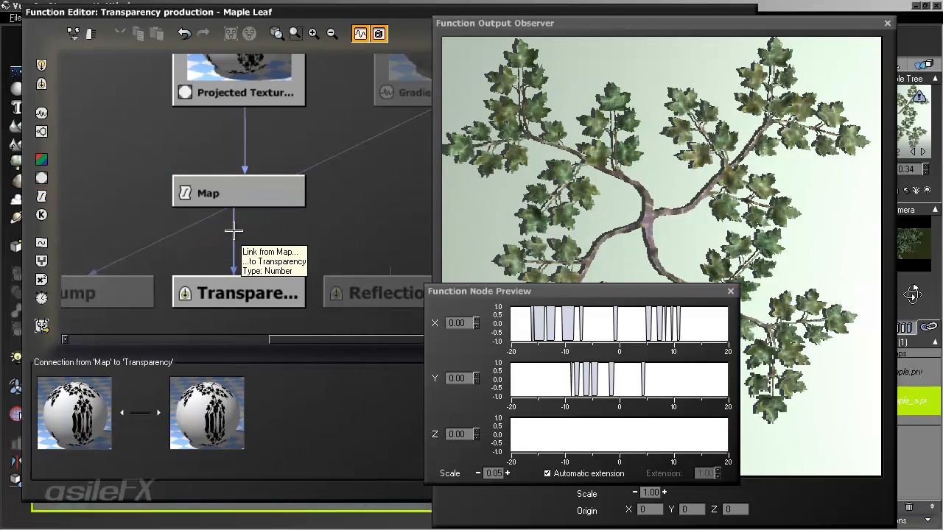
click(246, 152)
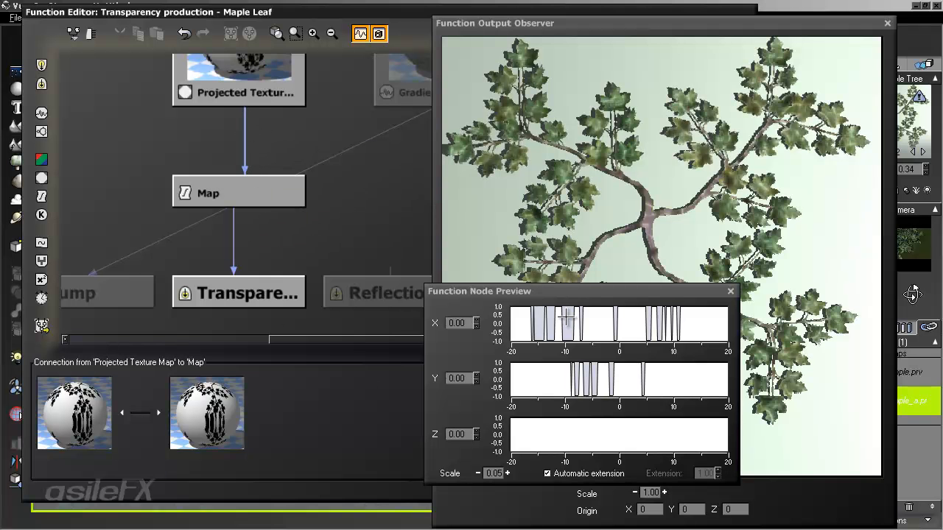
- Narrow the Map node's input range, with a lower value of -0.01, and check the graph of its connection to Transparency
click(270, 197)
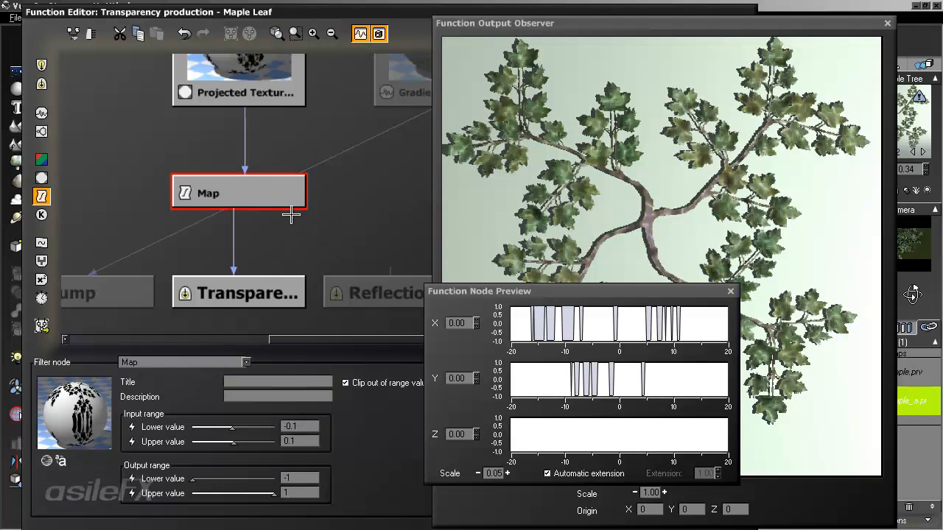
click(315, 426)
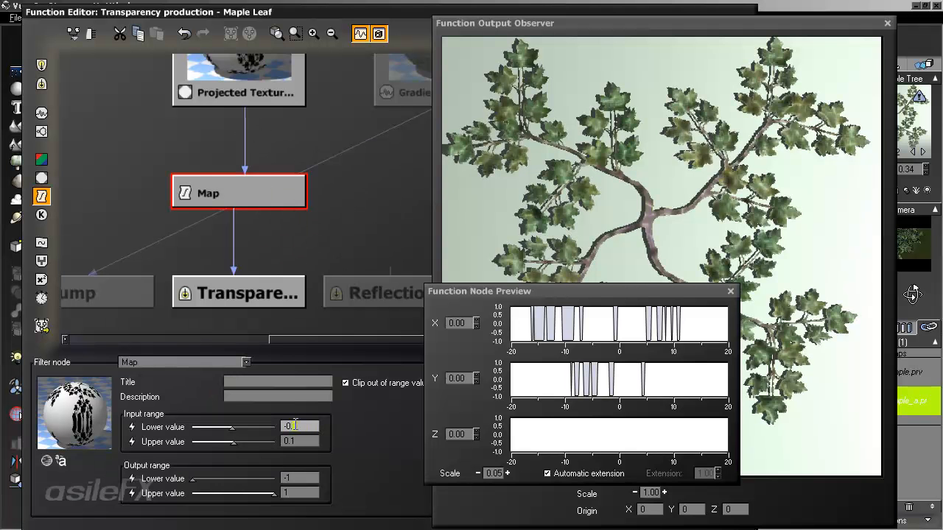
text(0)
click(297, 442)
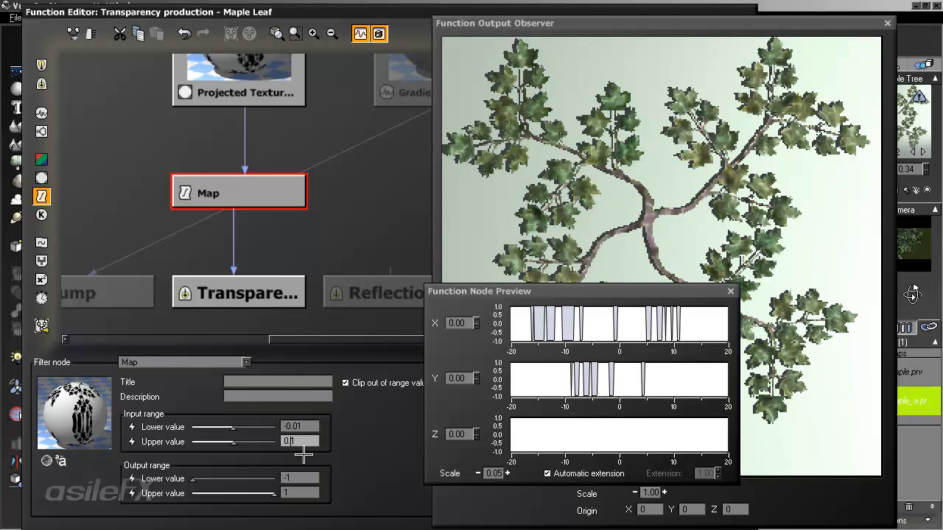
click(233, 225)
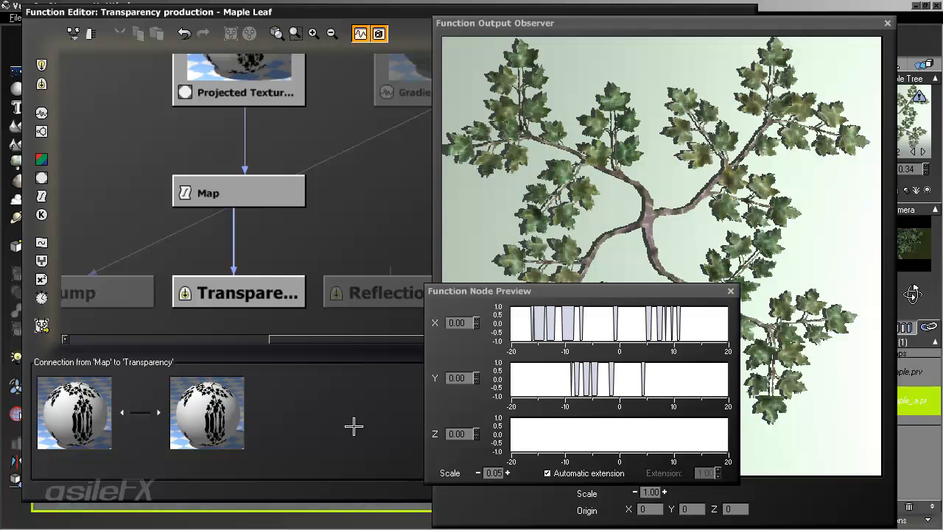
- Accept the edited transparency function and the Maple Leaf material changes
drag(394, 437, 207, 442)
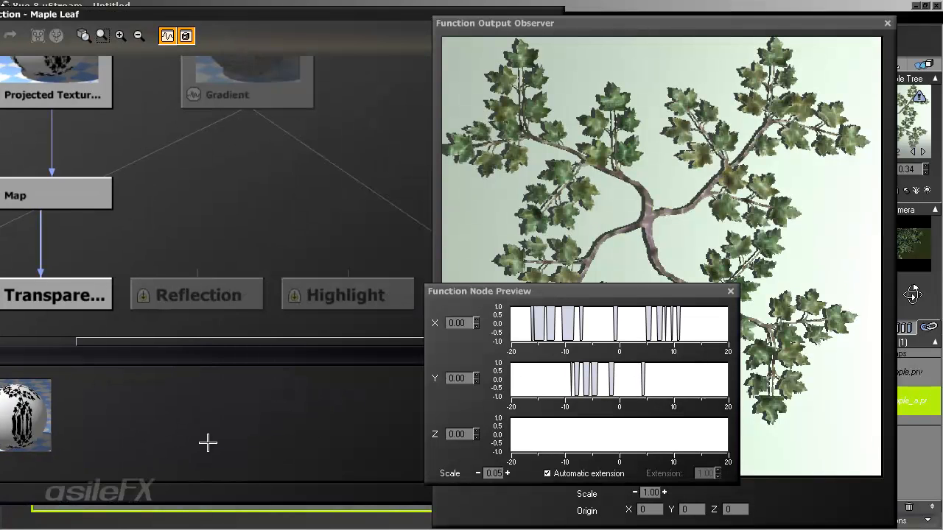
drag(278, 428, 39, 424)
click(320, 376)
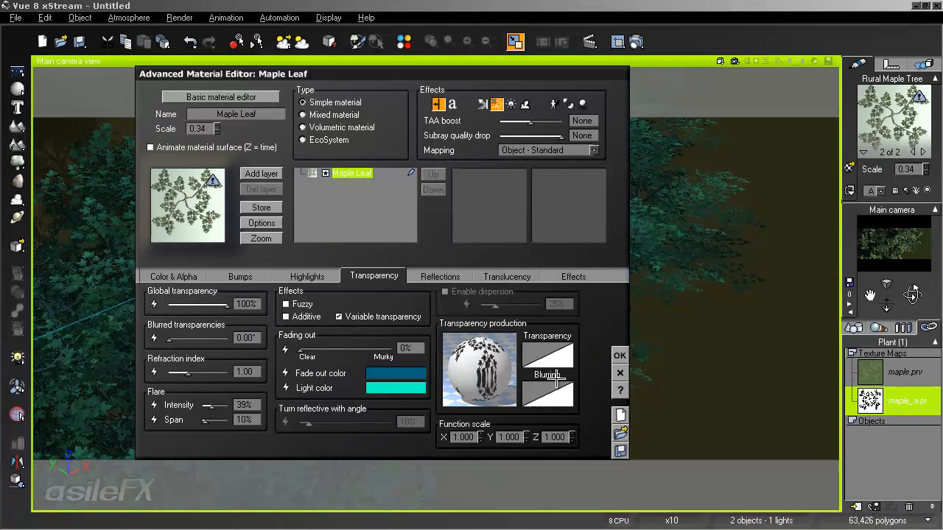
click(621, 356)
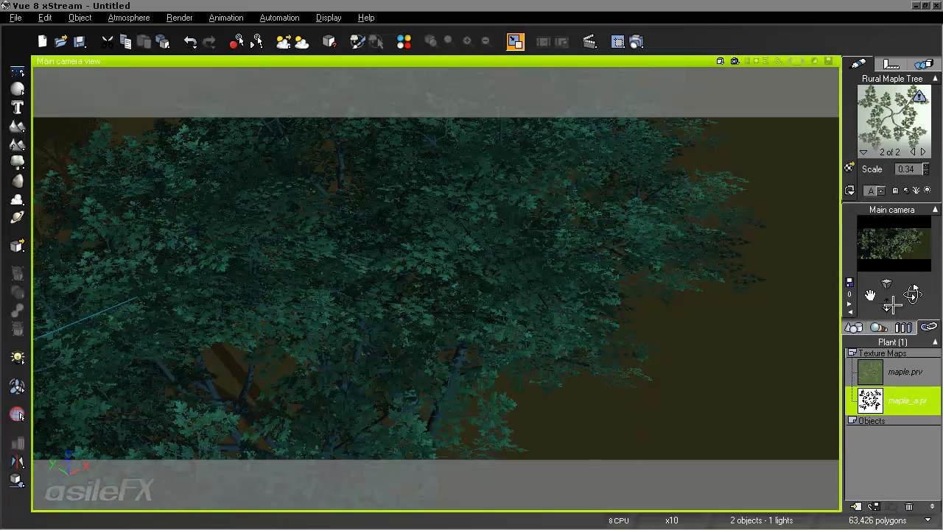
- Examine the maple tree's leaves by moving the camera in close and back out until the whole crown is in view
drag(892, 306, 893, 291)
drag(458, 165, 446, 154)
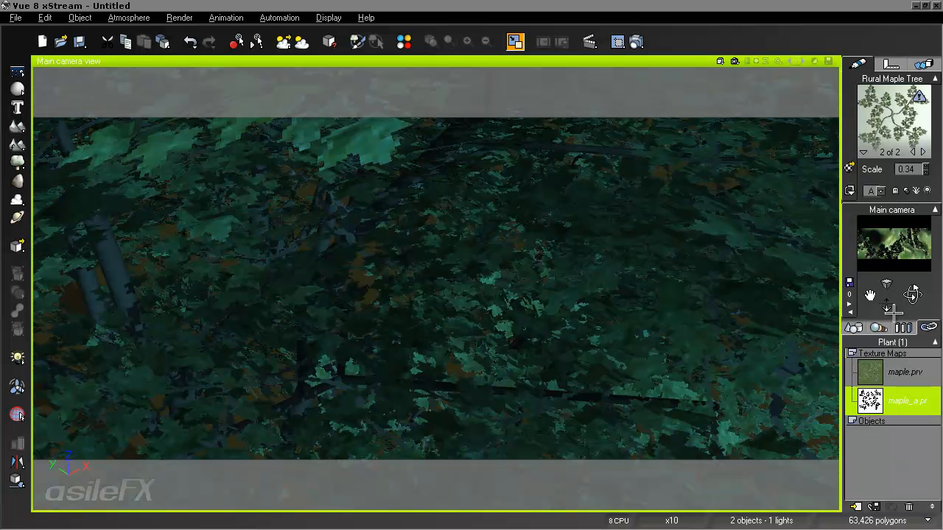
drag(887, 306, 456, 167)
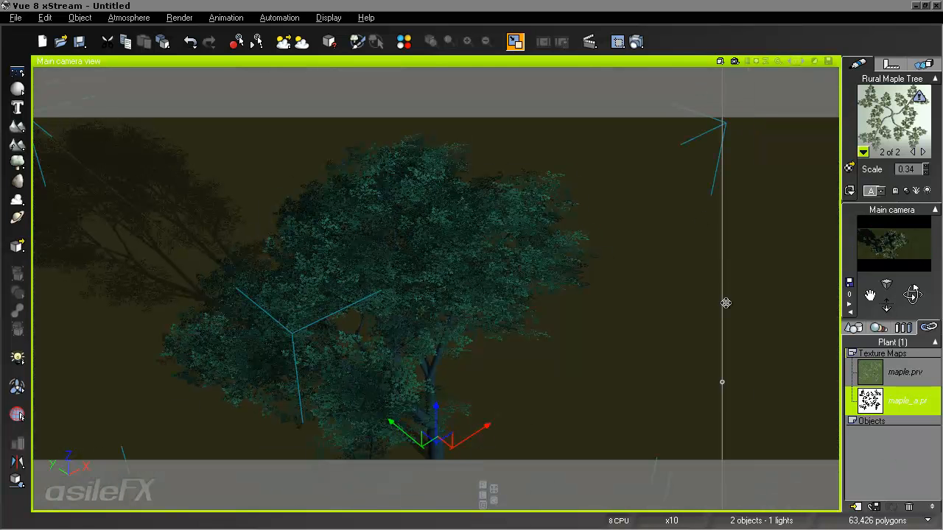
- Reopen the Maple Leaf material's transparency function for editing and select its Projected Texture Map node
right_click(892, 103)
mouse_move(847, 120)
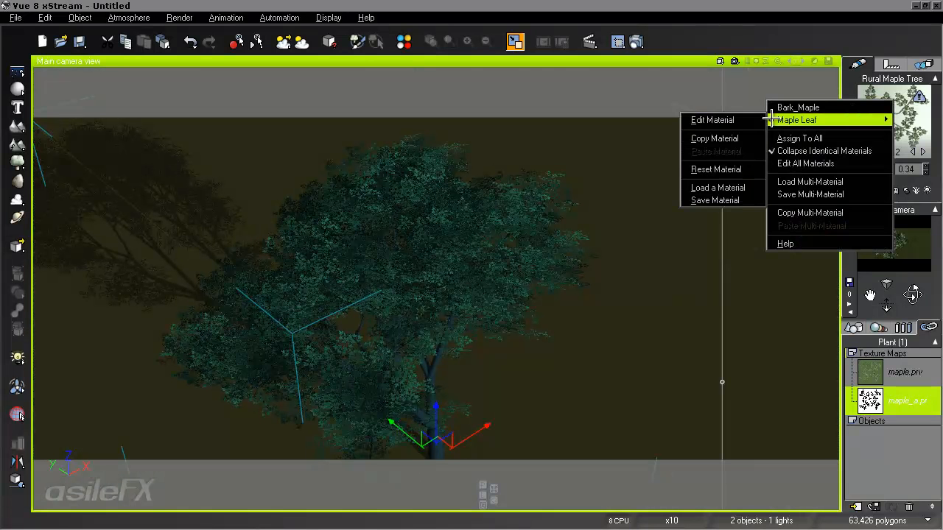
click(746, 120)
right_click(485, 348)
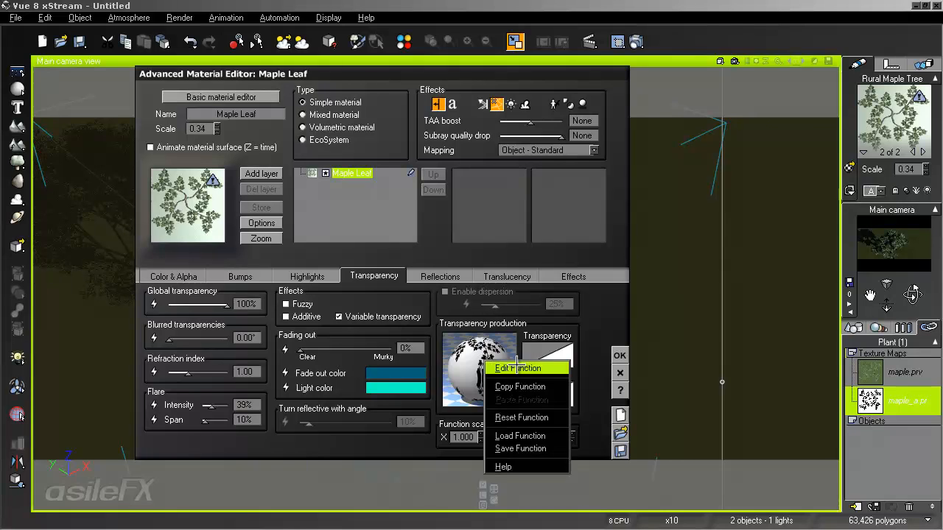
click(501, 361)
click(370, 215)
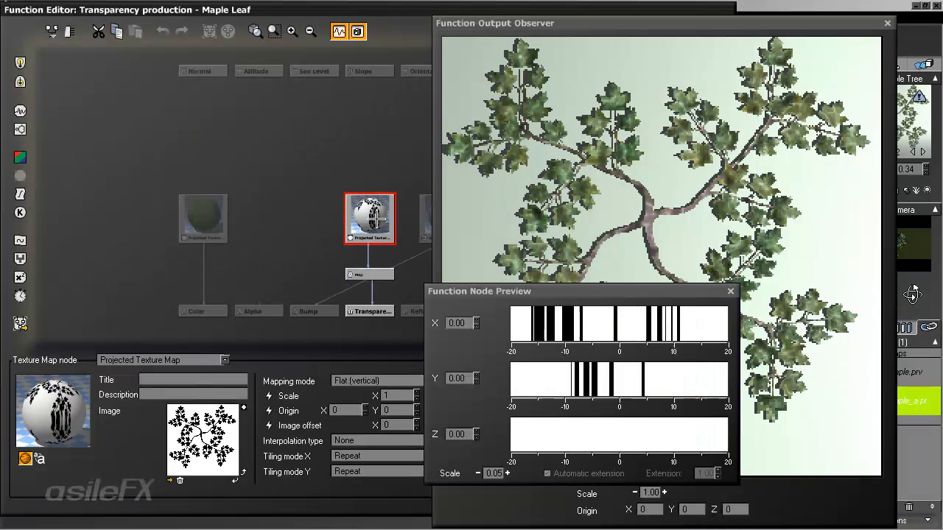
- Try Bilinear and Bicubic interpolation on the projected texture map, and return the interpolation type to None
click(343, 440)
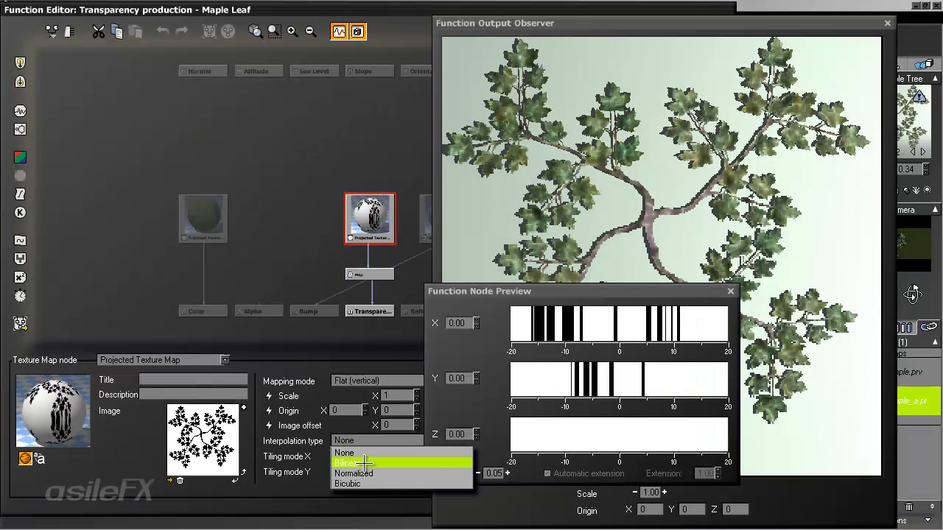
click(363, 457)
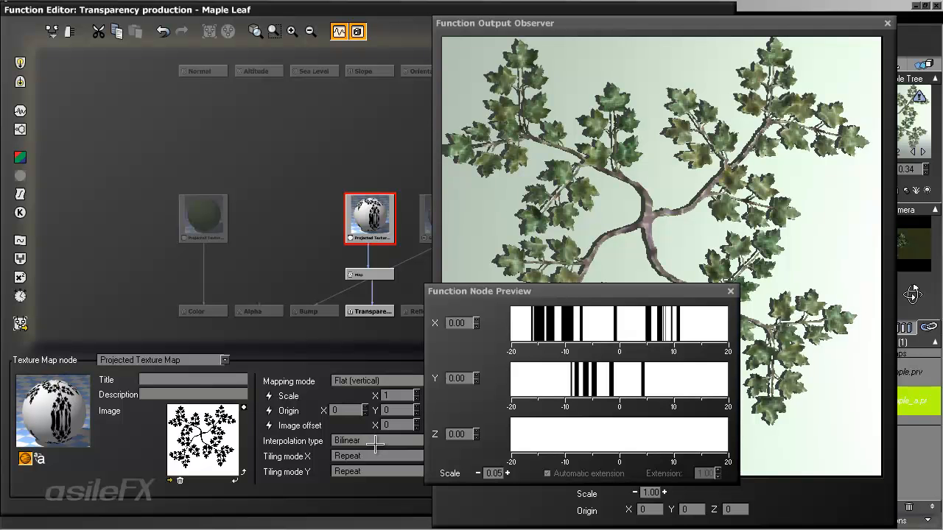
click(352, 440)
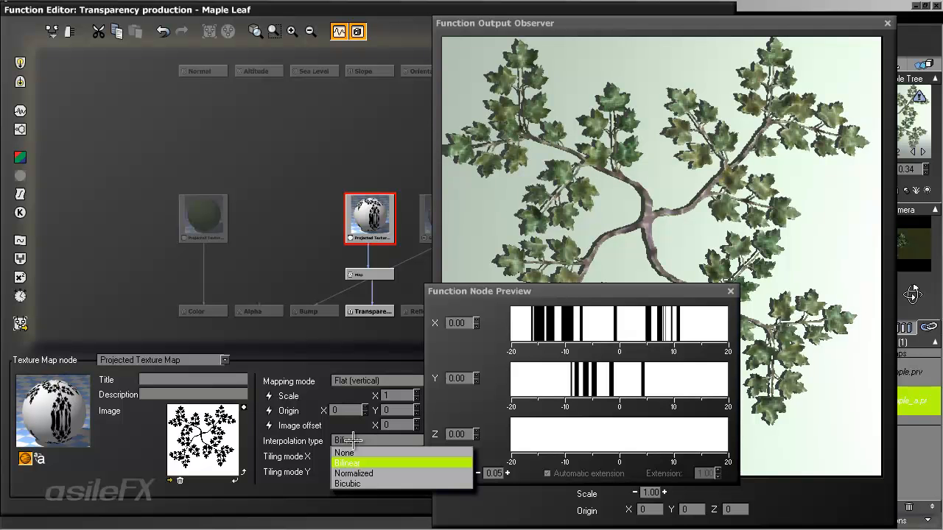
click(357, 483)
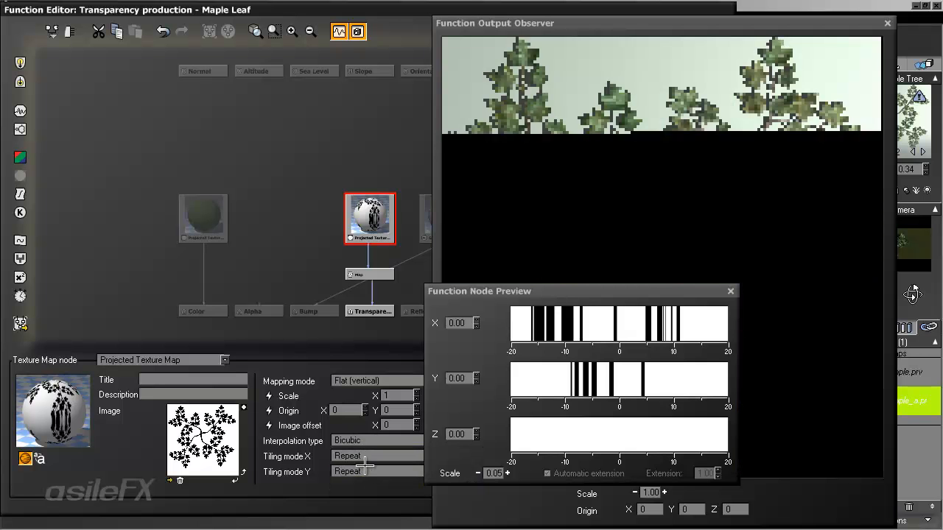
click(358, 442)
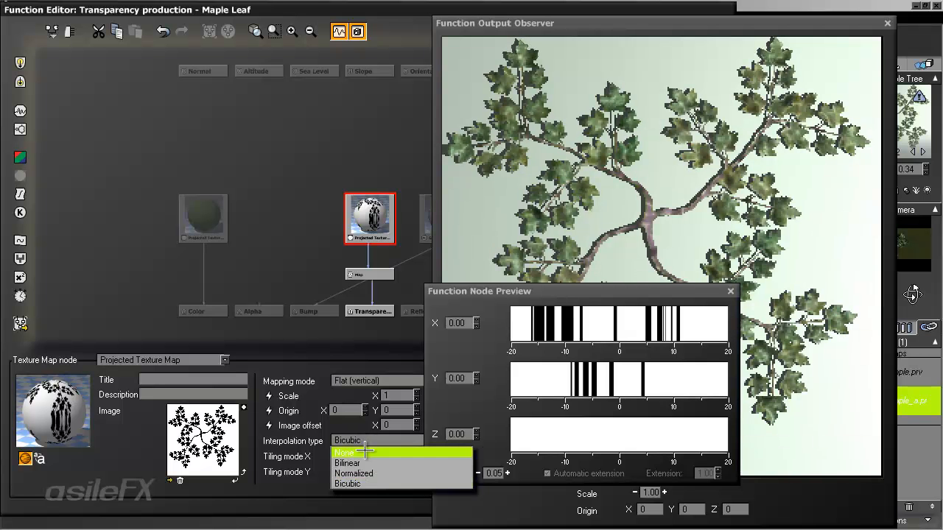
click(363, 449)
- Close the transparency function and material editors, and move the camera farther back from the deselected maple tree
drag(364, 488, 123, 469)
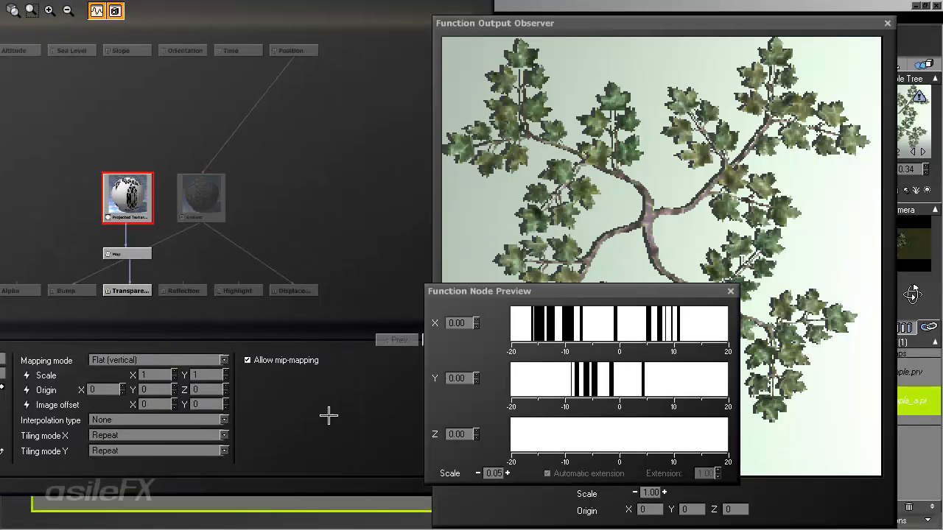
drag(328, 417, 132, 458)
click(287, 414)
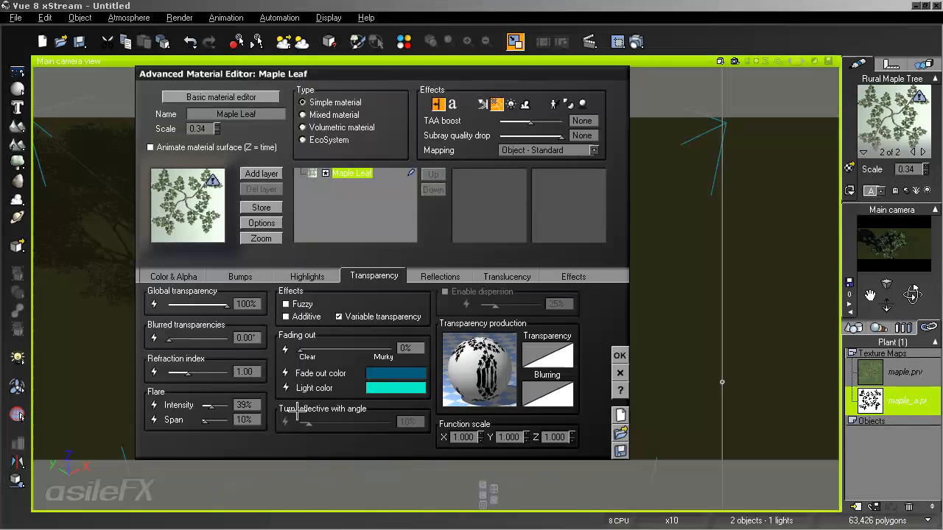
click(620, 348)
drag(888, 304, 739, 497)
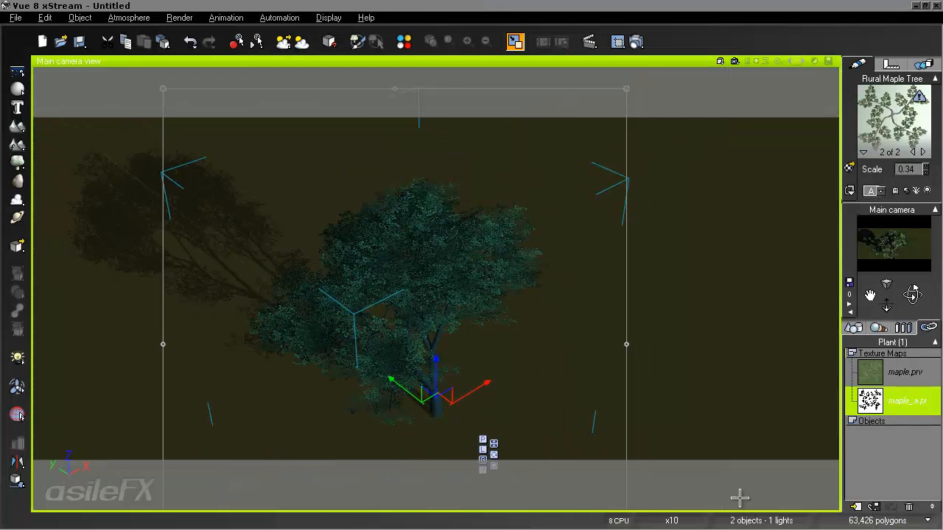
click(878, 444)
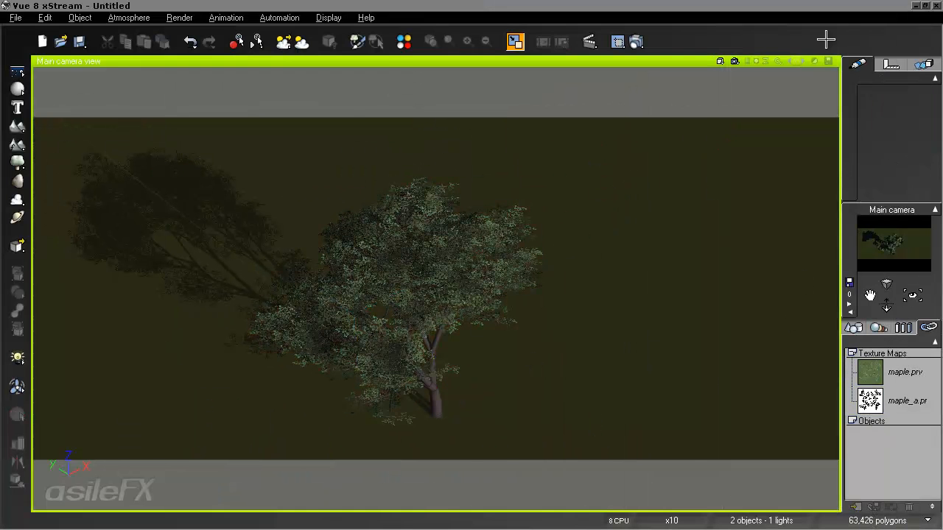
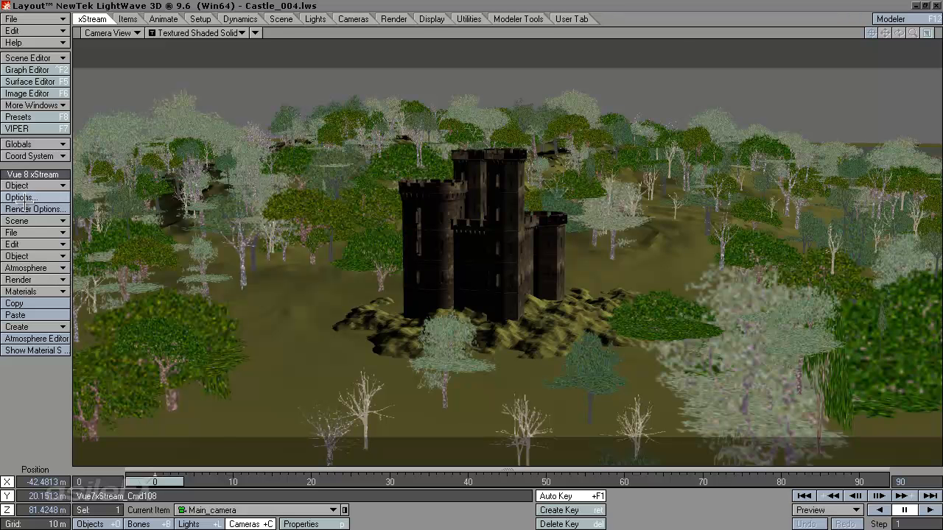
- In LightWave Layout, examine the texture anti-aliasing settings in Vue's render options and cancel both dialogs
click(50, 208)
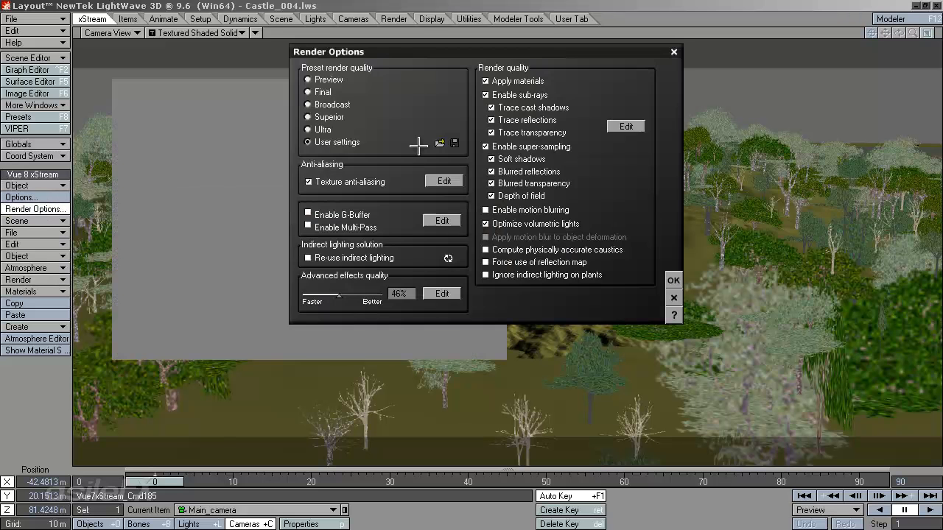
click(443, 181)
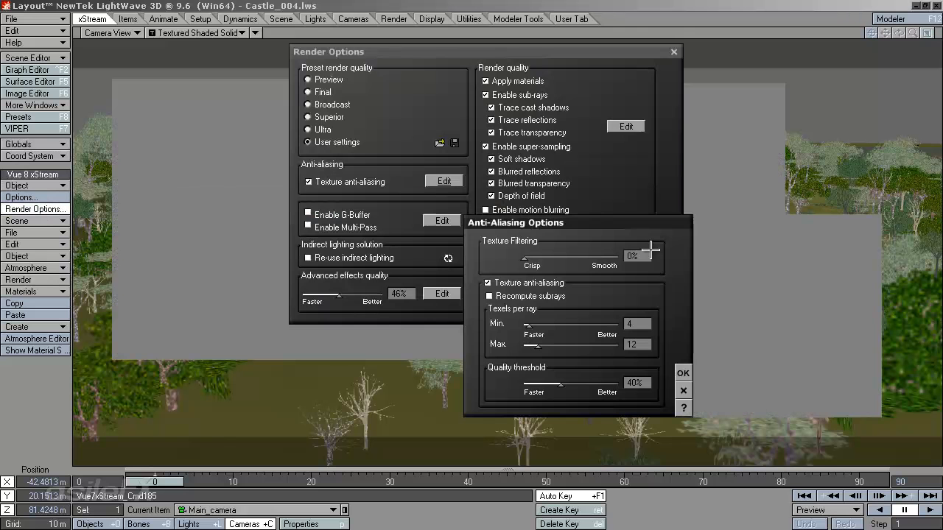
click(683, 388)
click(672, 298)
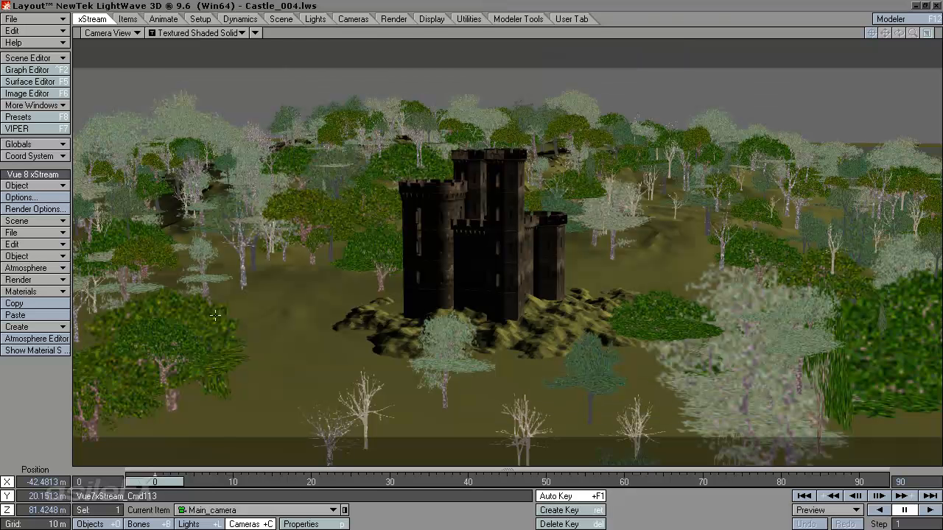
- Open the castle terrain's Vue object material for editing and select the simple Terrain Back layer beneath the EcoSystem layer
click(344, 333)
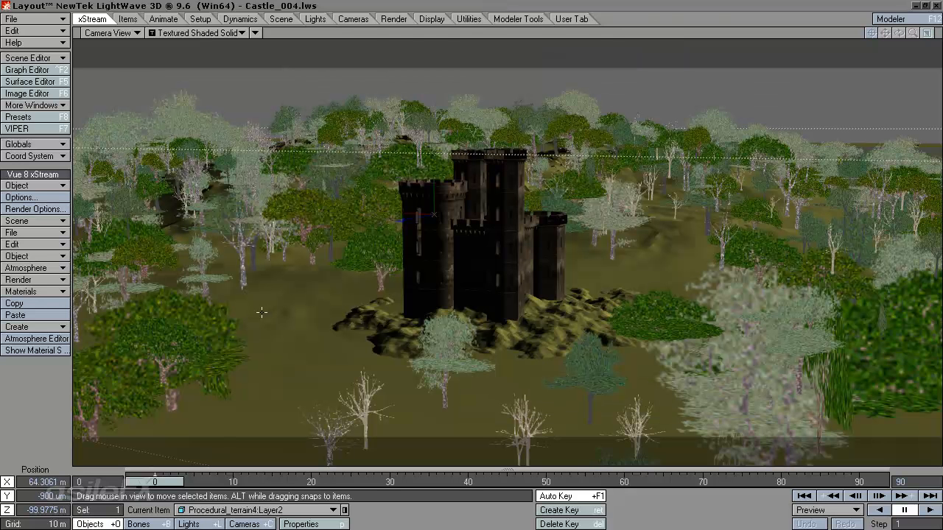
right_click(344, 311)
mouse_move(344, 293)
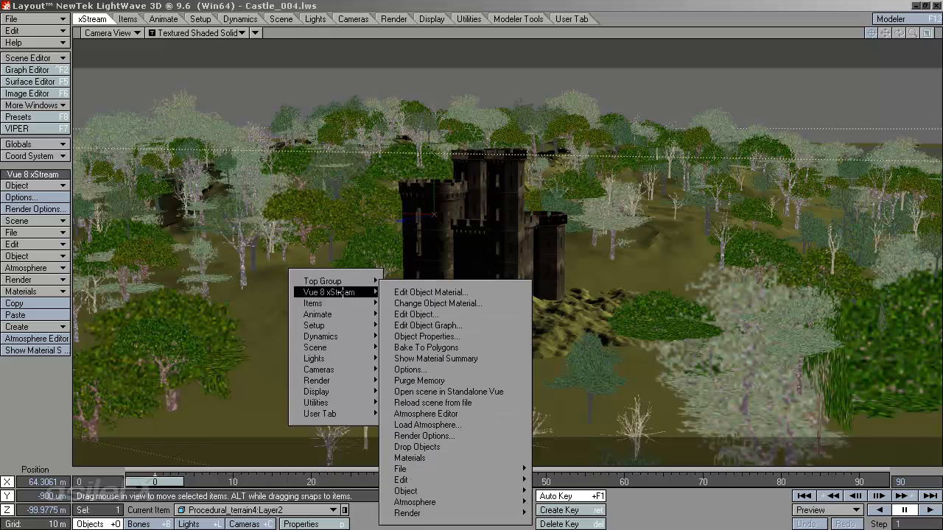
click(460, 295)
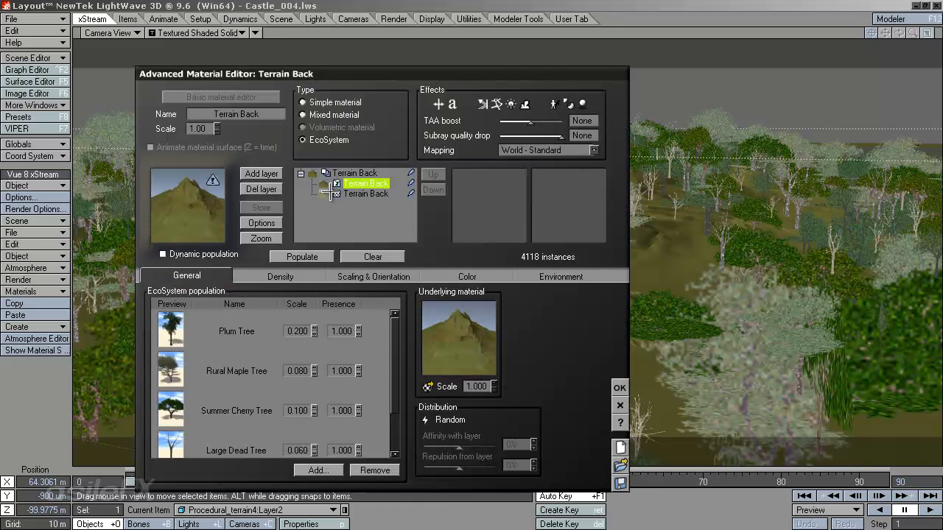
click(362, 193)
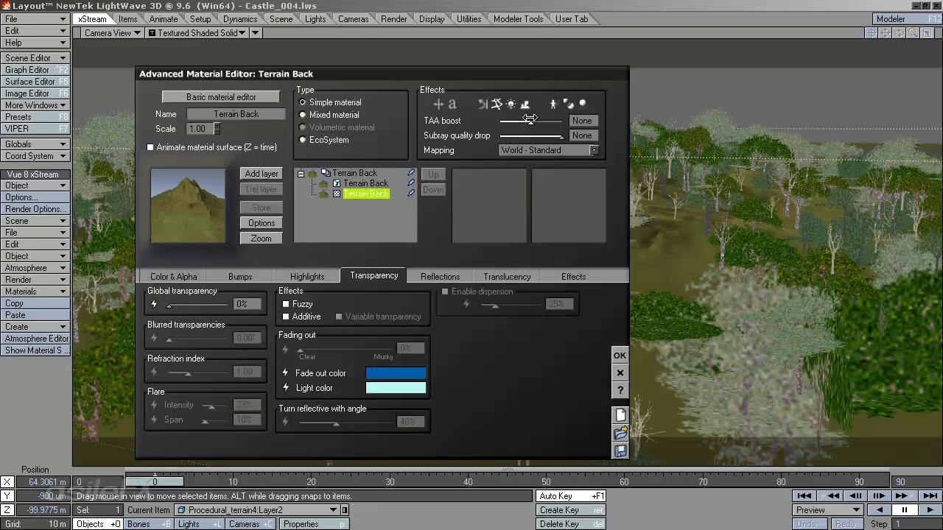
- Try the Terrain Back layer's TAA boost at +4.0 and at its minimum, and reset it to 0
drag(530, 118, 561, 121)
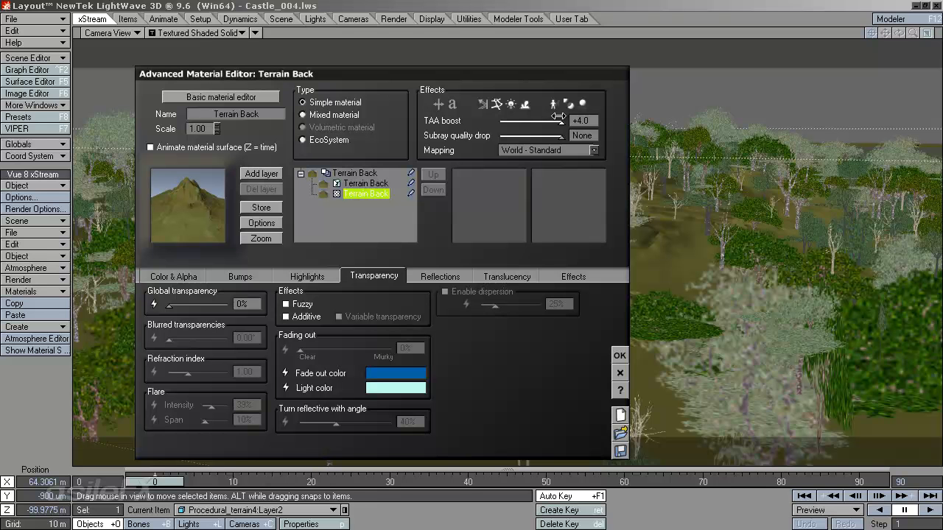
drag(558, 118, 497, 119)
click(585, 120)
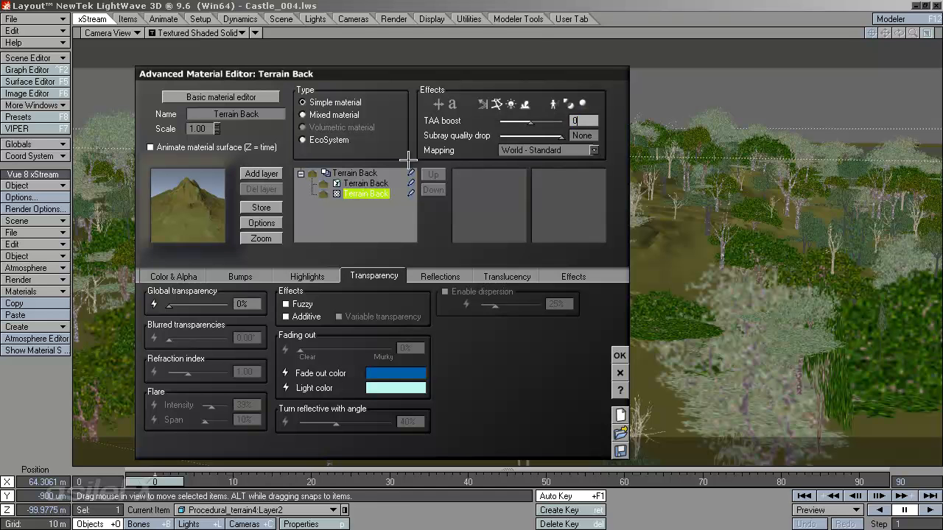
- Compare the TAA boost settings of the Terrain Back parent, EcoSystem and simple material layers, and accept the material editor
click(366, 183)
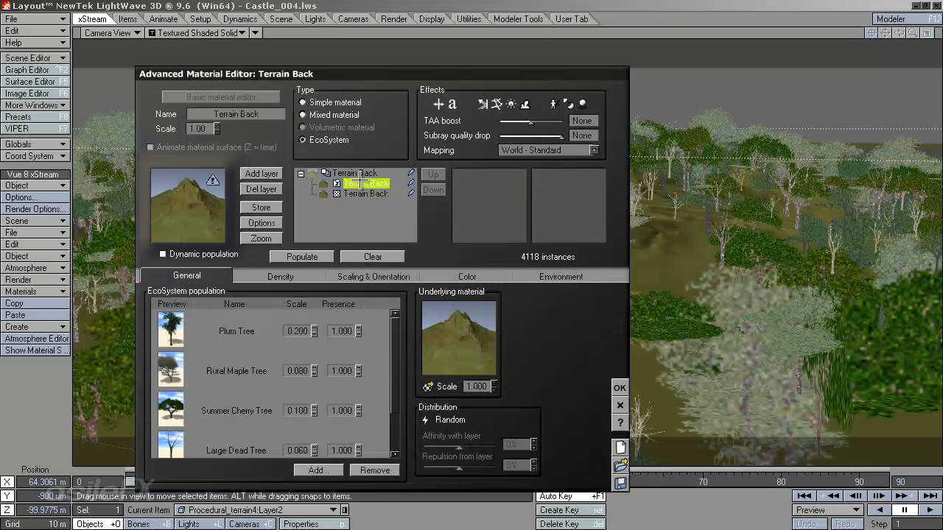
click(357, 173)
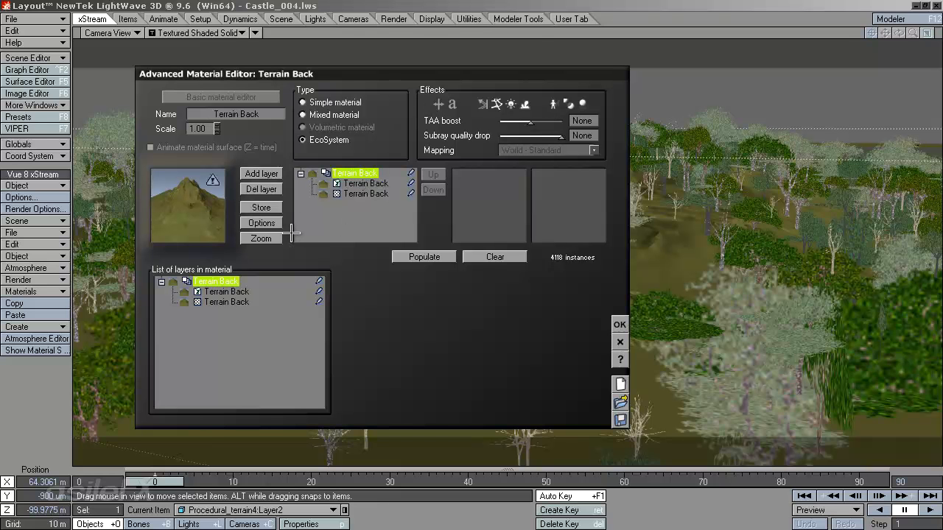
click(375, 194)
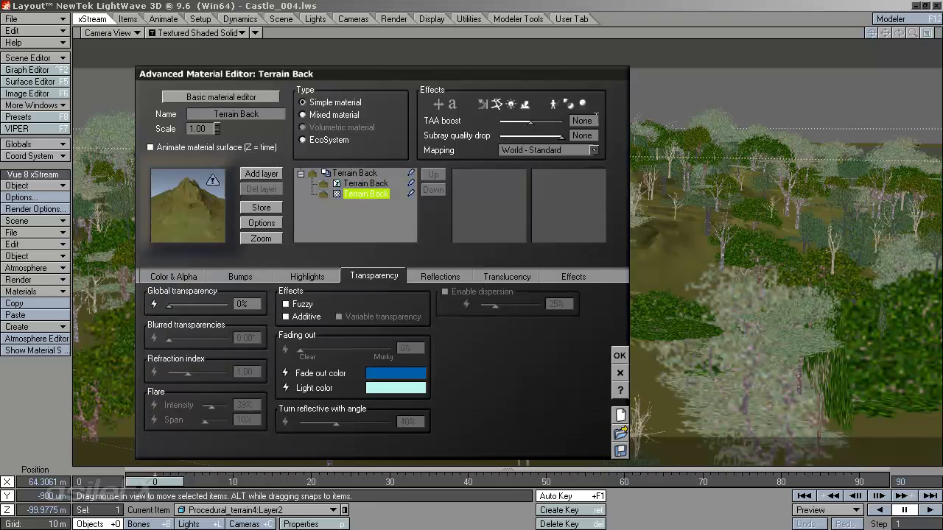
click(382, 185)
click(375, 194)
click(358, 173)
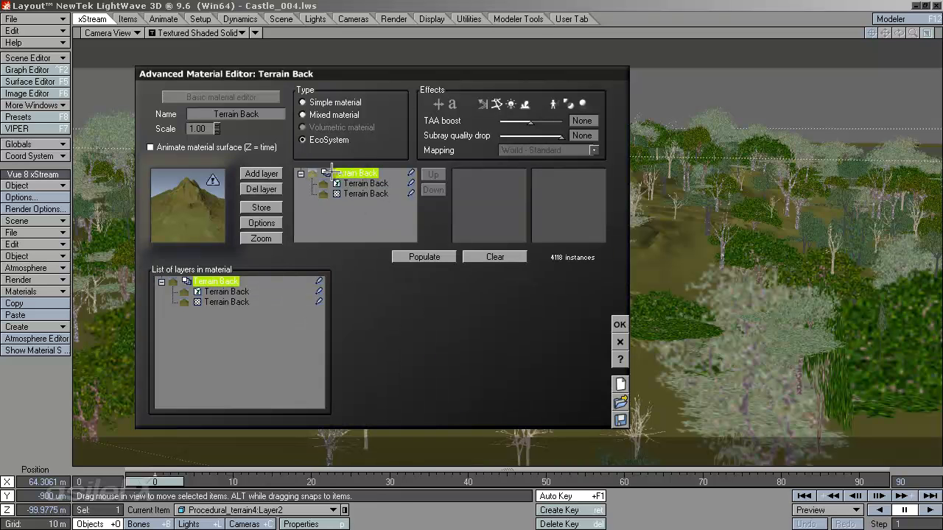
click(300, 173)
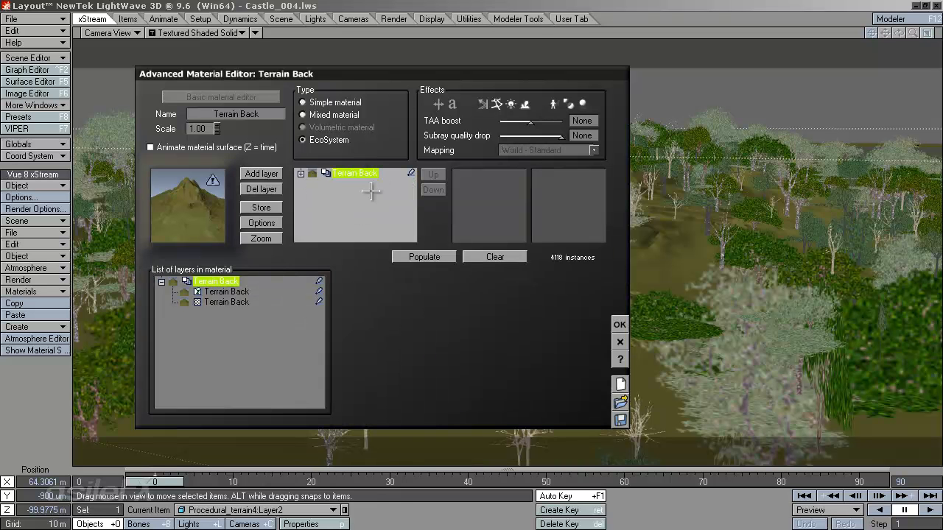
click(300, 173)
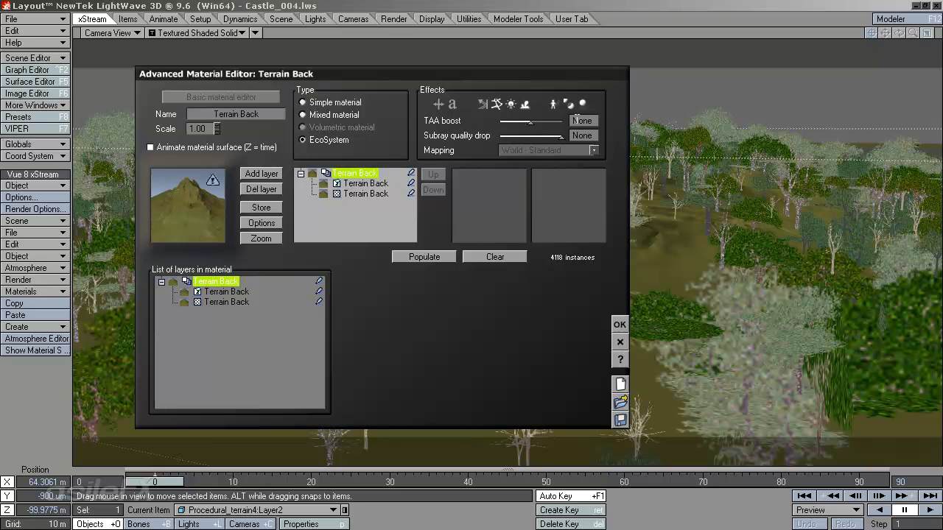
click(356, 183)
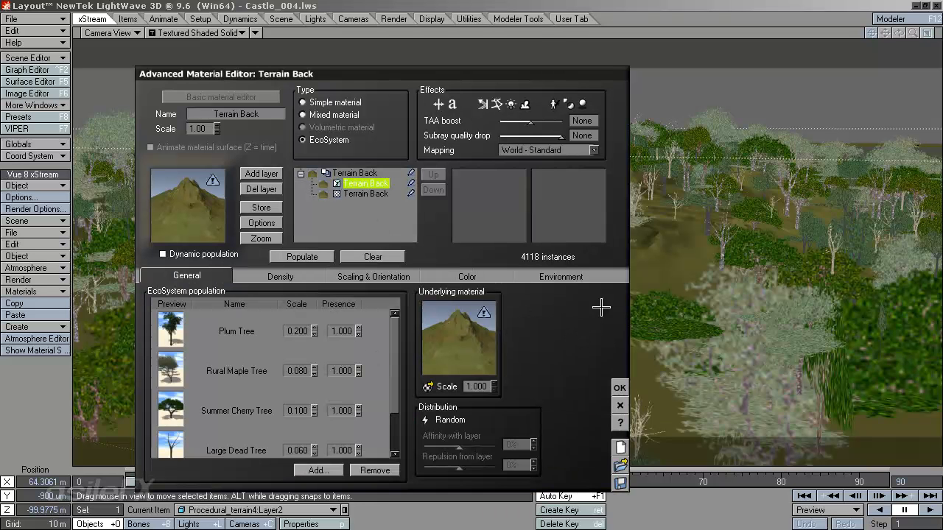
click(619, 388)
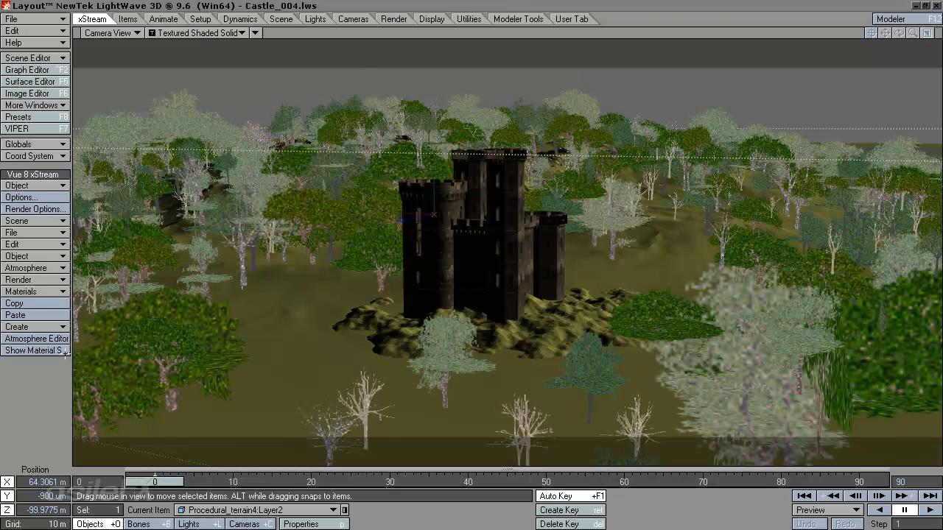
- Enable motion blurring, including its application to object deformation, in Vue's render options and accept them
click(35, 209)
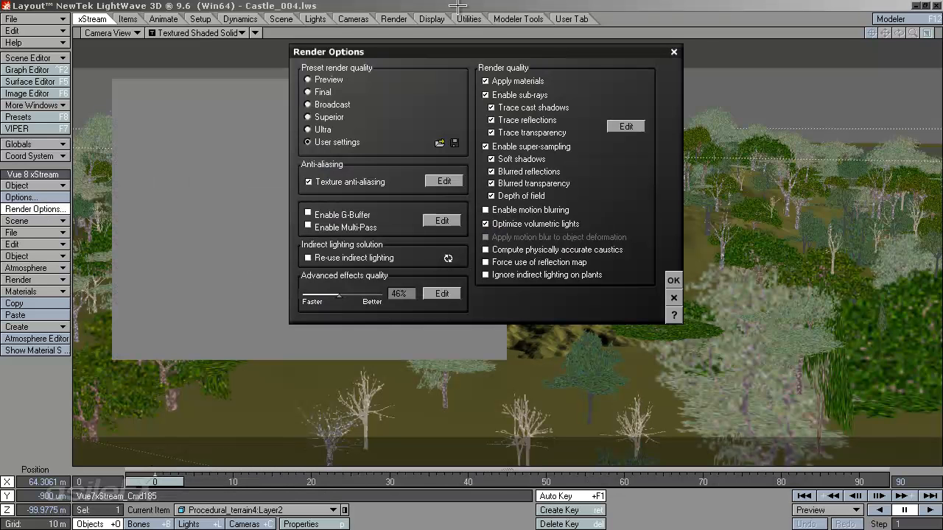
click(537, 209)
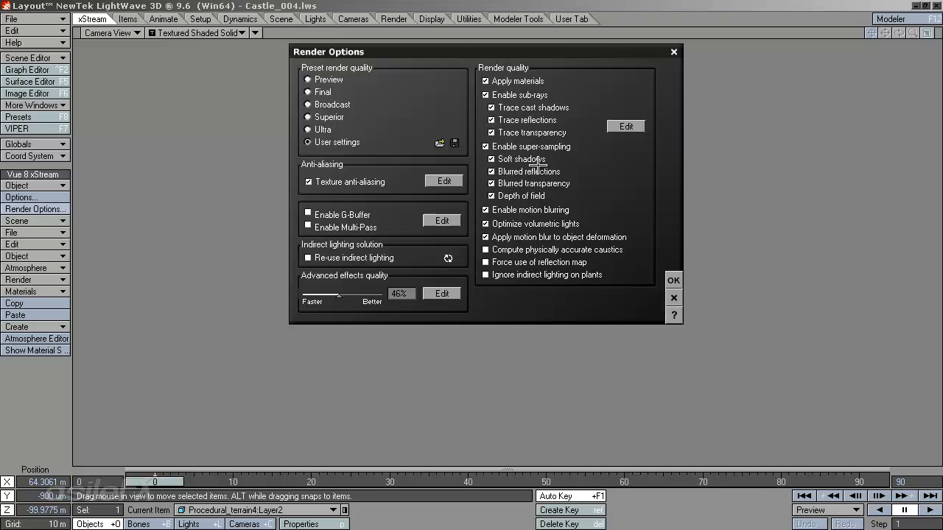
click(673, 280)
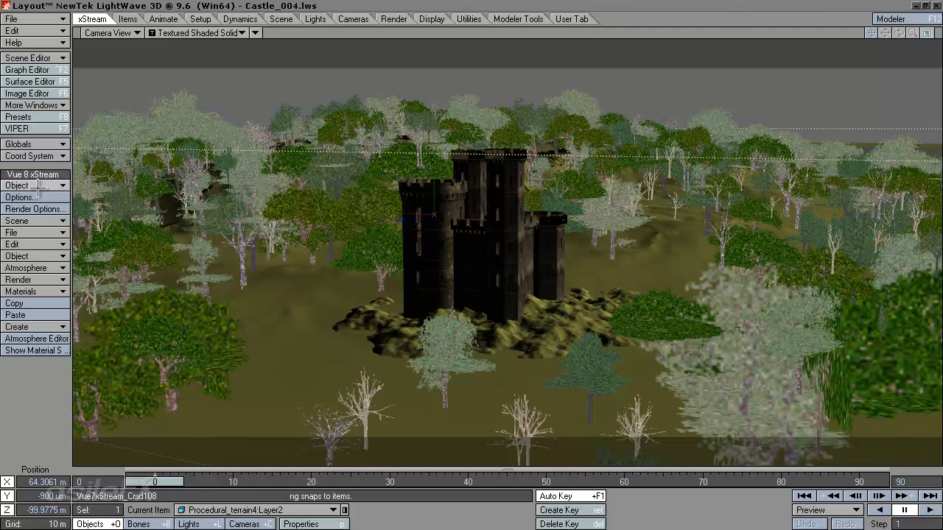
- Create a Vue sphere at the castle's base and scale it up uniformly to about 9.92
click(44, 256)
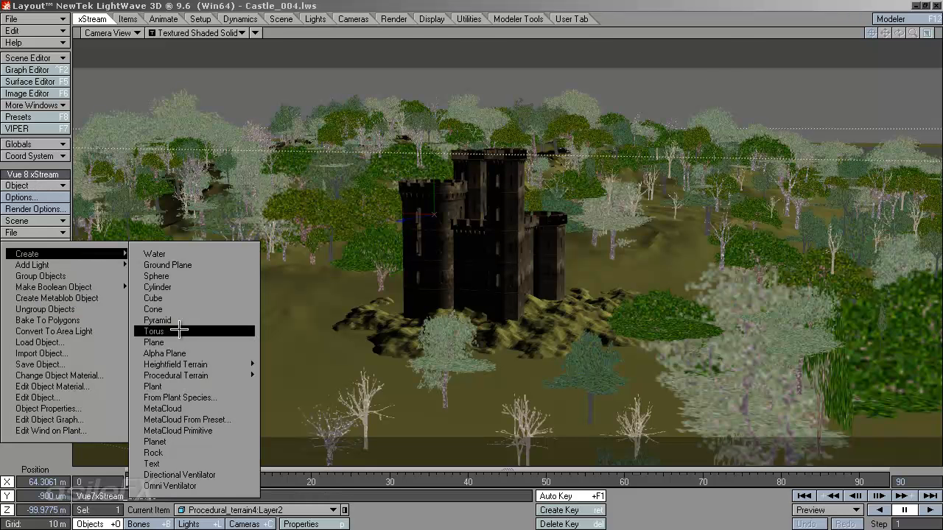
click(210, 276)
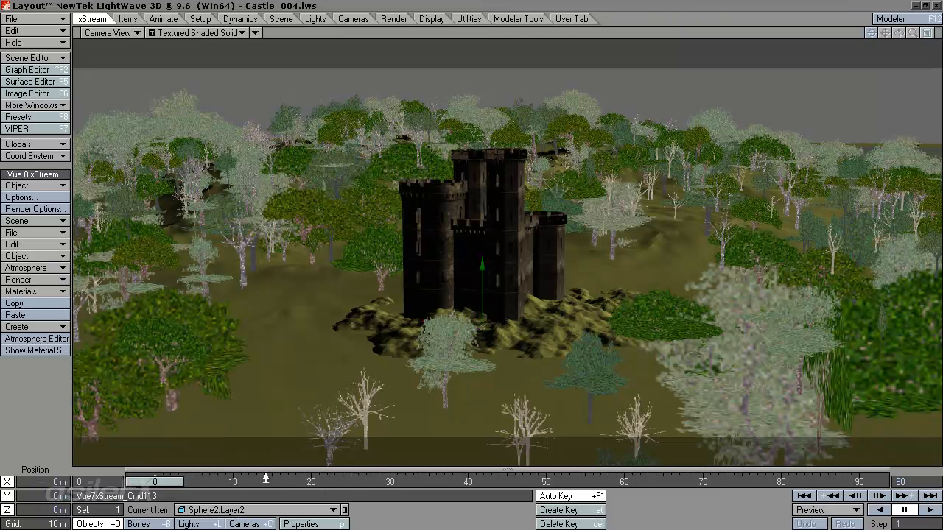
key(shift+h)
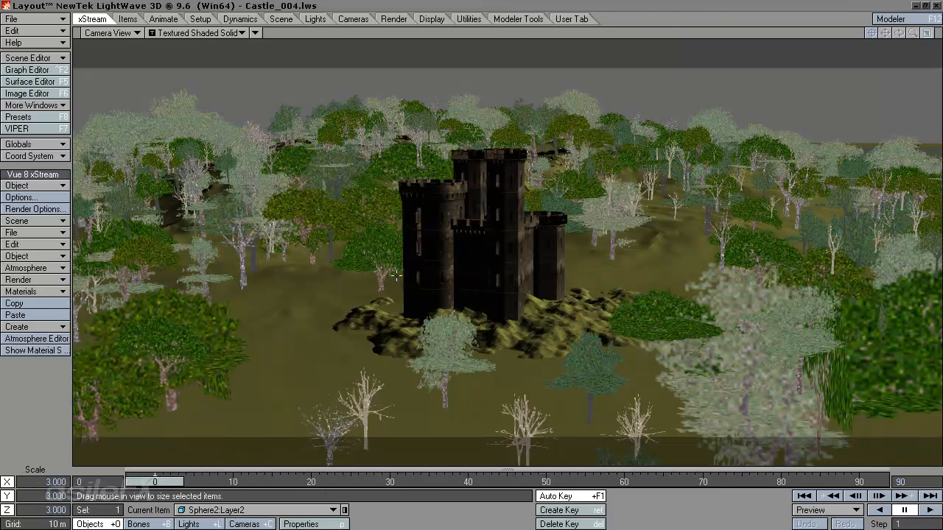
drag(419, 281, 829, 14)
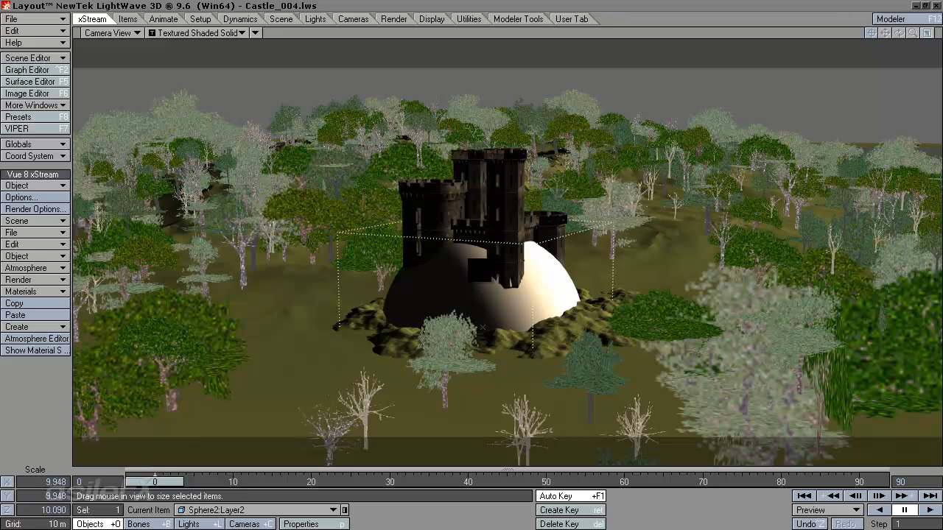
drag(471, 259, 513, 309)
mouse_move(513, 326)
mouse_down()
mouse_move(488, 326)
mouse_move(526, 315)
mouse_up()
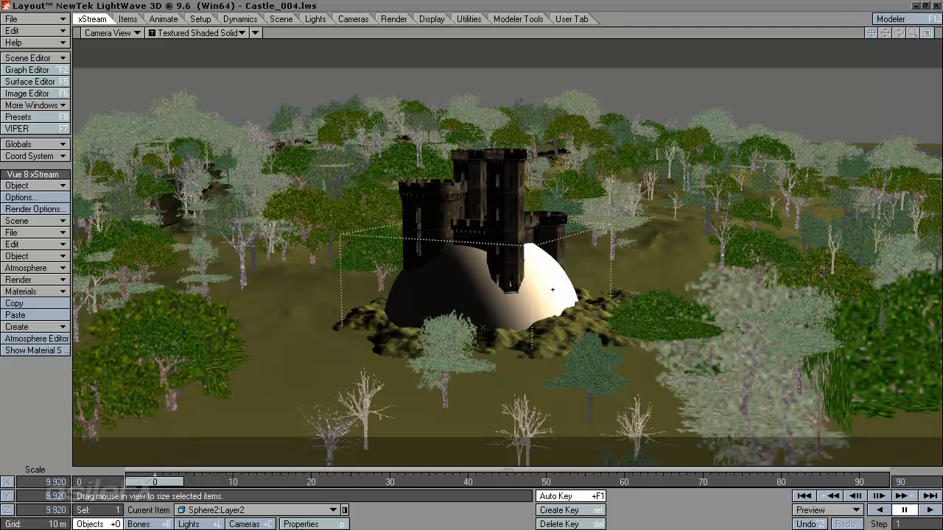
key(h)
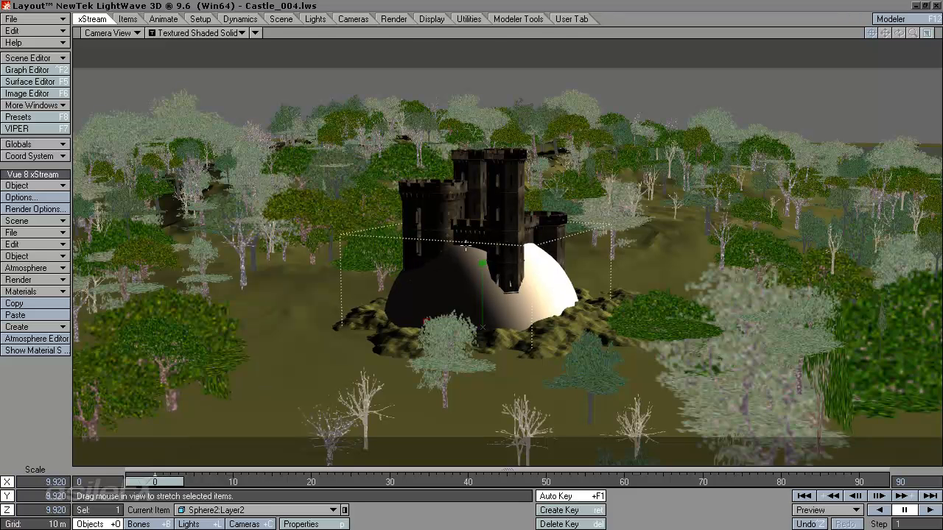
key(t)
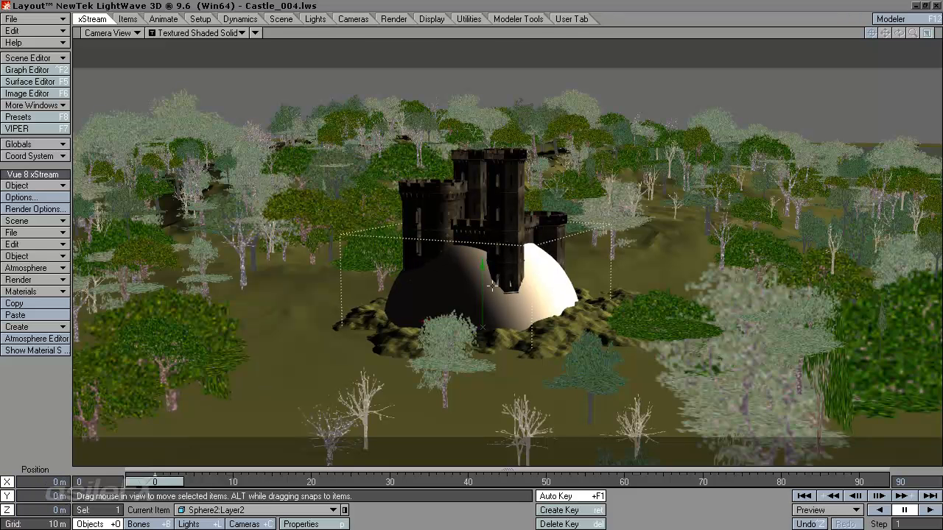
key(h)
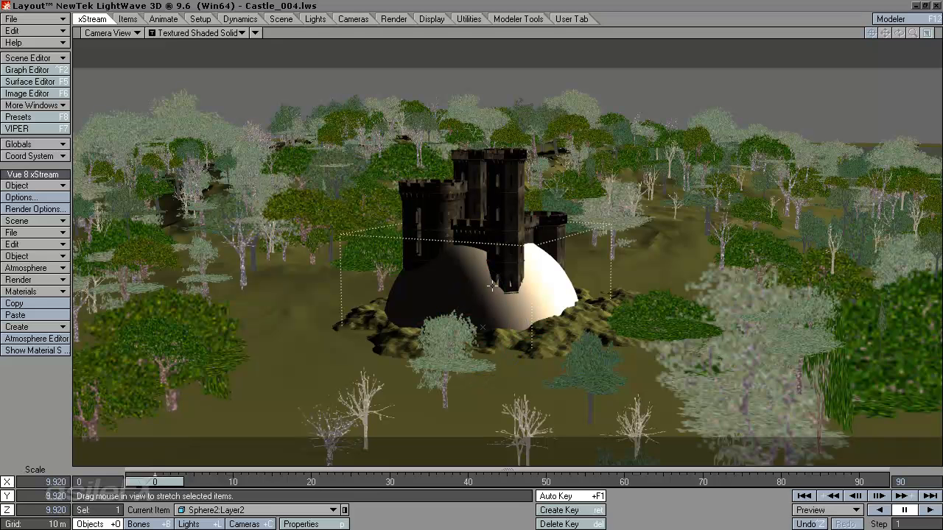
key(space)
key(space)
key(space)
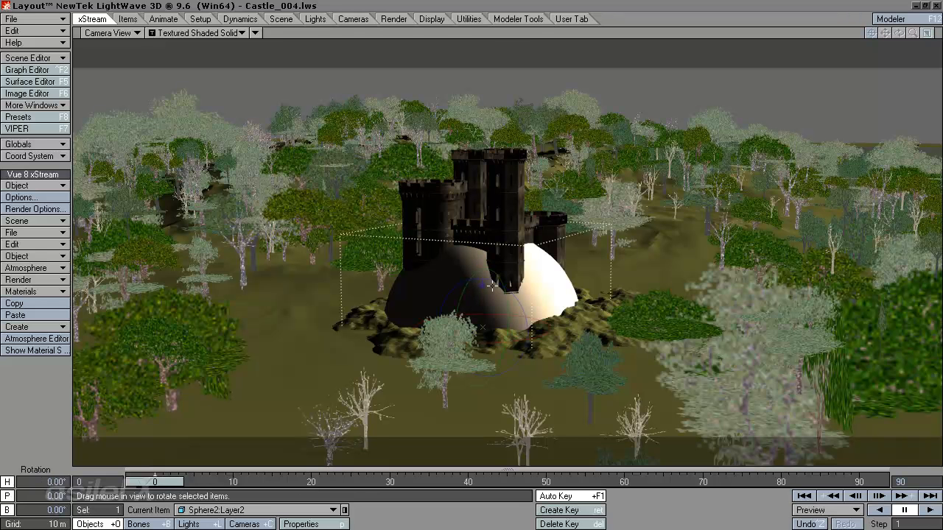
key(space)
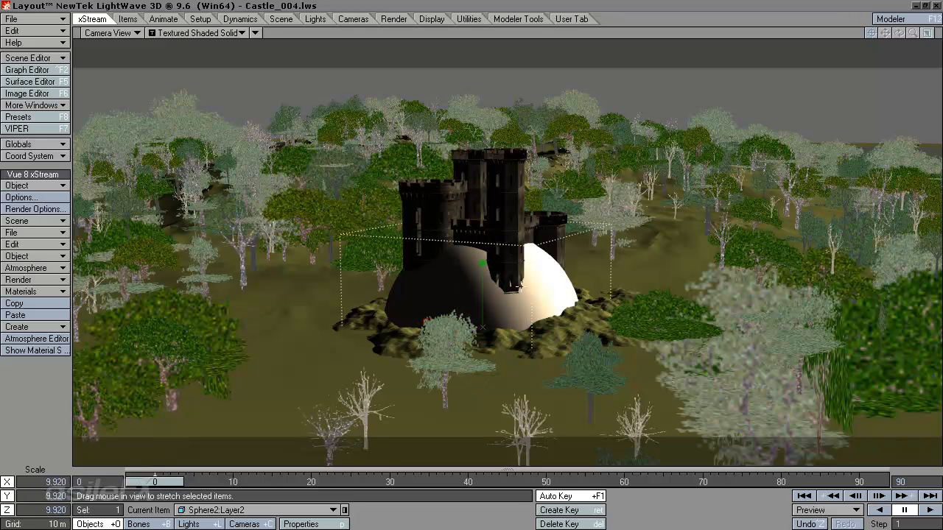
- Move the sphere in front of the castle tower, to about X 5.6 m, Y 6.3 m, Z 5.8 m
drag(591, 268, 519, 288)
drag(503, 330, 482, 265)
right_drag(482, 265, 357, 304)
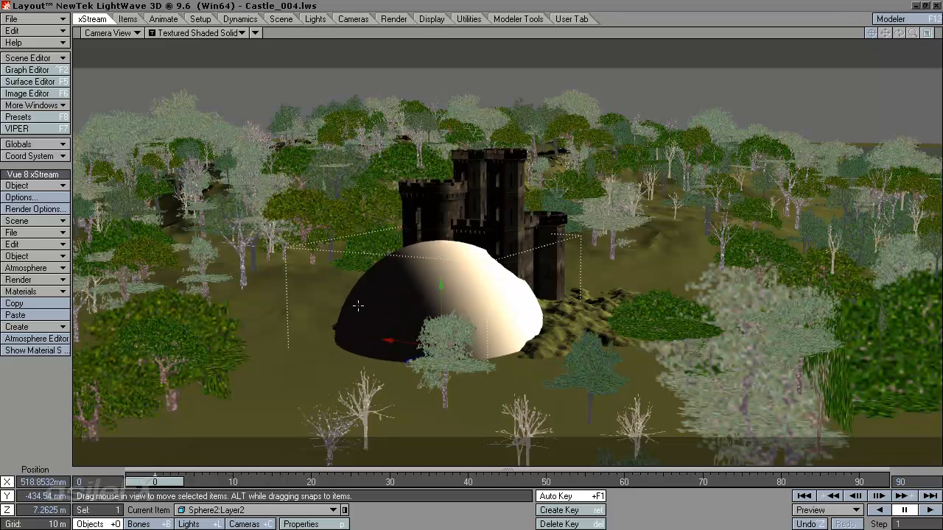
drag(391, 277, 399, 279)
right_drag(483, 272, 482, 306)
drag(480, 273, 480, 271)
- Make the new sphere the current item again and open its Vue object material for editing
click(346, 192)
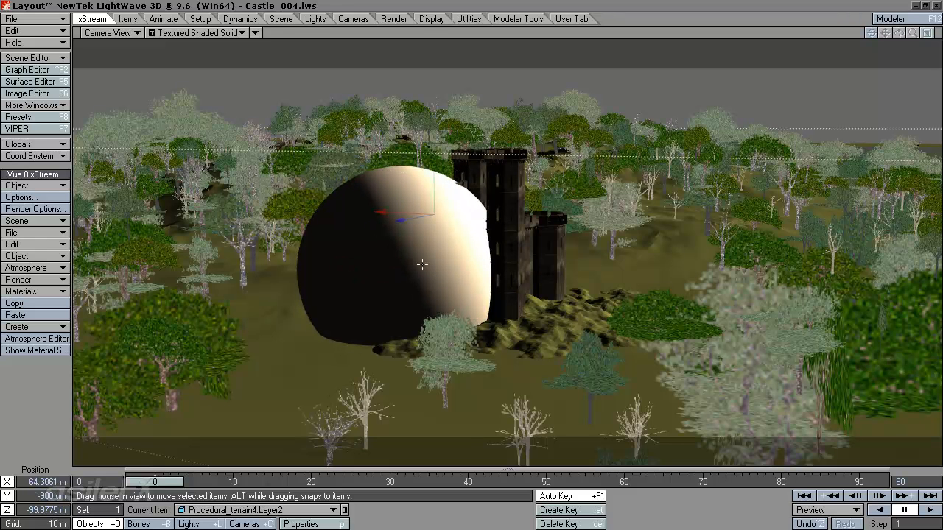
click(206, 510)
click(214, 514)
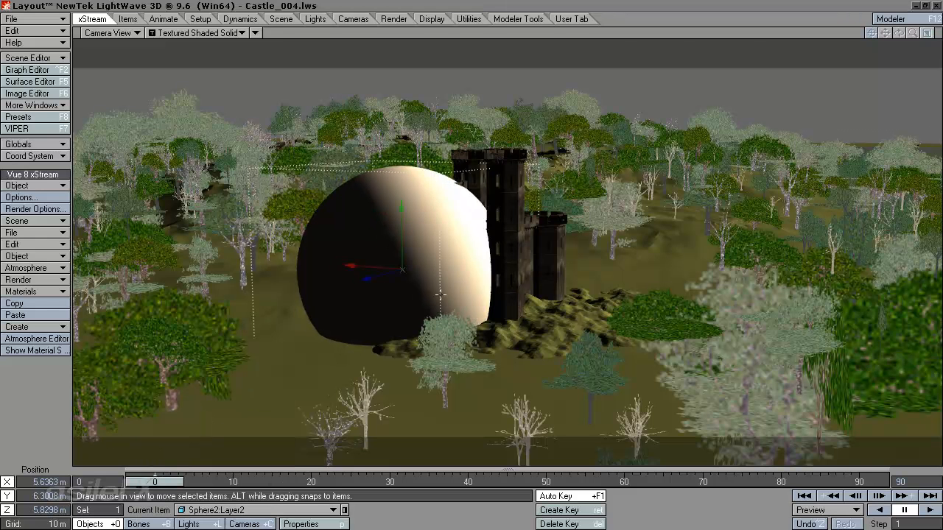
ctrl+shift+click(442, 207)
mouse_move(453, 219)
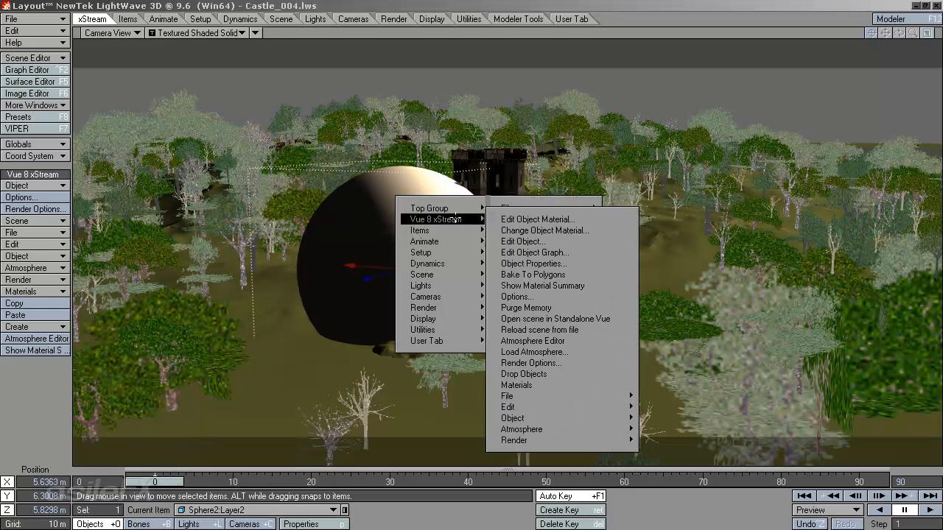
click(538, 219)
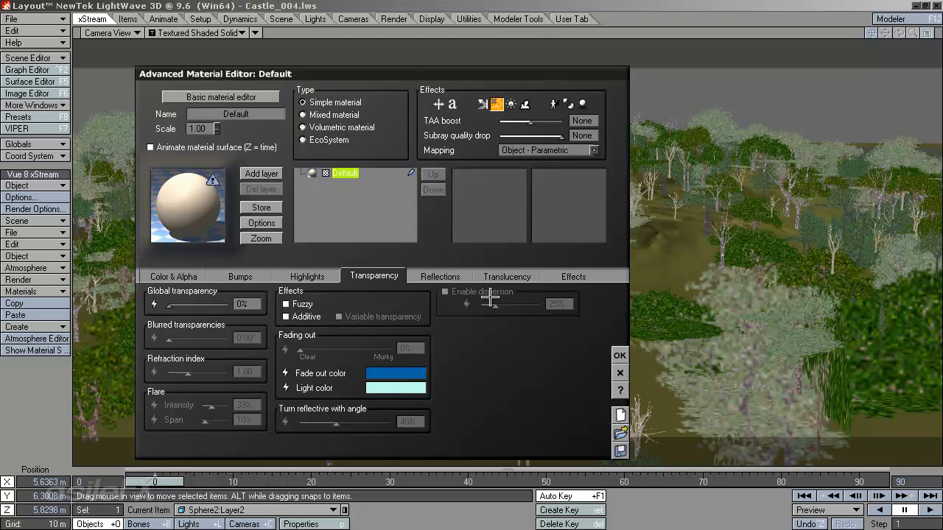
- Set the sphere material's global transparency to about 83% and refraction index to 1.5, and refresh the preview
drag(175, 308, 176, 307)
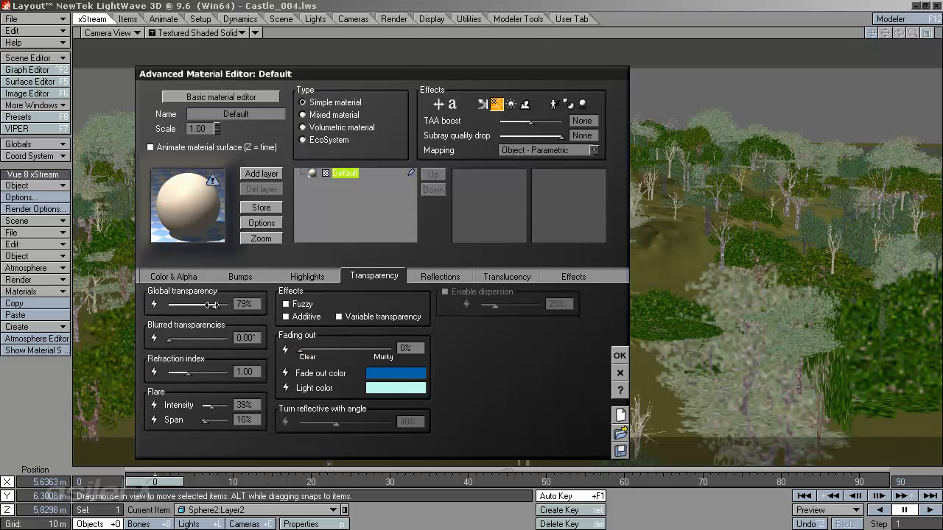
click(251, 373)
text(1.5)
key(Return)
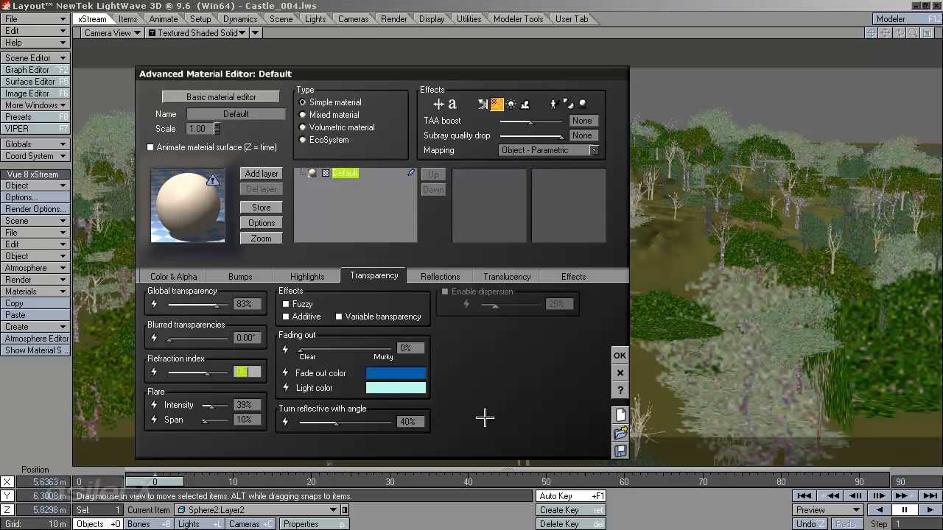
click(184, 192)
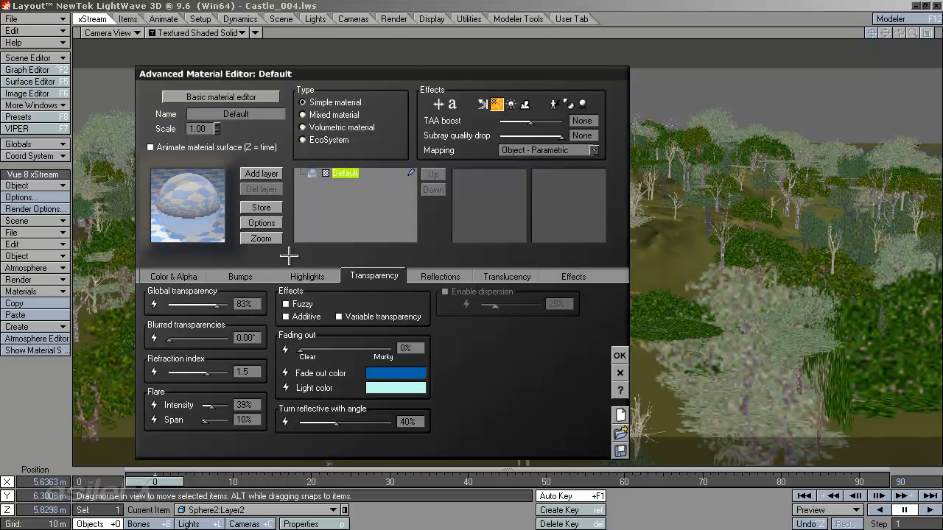
- Lower the sphere material's diffuse lighting to 0% and accept the material after checking its highlight settings
click(573, 276)
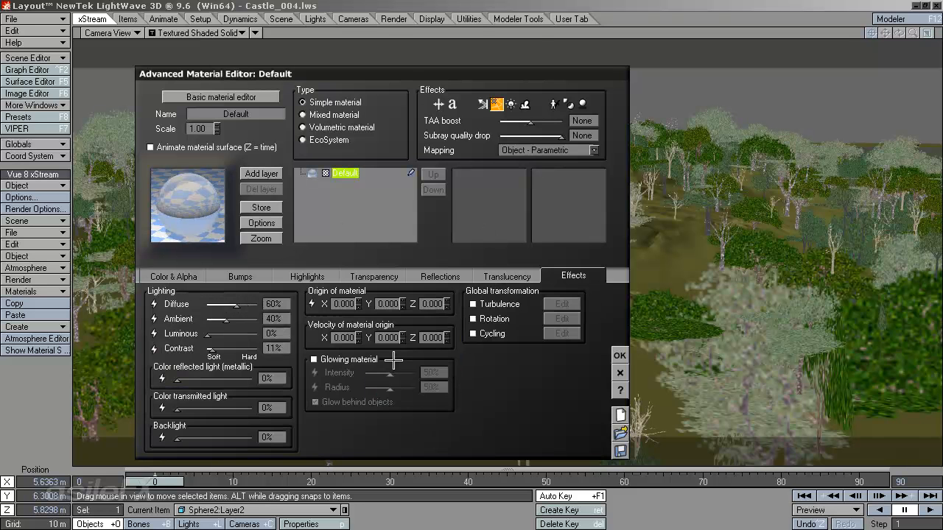
drag(246, 304, 206, 304)
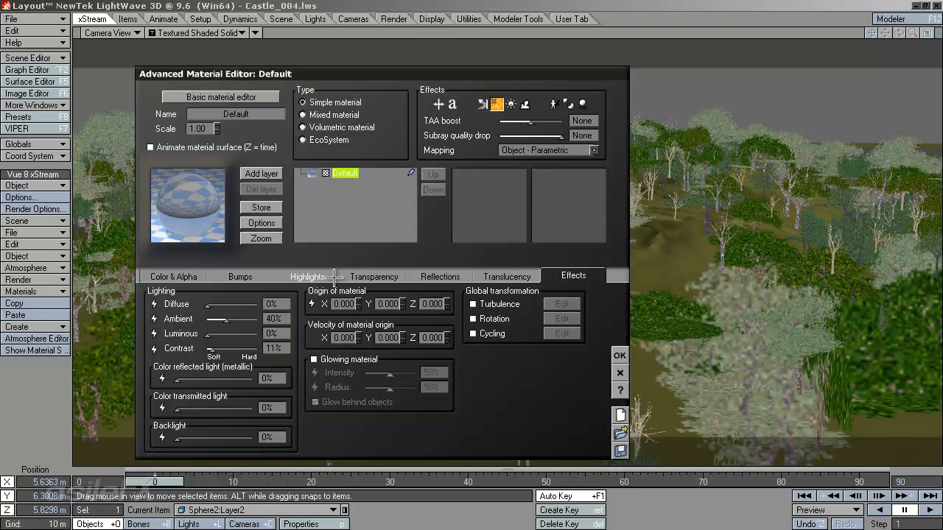
click(331, 277)
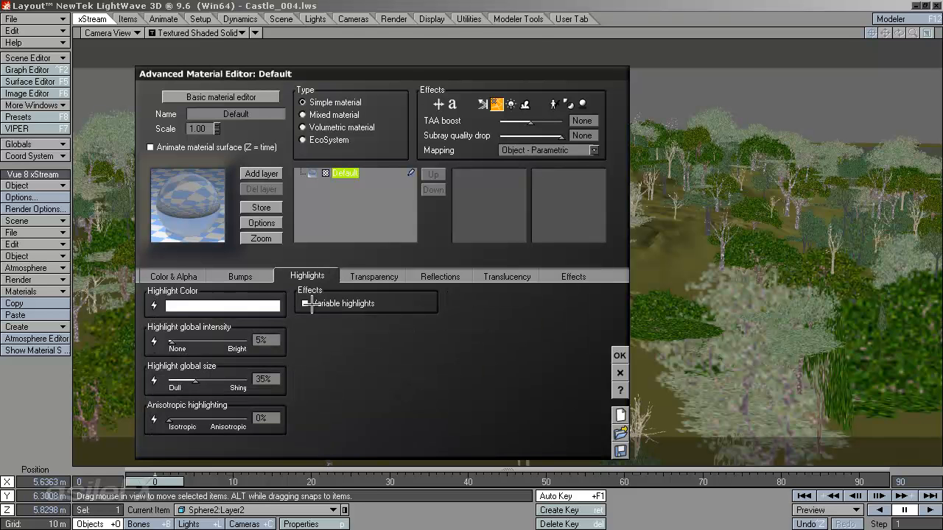
click(619, 355)
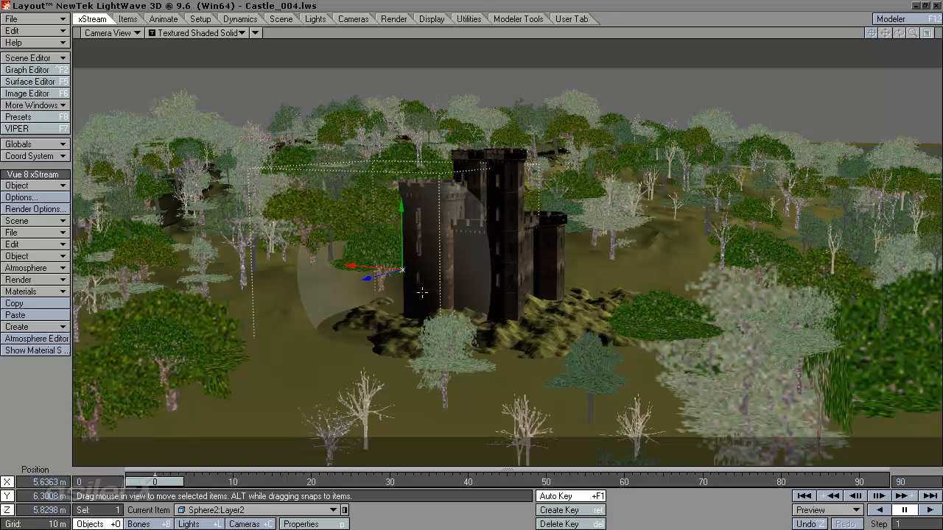
- Turn off texture anti-aliasing in the Vue render options and apply the Preview render quality preset
click(35, 209)
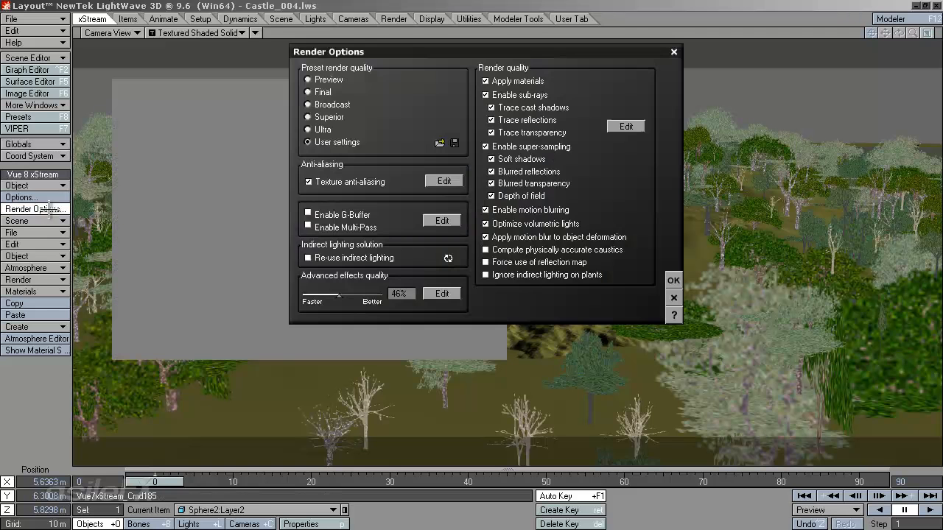
click(444, 181)
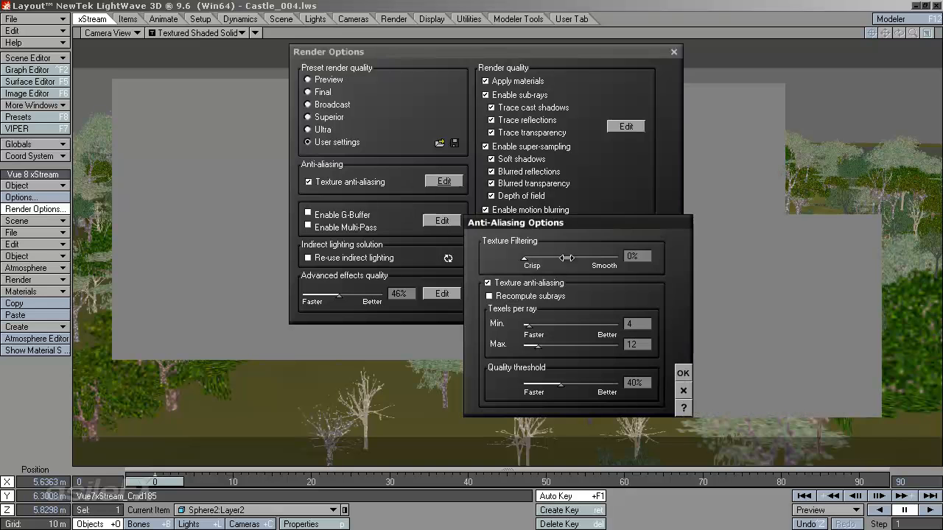
click(683, 373)
click(374, 182)
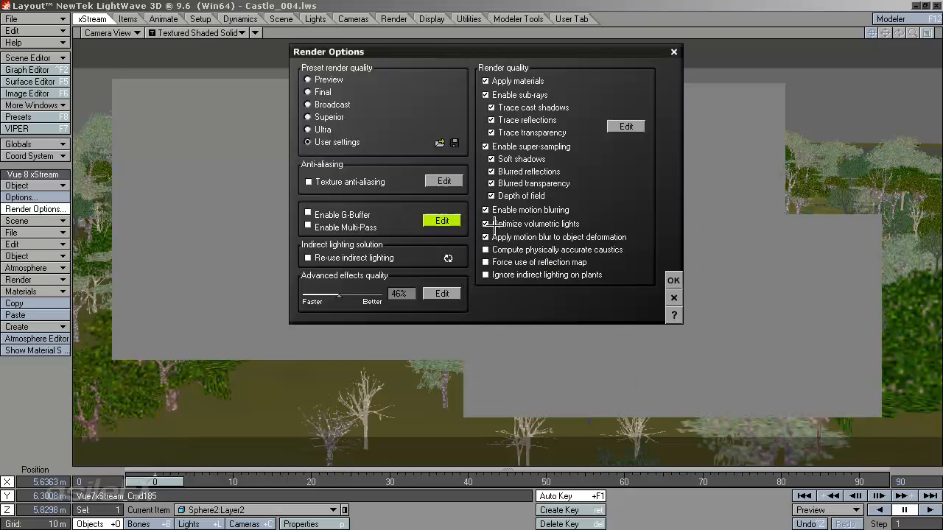
click(328, 78)
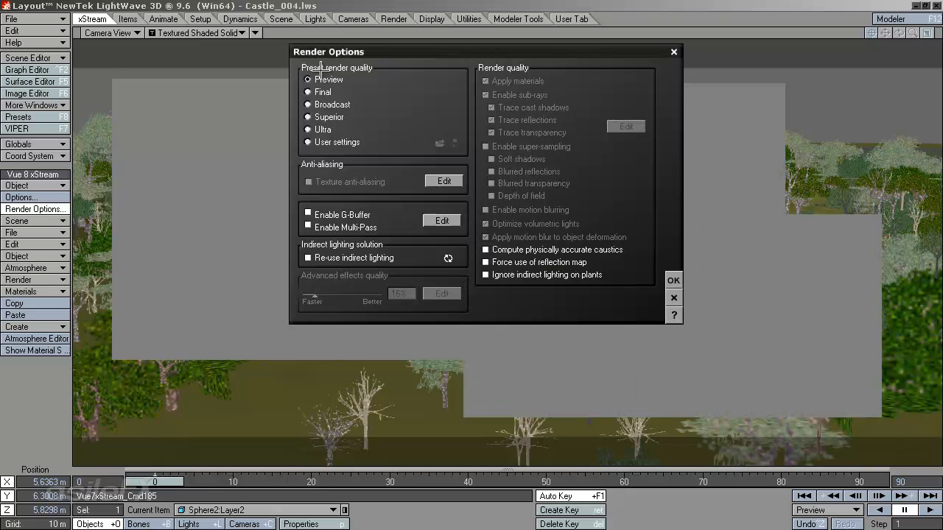
click(673, 280)
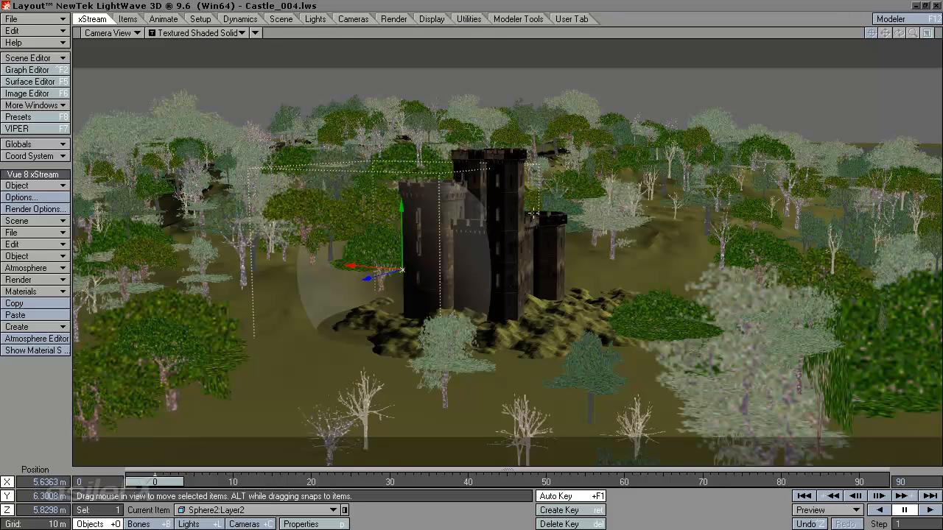
- Render the current frame and examine the refractive sphere in front of the castle
key(F9)
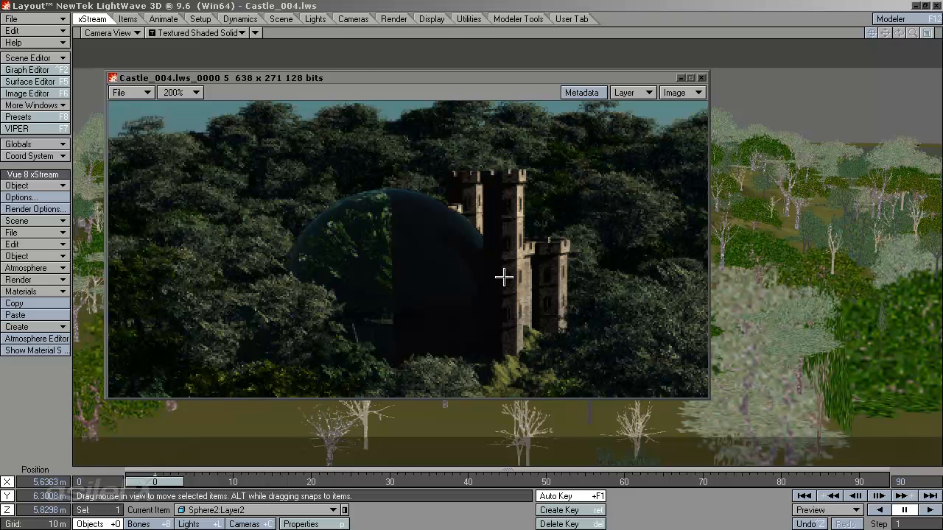
drag(488, 280, 502, 285)
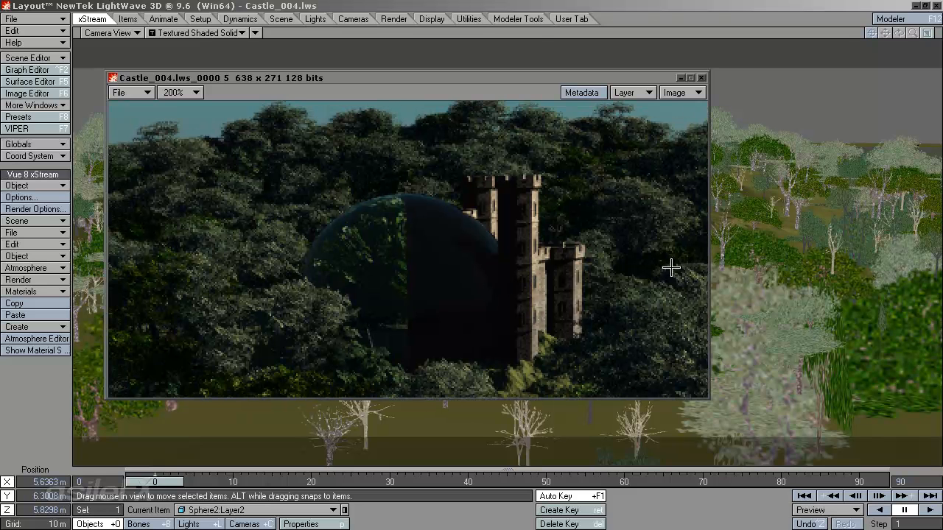
click(702, 77)
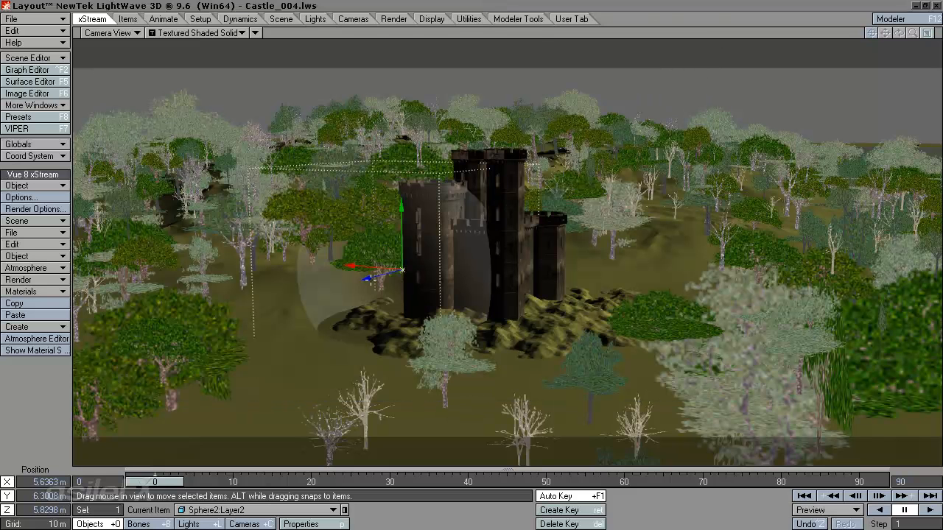
- Move the sphere toward the camera to about X -1.0 m, Z 19.3 m, and open its Vue material's transparency settings
drag(371, 279, 472, 260)
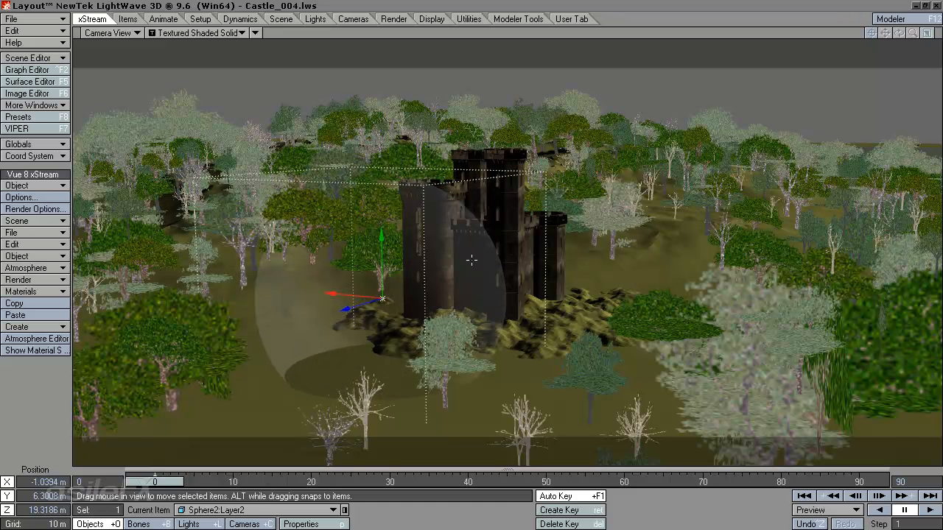
ctrl+shift+click(386, 254)
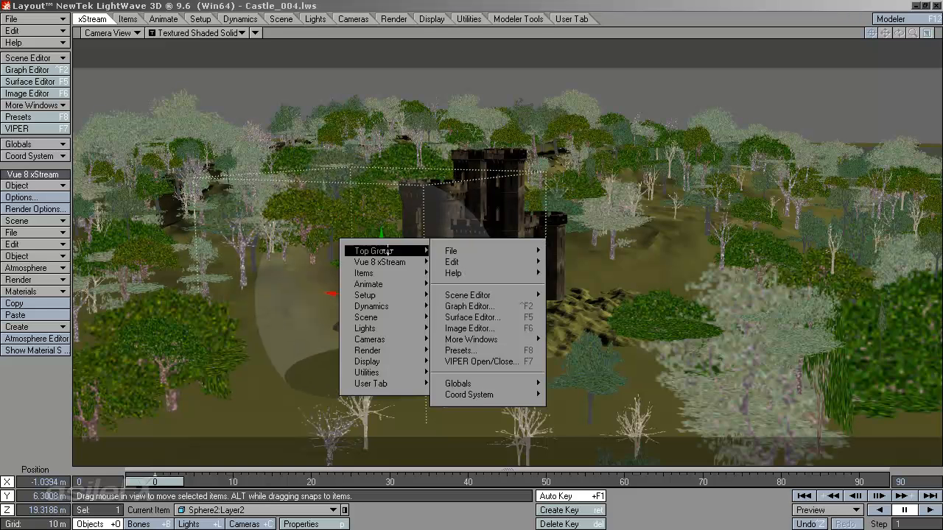
mouse_move(426, 262)
click(480, 262)
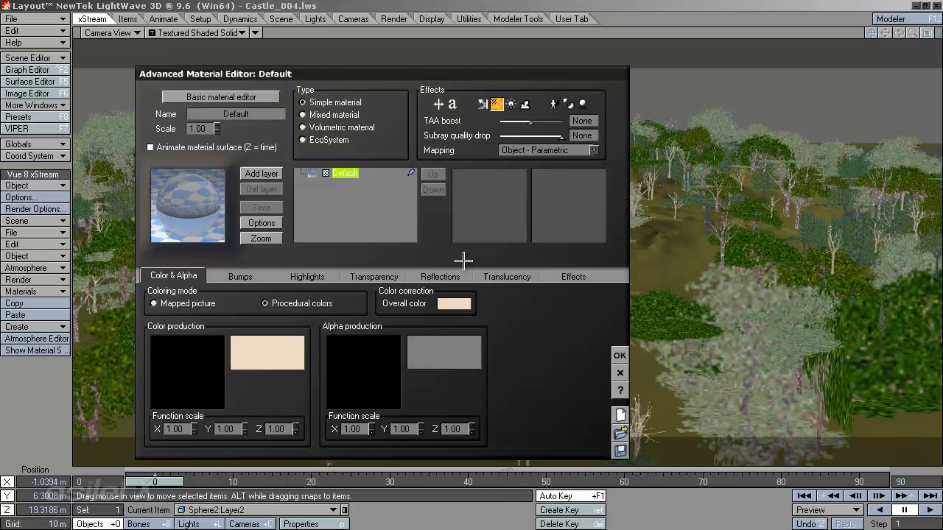
click(307, 276)
click(368, 277)
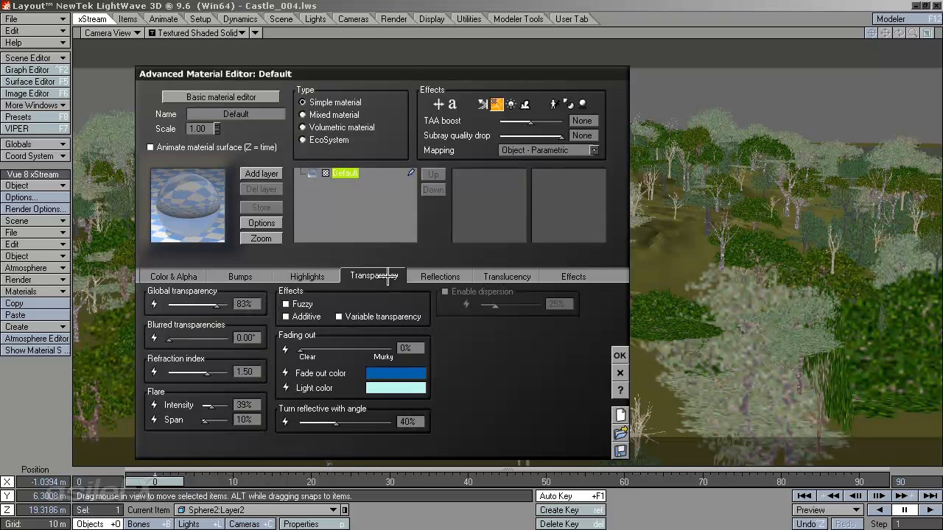
- Set the sphere material's refraction index to 1 and global transparency to 100%, and accept the material
click(246, 370)
text(1)
key(Return)
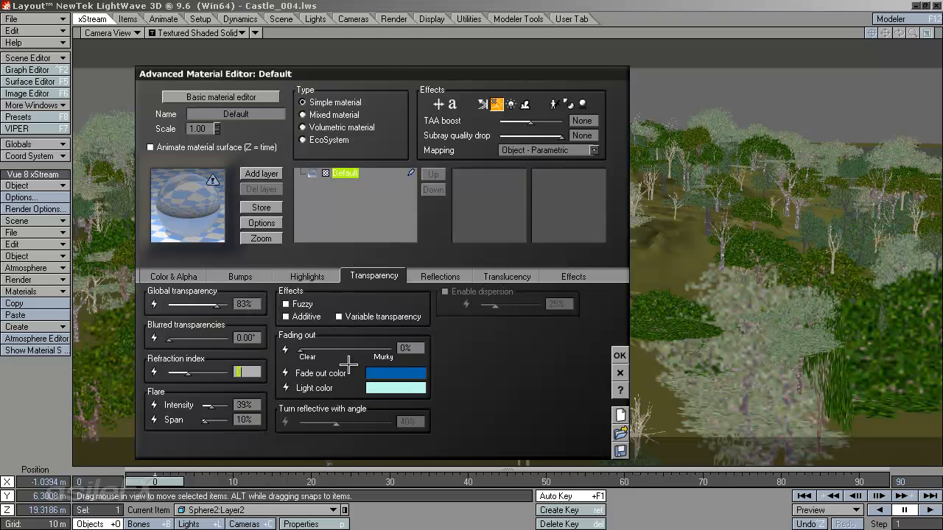
drag(217, 306, 228, 306)
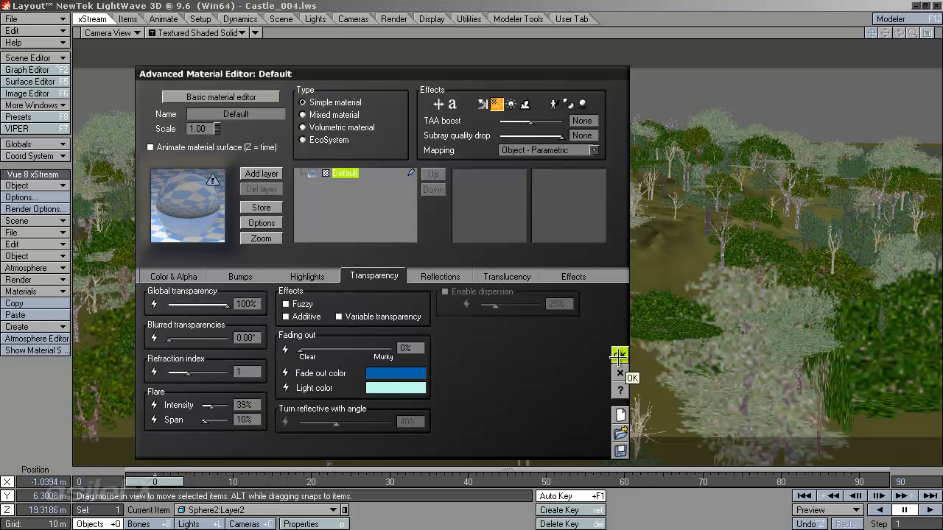
click(619, 356)
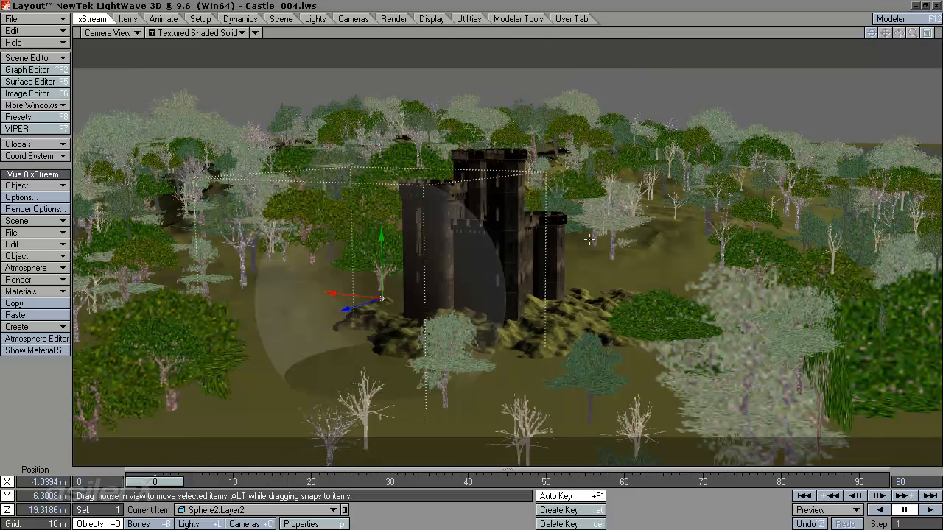
- Render the frame again and examine how the castle shows through the fully transparent sphere
key(F9)
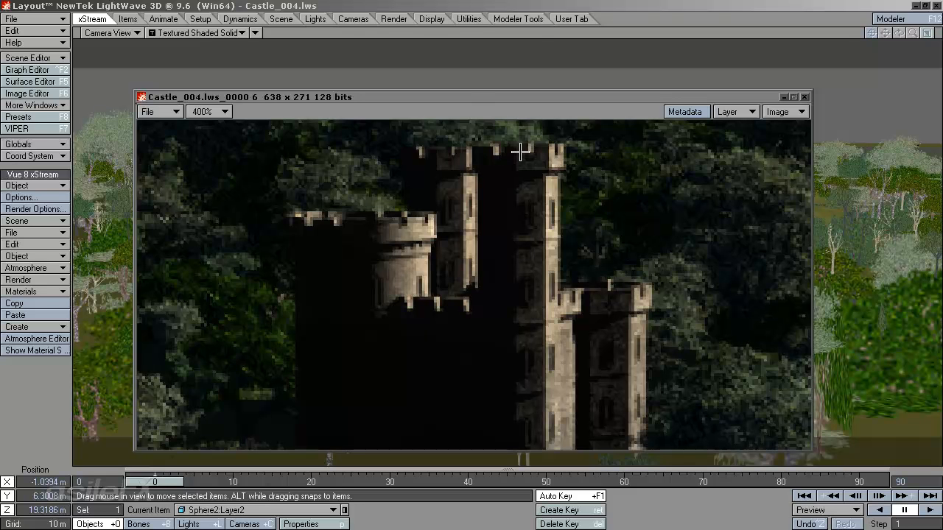
drag(445, 96, 560, 299)
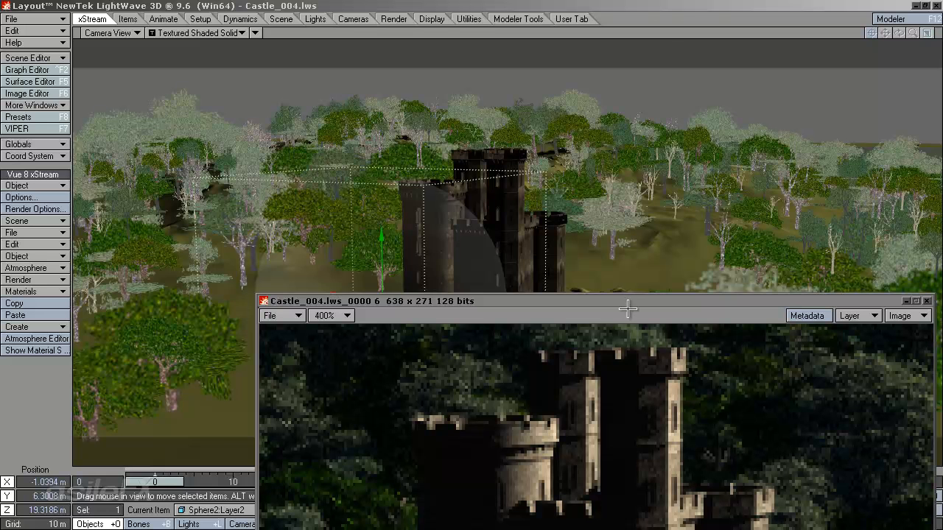
drag(627, 308, 537, 104)
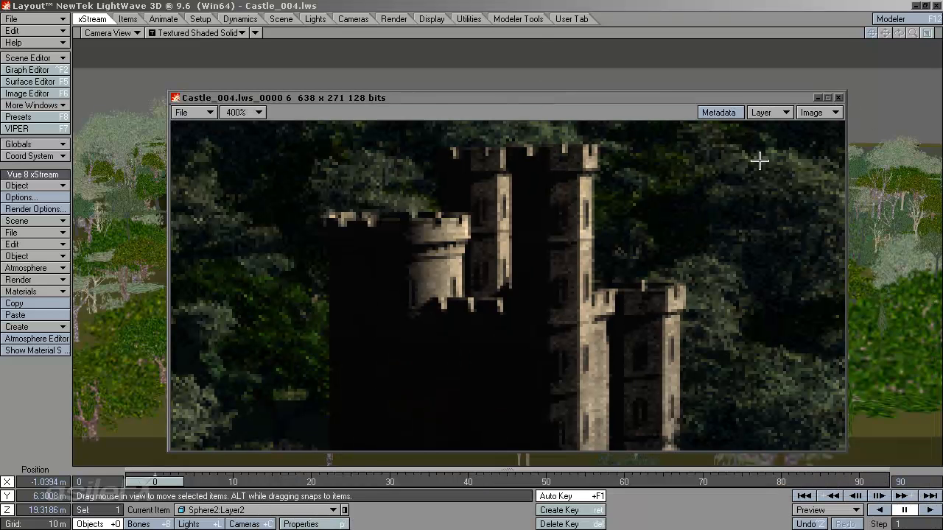
click(838, 97)
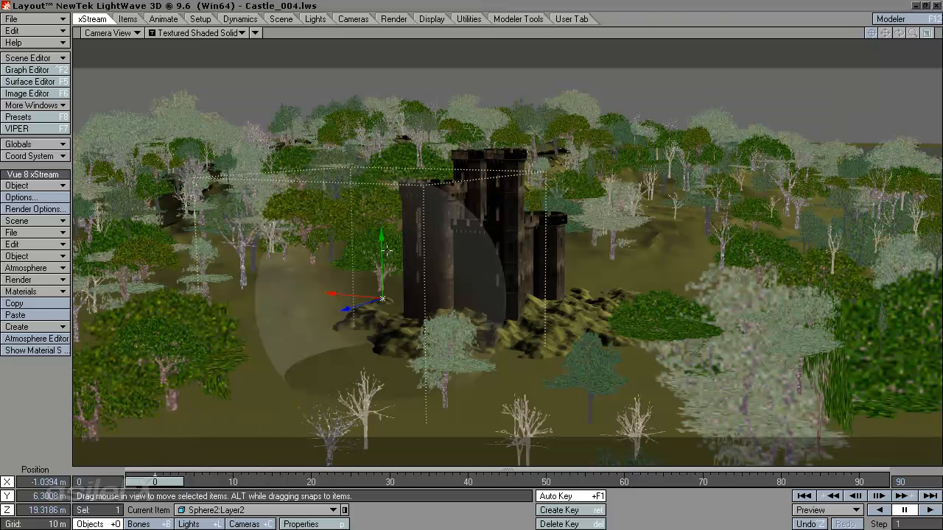
- Try raising the sphere to about Y 11.9 m, clear the procedural terrain from the scene, and undo the sphere's move
drag(381, 237, 381, 168)
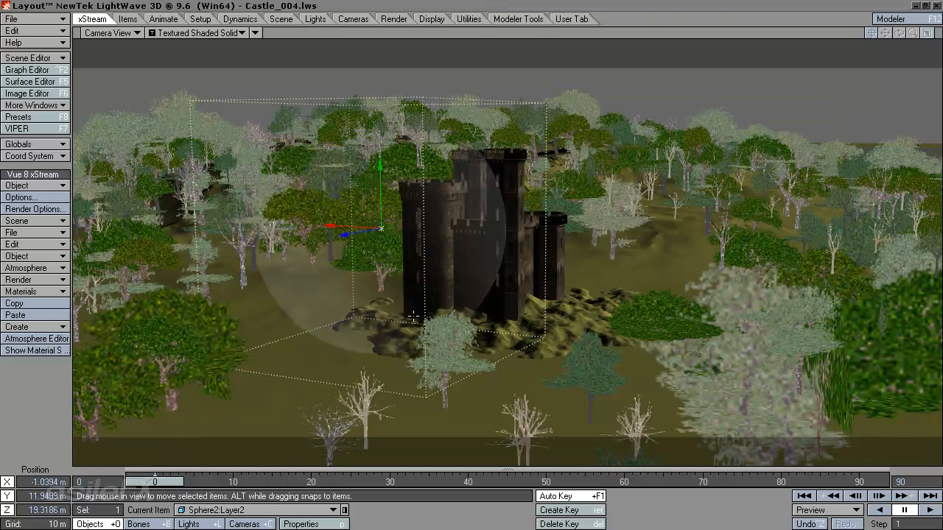
click(450, 197)
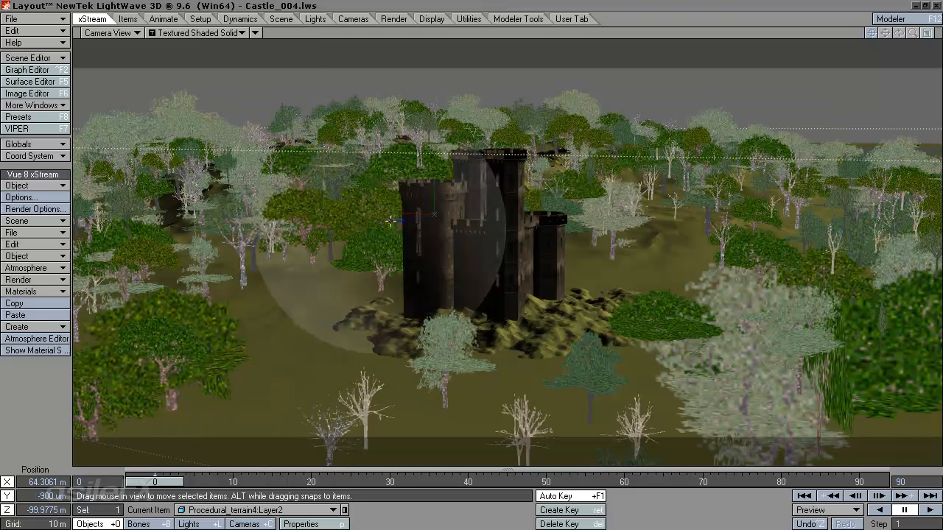
key(minus)
key(Return)
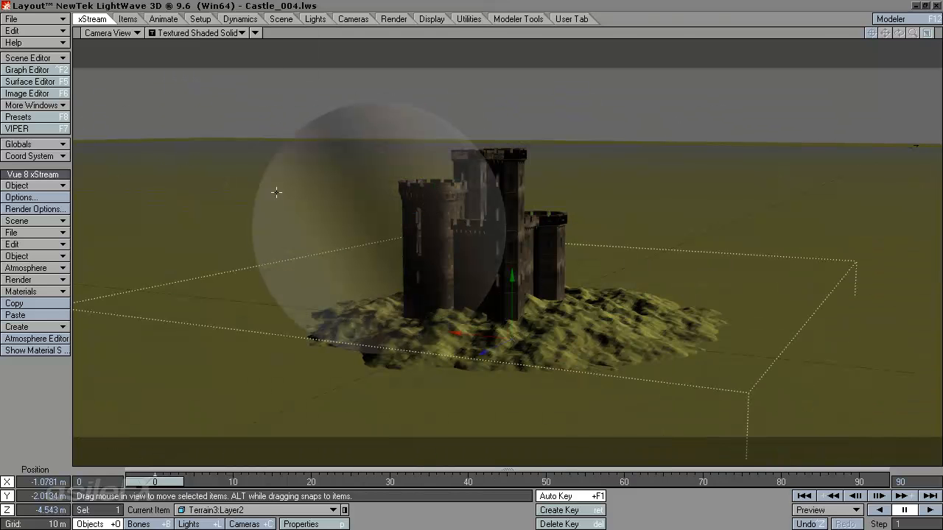
key(ctrl+z)
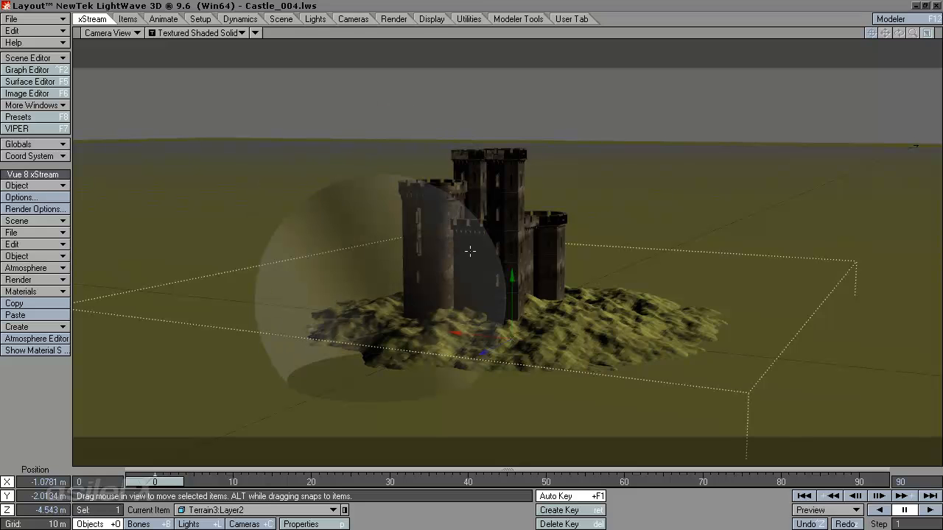
- Select the sphere and clear it from the scene, leaving its motion key deletion cancelled
click(390, 218)
key(Delete)
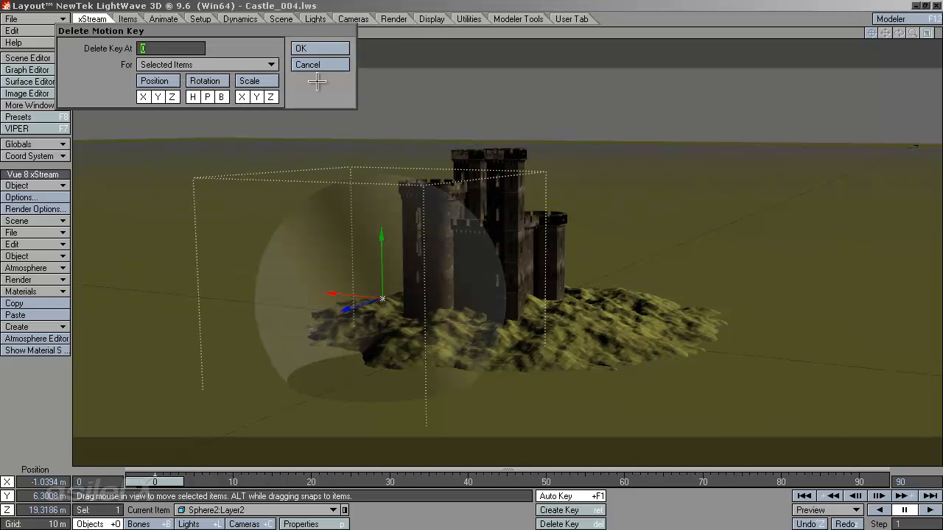
click(304, 63)
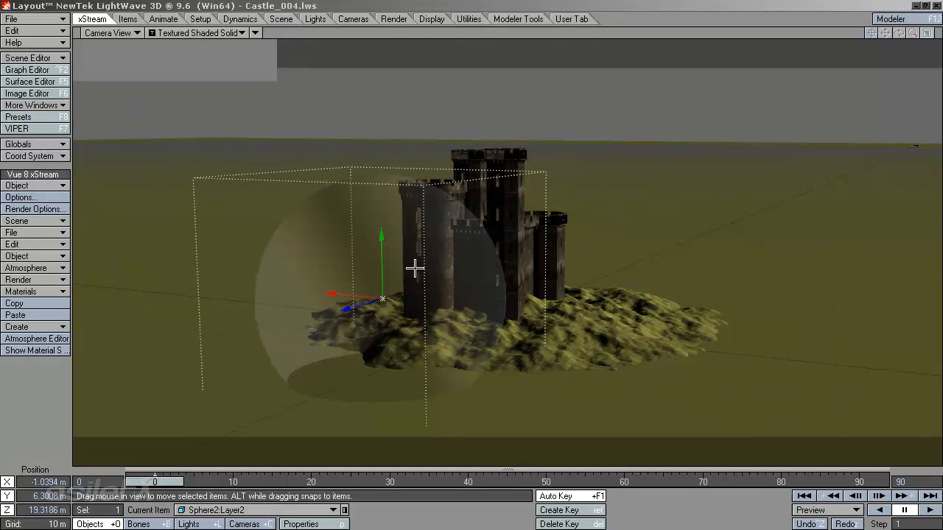
key(minus)
key(Return)
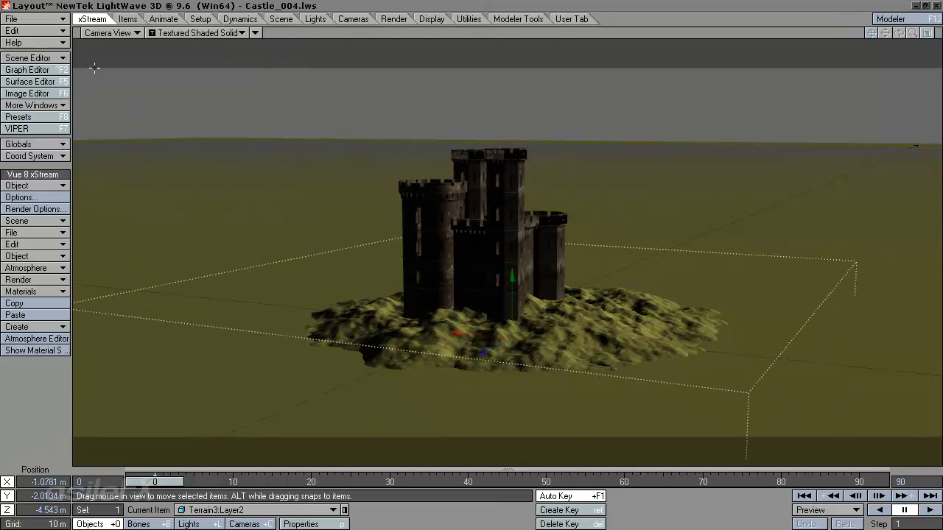
- Reload the Vue scene from file to bring back the forested procedural terrain
click(45, 231)
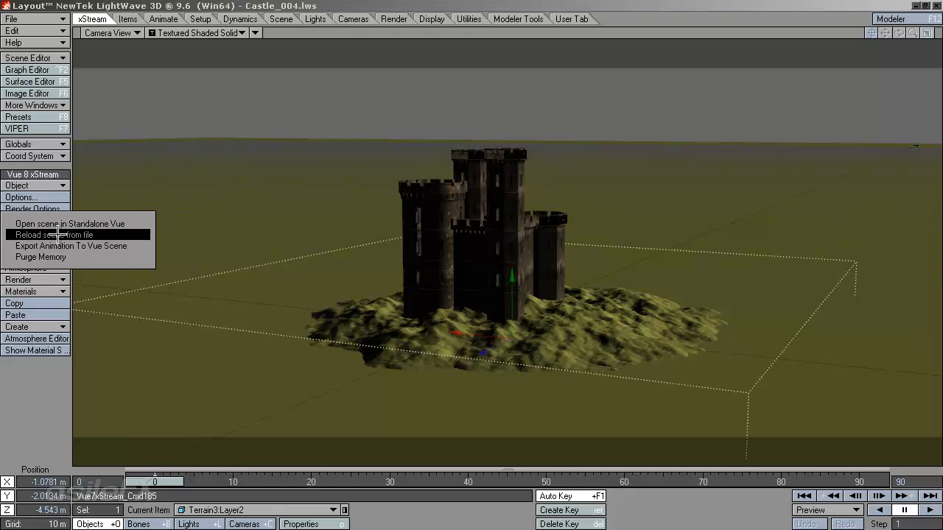
click(58, 407)
click(41, 233)
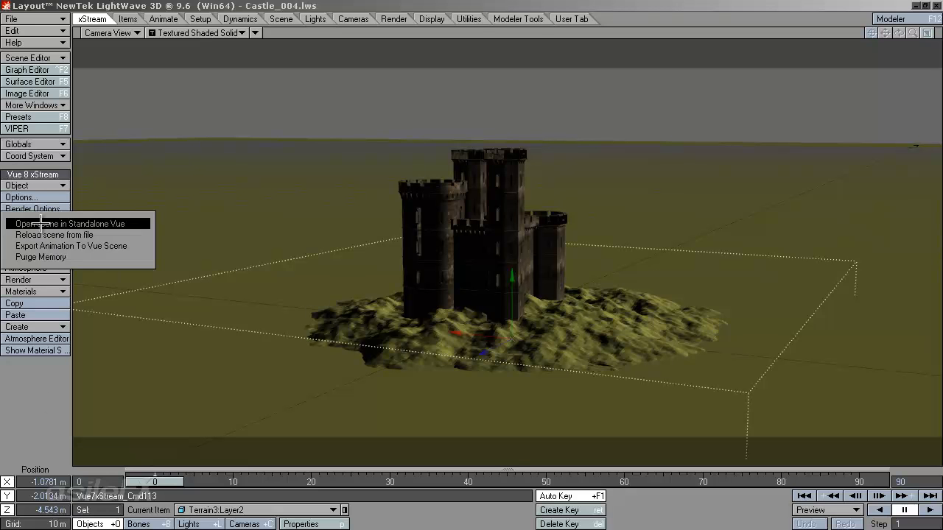
click(63, 246)
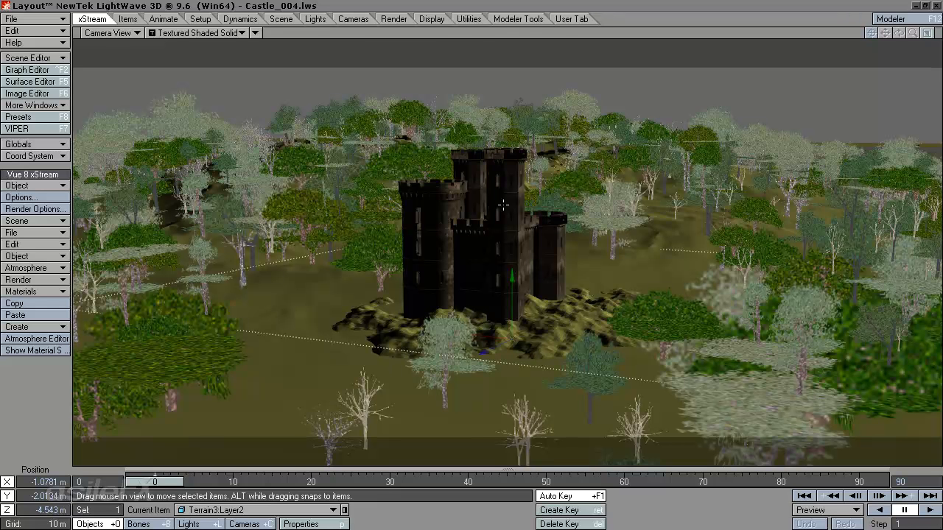
click(37, 221)
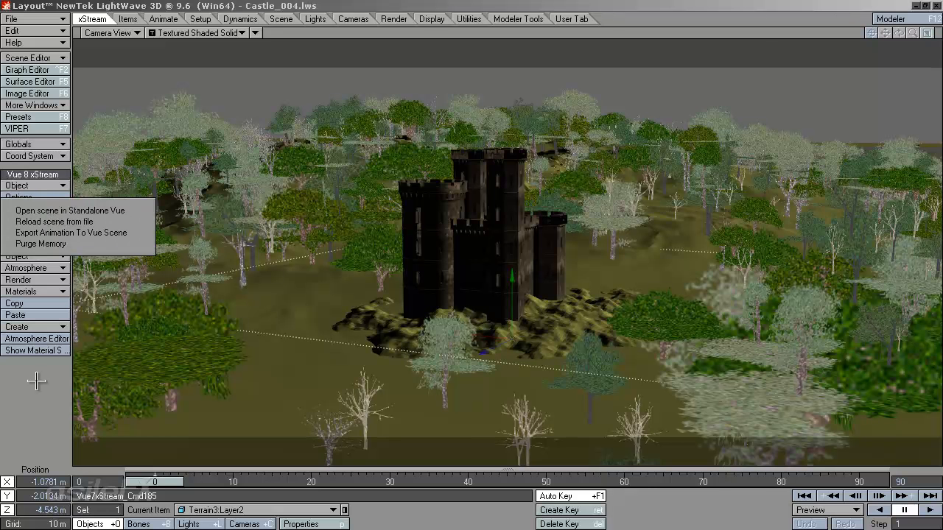
click(33, 210)
click(35, 233)
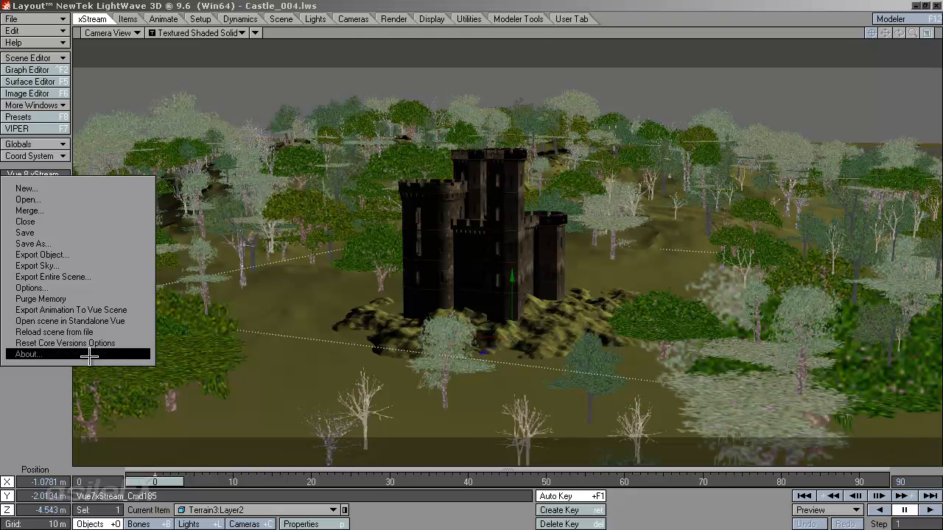
click(27, 395)
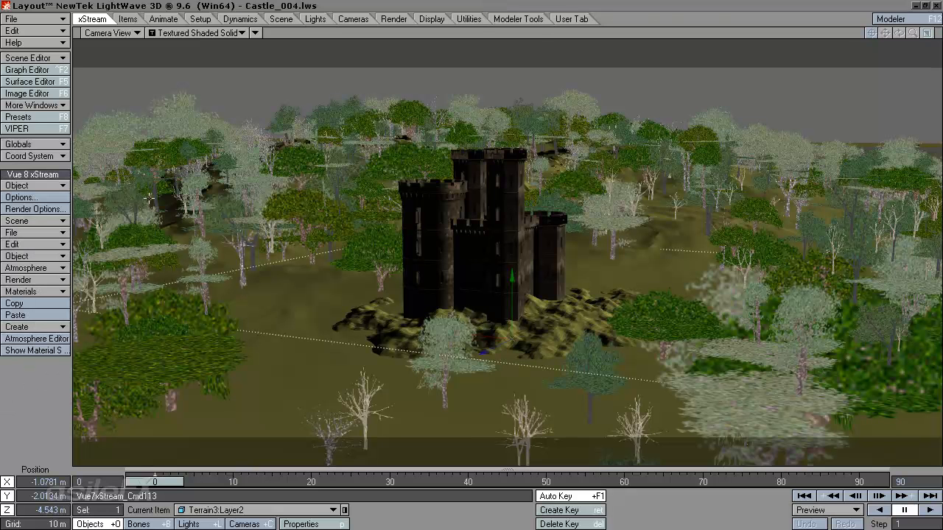
click(44, 232)
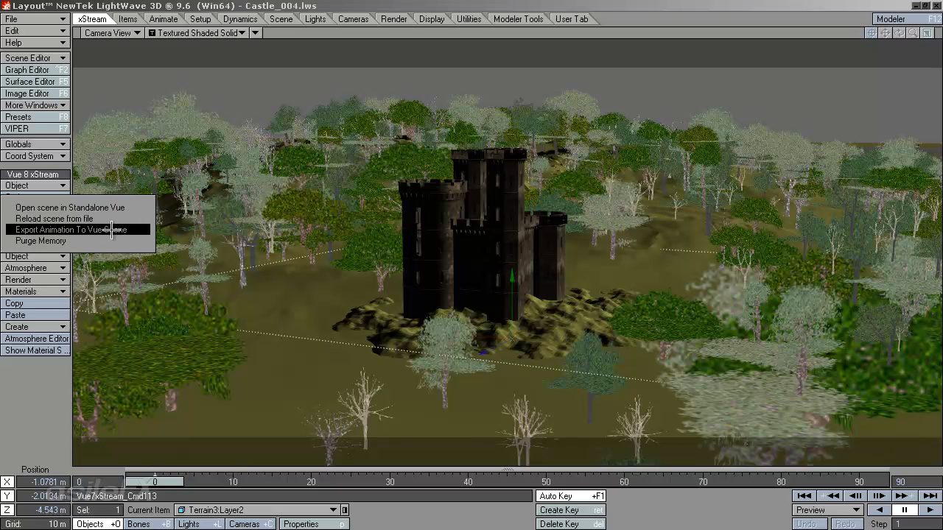
click(46, 405)
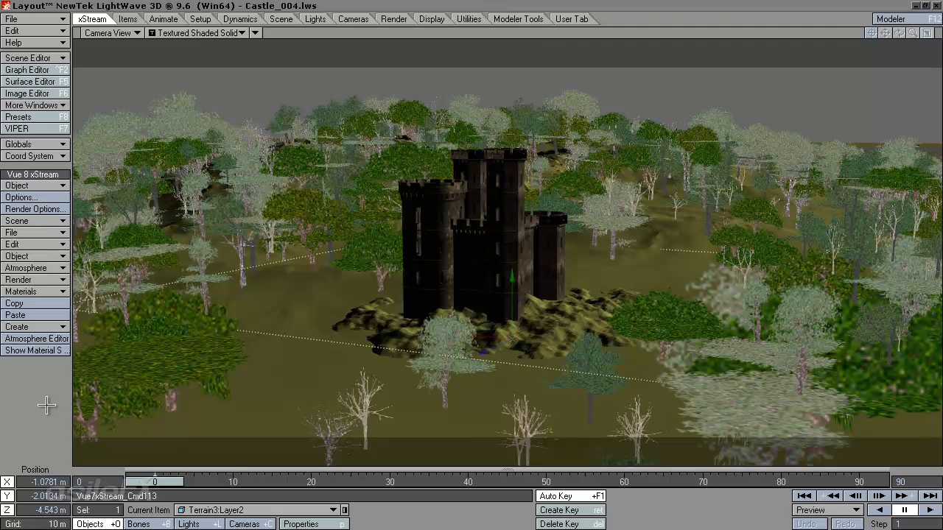